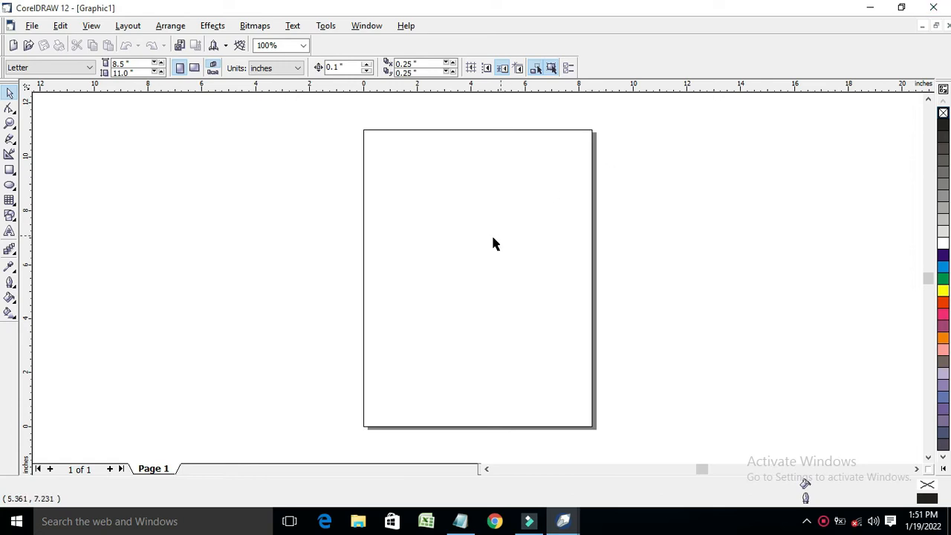
Make the page landscape with a custom 22 × 15 inch size
click(194, 68)
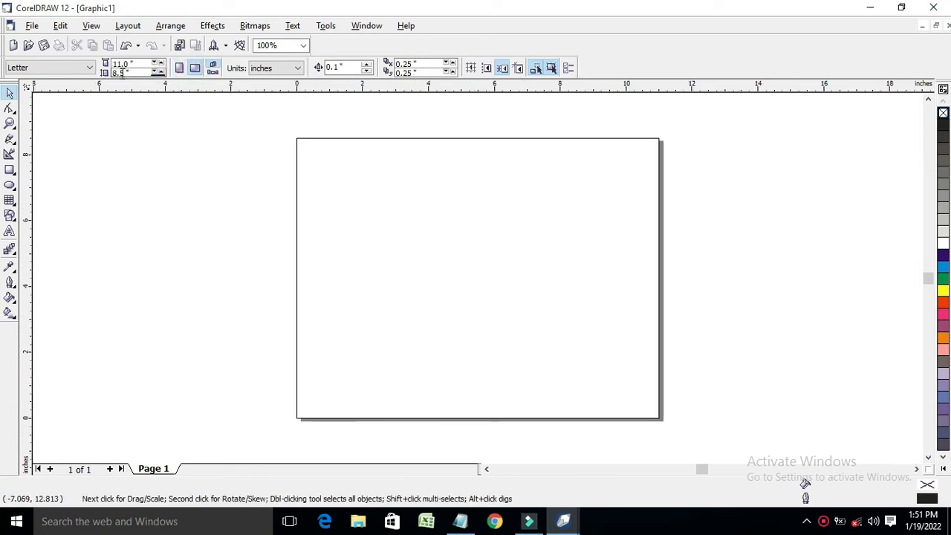
double_click(146, 64)
text(22)
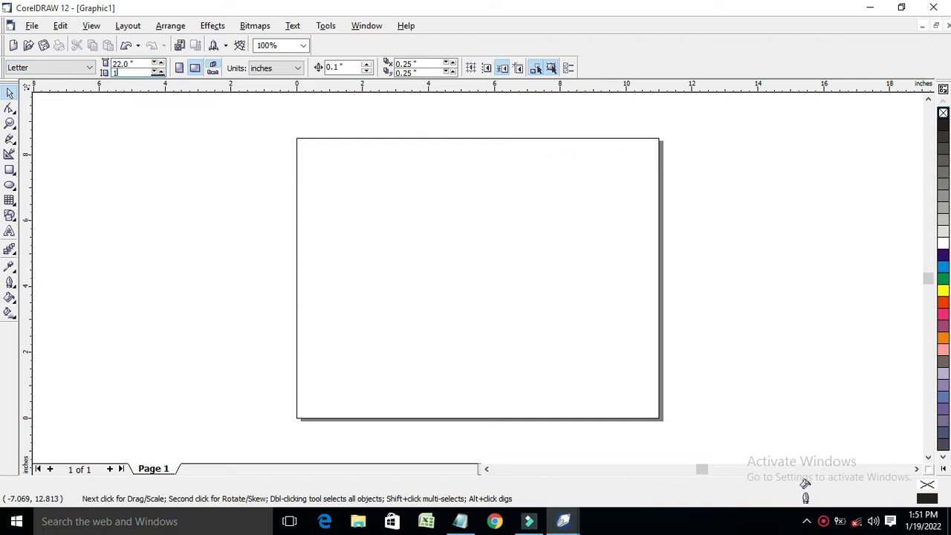
key(Return)
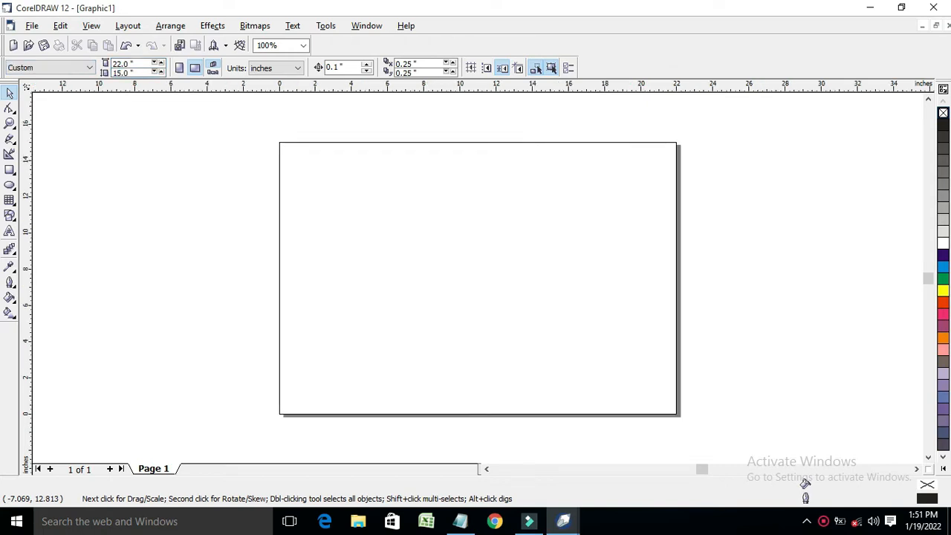
Draw a page-sized rectangle and a small one, and PowerClip the small one into the page rectangle
click(10, 172)
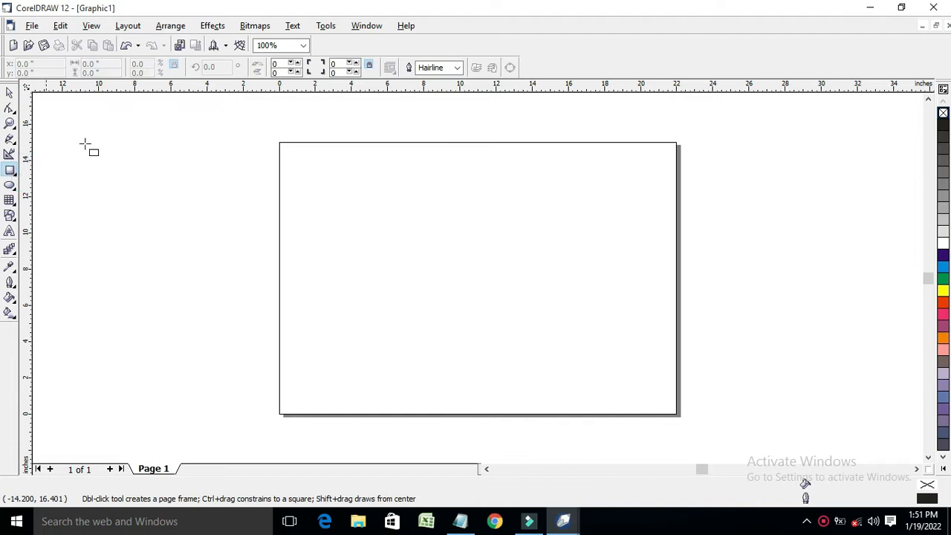
mouse_move(274, 141)
mouse_down()
mouse_move(697, 419)
mouse_move(679, 414)
mouse_up()
drag(772, 185, 838, 254)
click(11, 91)
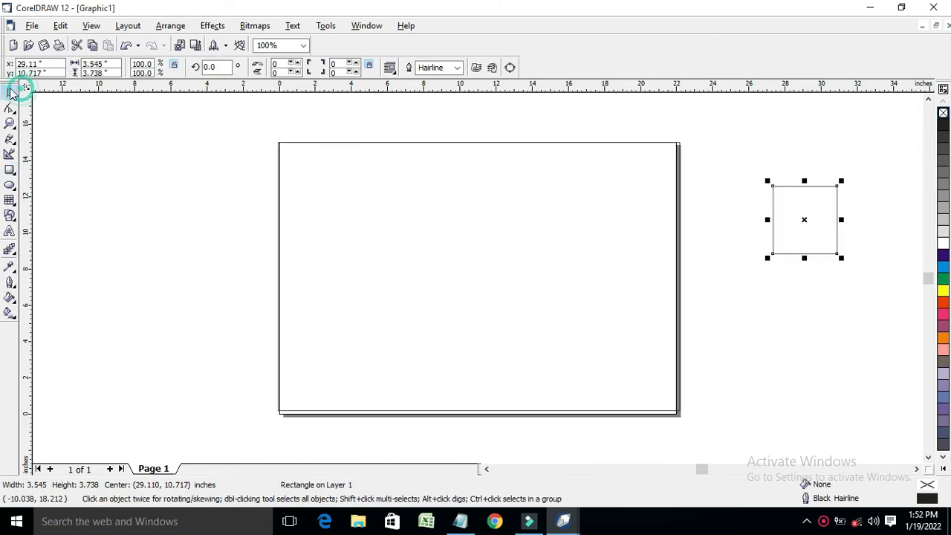
click(214, 25)
mouse_move(275, 181)
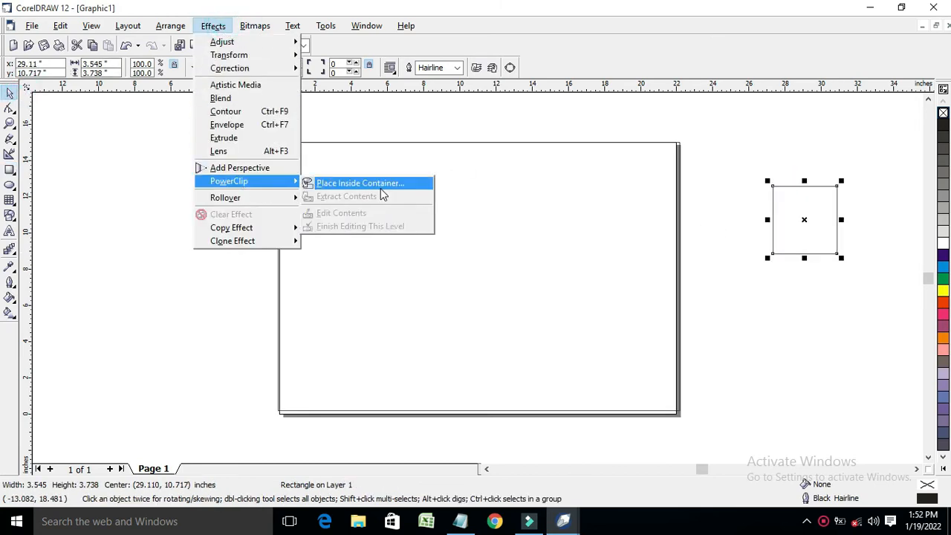
click(379, 186)
click(357, 186)
Edit the PowerClip contents so the inner rectangle fills the page, then bring up Import
click(213, 25)
mouse_move(238, 185)
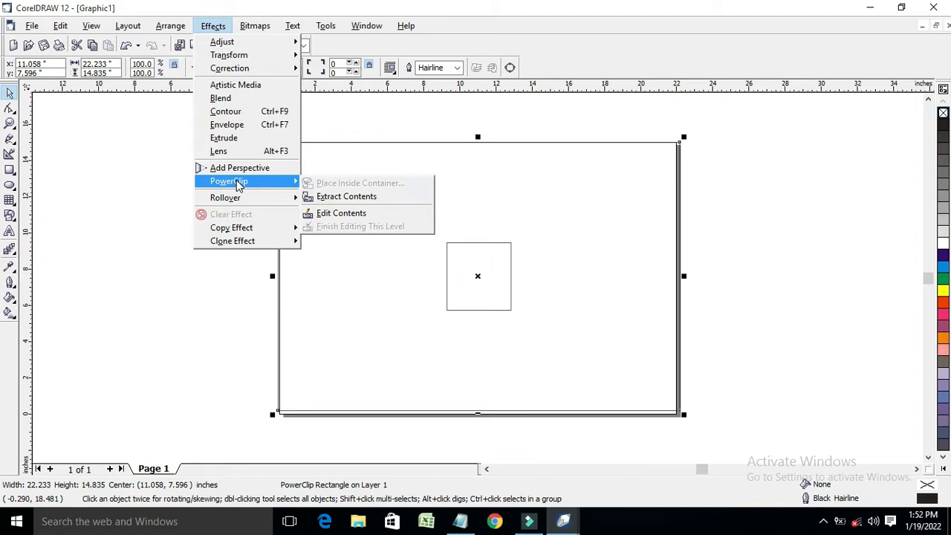
click(341, 213)
drag(497, 283, 673, 195)
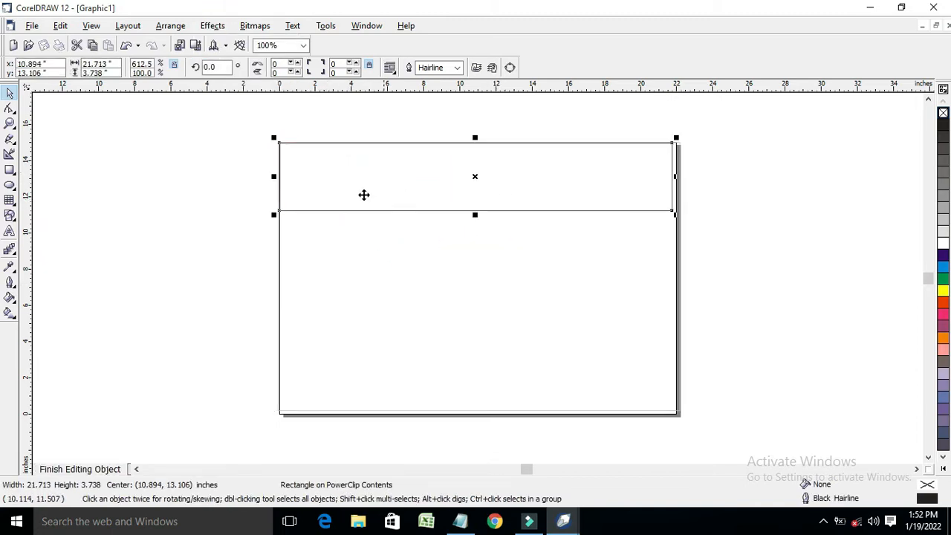
drag(474, 216, 474, 414)
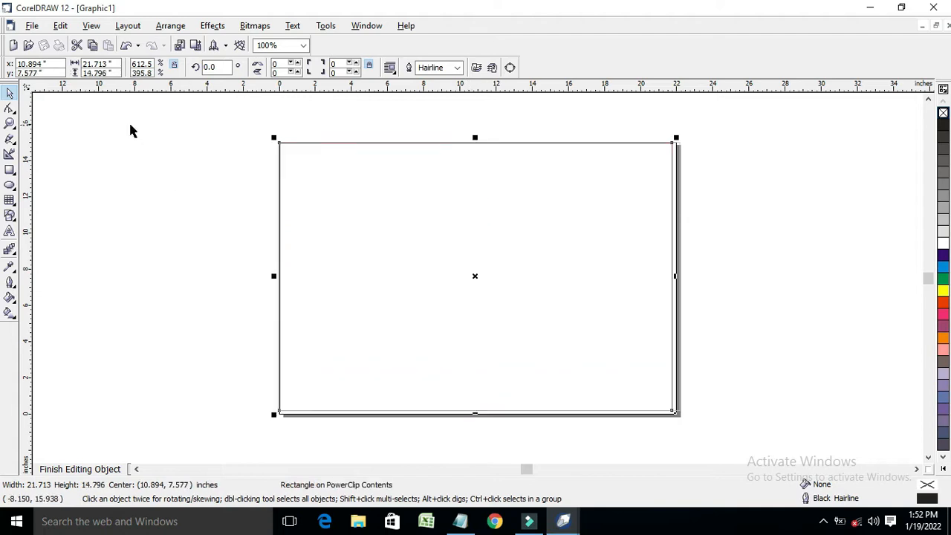
right_click(132, 132)
click(169, 179)
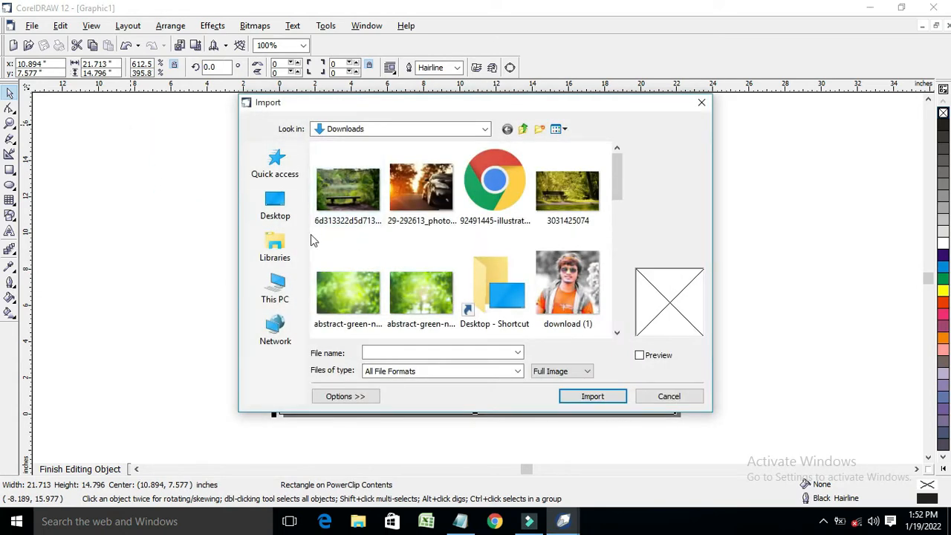
Browse the Downloads thumbnails and import the 'download' tricolour image rather than 'download (2)'
scroll(459, 268, down, 8)
scroll(459, 268, up, 5)
scroll(459, 268, down, 2)
scroll(458, 268, up, 1)
scroll(459, 268, up, 1)
scroll(458, 268, down, 6)
scroll(458, 267, up, 5)
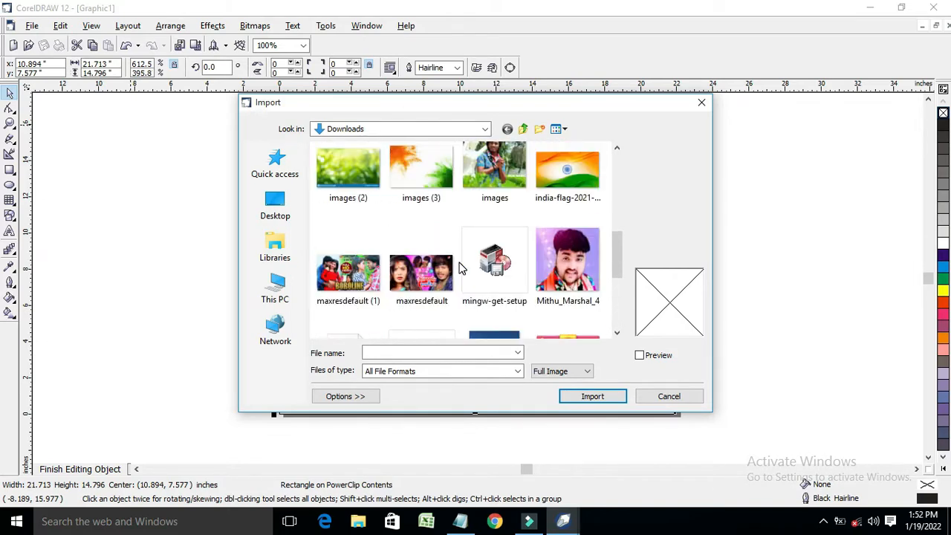
scroll(458, 267, up, 1)
click(350, 207)
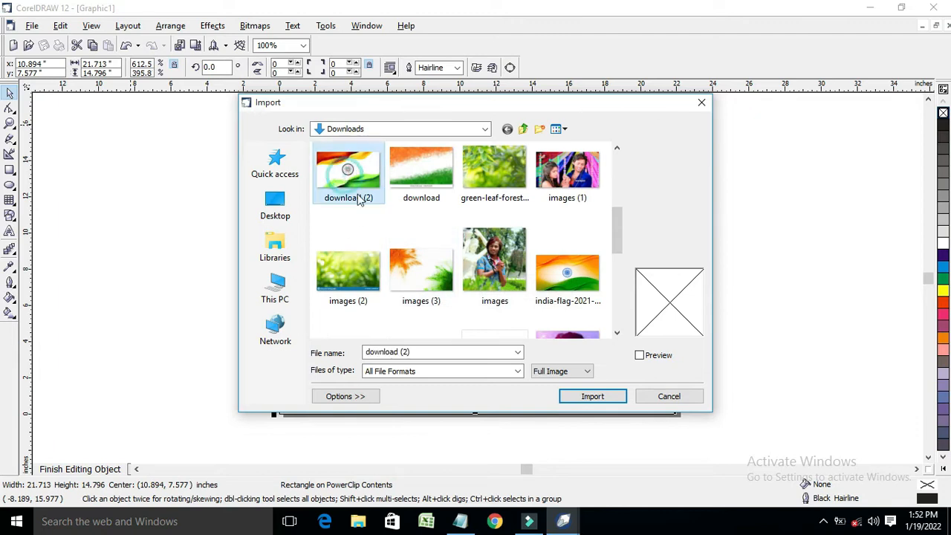
click(419, 196)
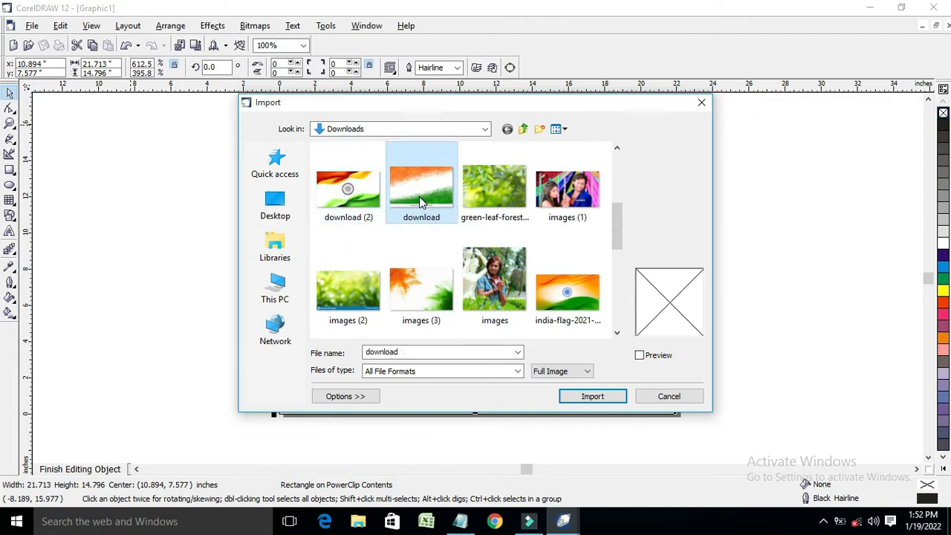
click(598, 402)
Place the tricolour image and stretch it across the page frame, then finish editing
click(281, 157)
drag(351, 209, 500, 276)
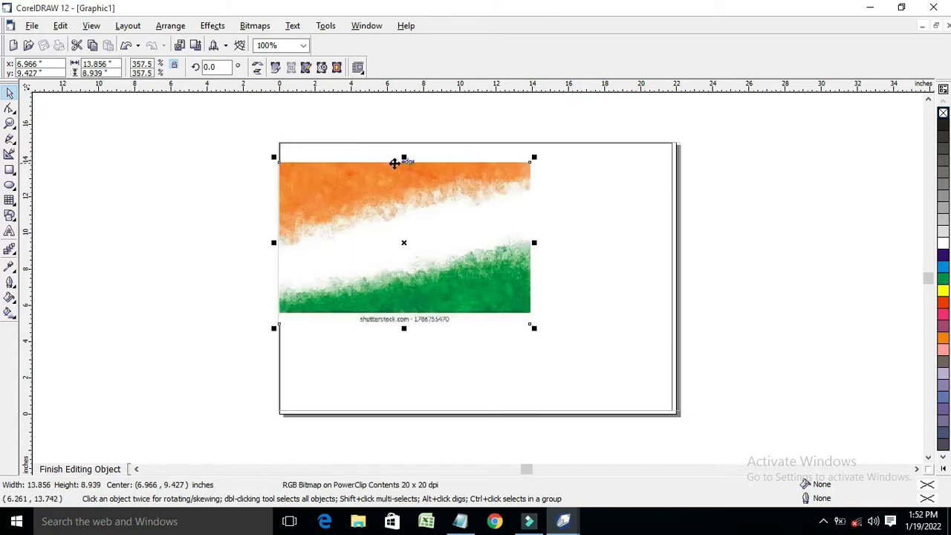
drag(404, 157, 404, 133)
drag(534, 231, 689, 231)
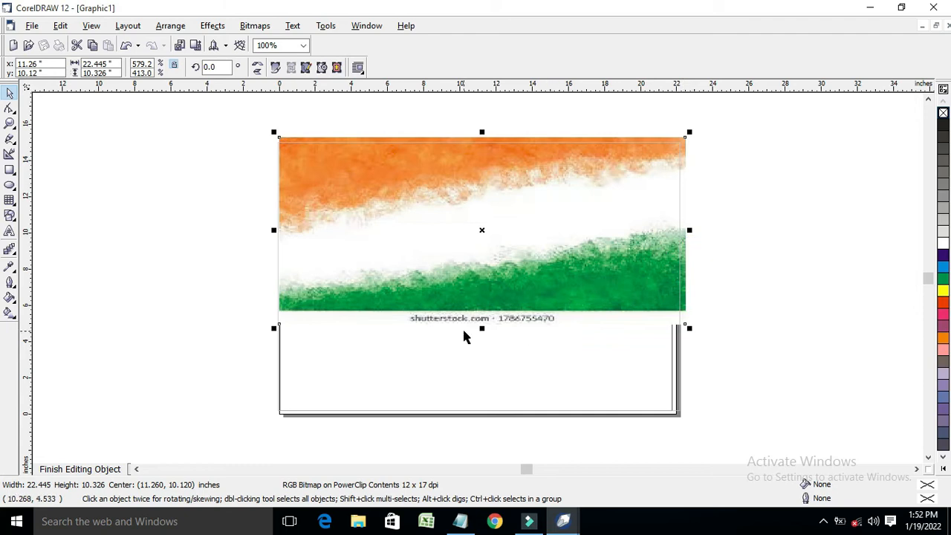
drag(480, 328, 489, 431)
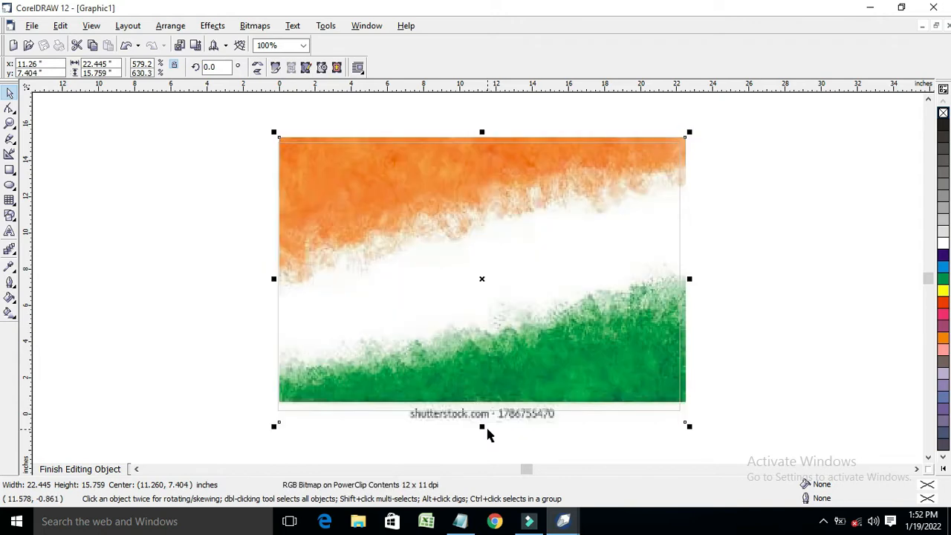
click(483, 431)
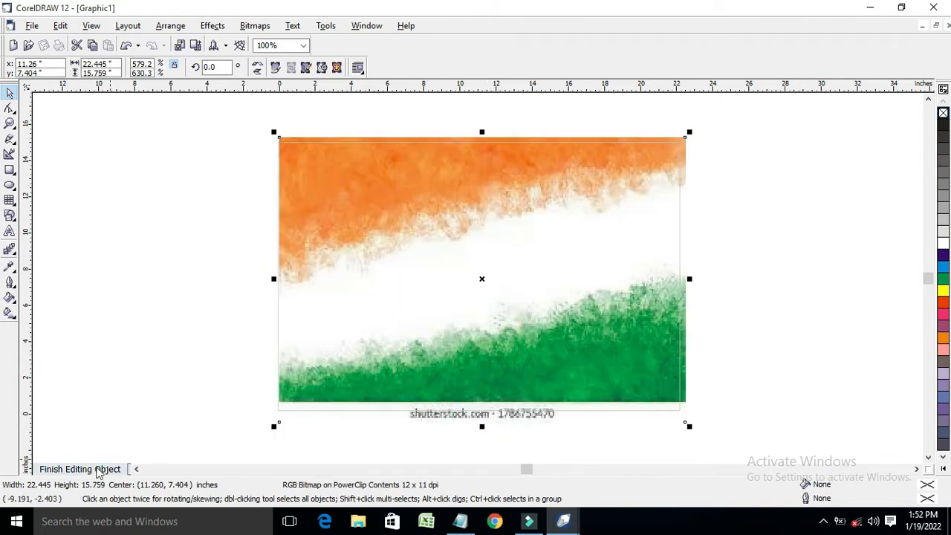
click(96, 471)
Re-edit the clip to extend the image past the page bottom and align it with the frame
ctrl+click(476, 307)
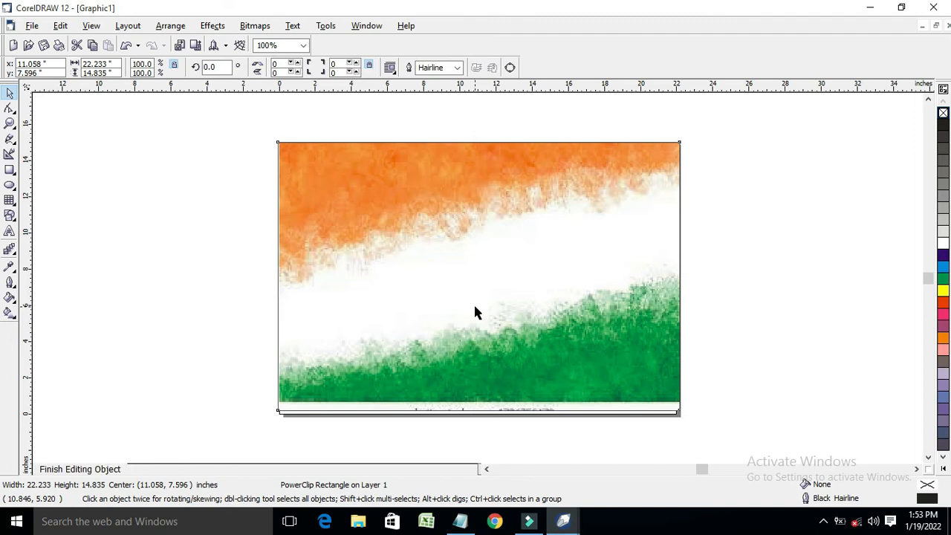
drag(477, 415, 485, 442)
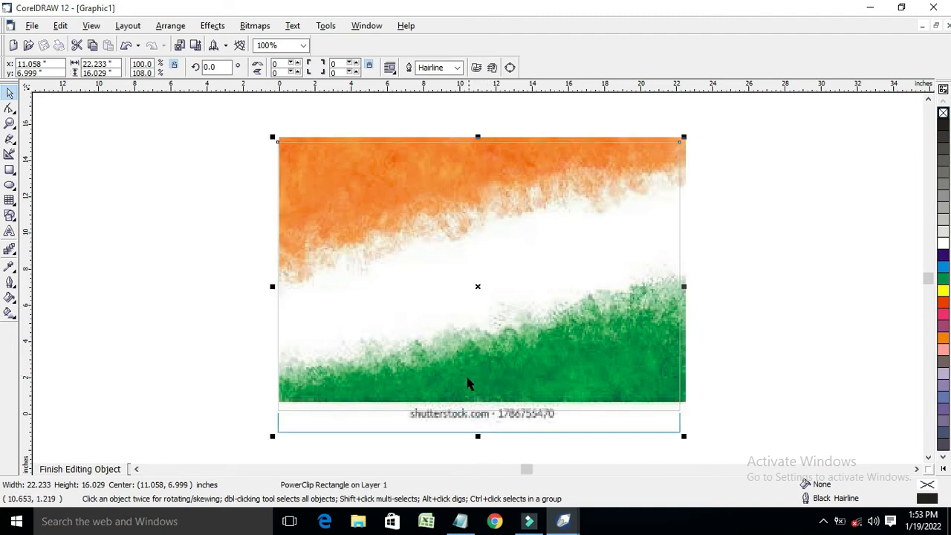
scroll(467, 361, down, 2)
scroll(464, 369, up, 1)
mouse_move(465, 370)
mouse_down()
mouse_move(480, 382)
mouse_move(460, 363)
mouse_up()
mouse_move(461, 425)
mouse_down()
mouse_move(467, 459)
mouse_move(457, 443)
mouse_up()
click(102, 469)
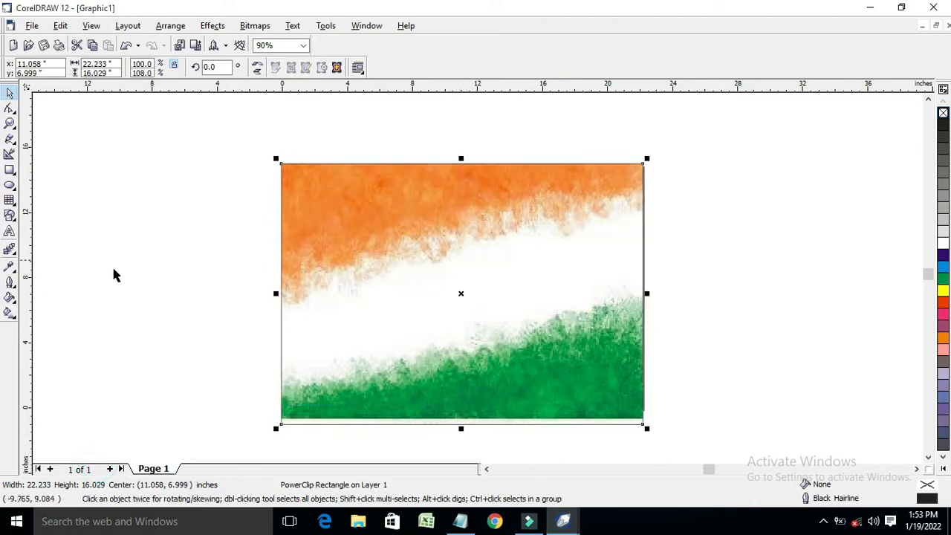
Lock the tricolour background, deselect it, and open the font list with the Text tool
right_click(346, 216)
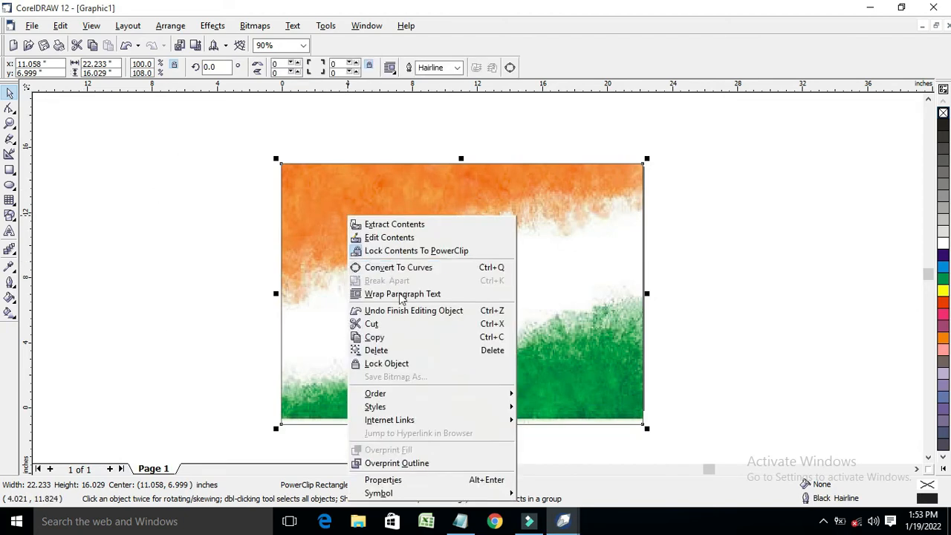
click(388, 365)
key(F4)
click(80, 200)
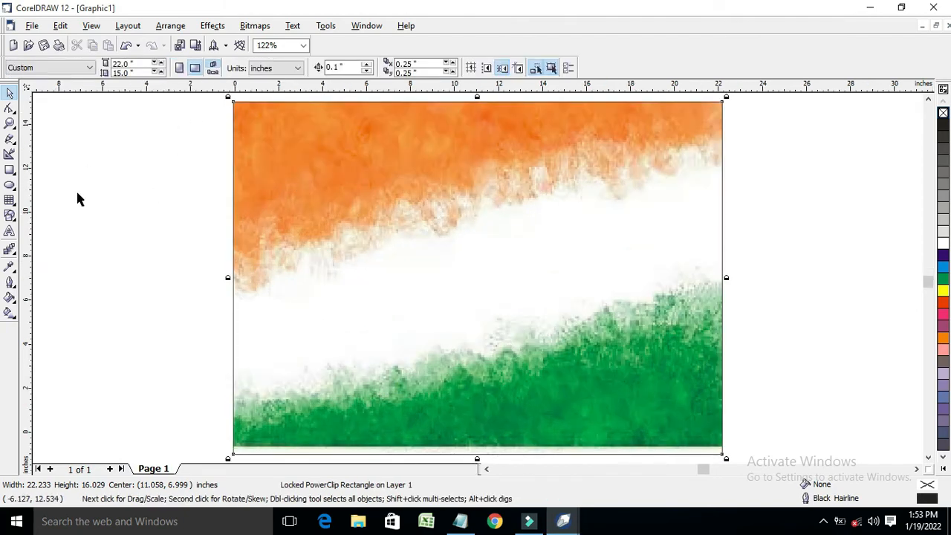
click(9, 231)
click(260, 67)
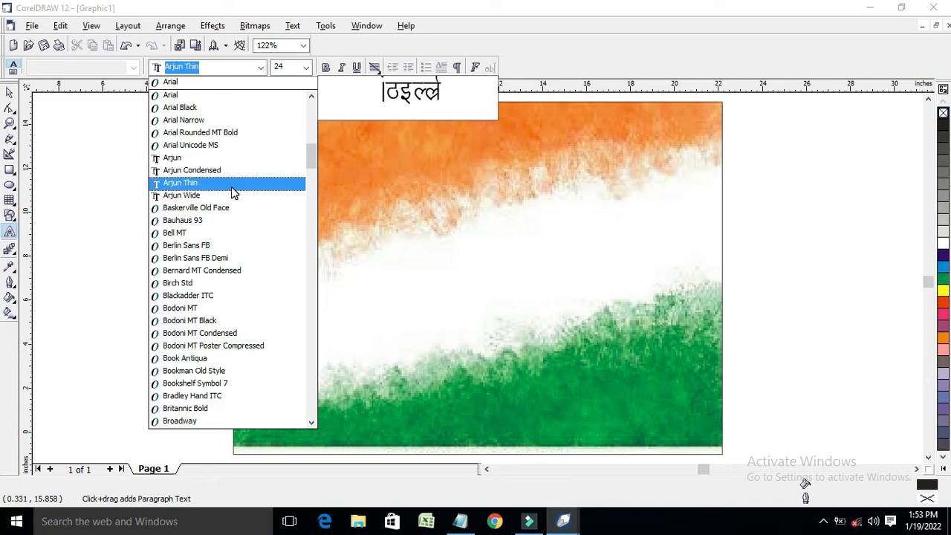
Make Arjun the default font and add two 72 pt Hindi text lines on the orange band
click(230, 157)
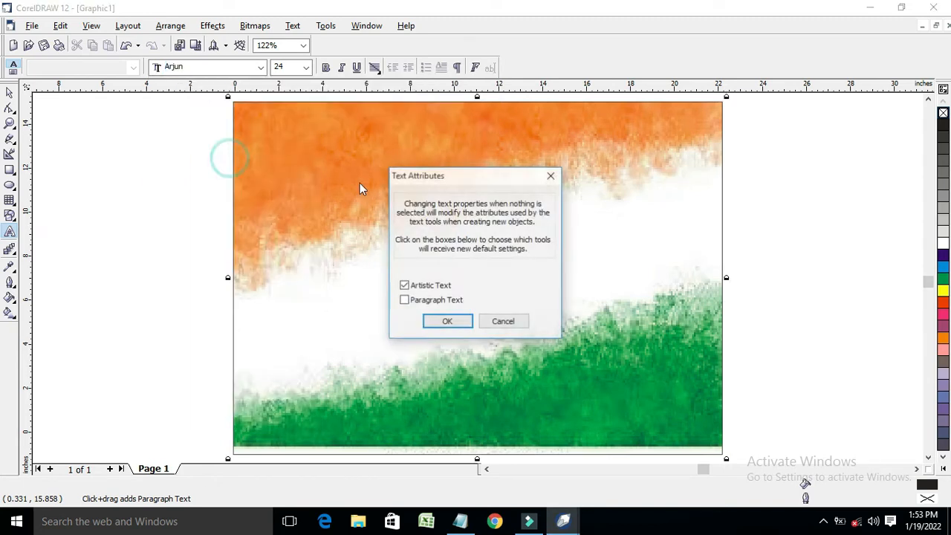
click(449, 325)
click(364, 215)
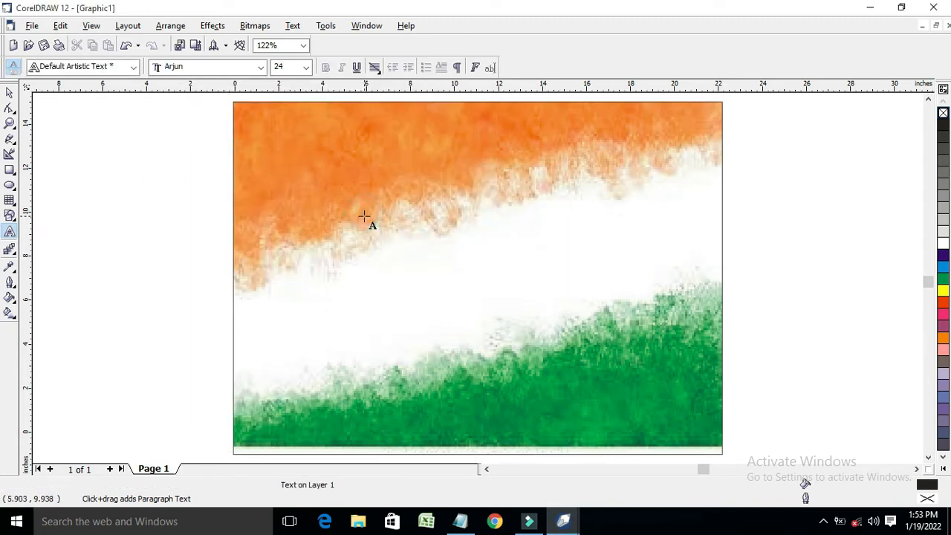
click(305, 67)
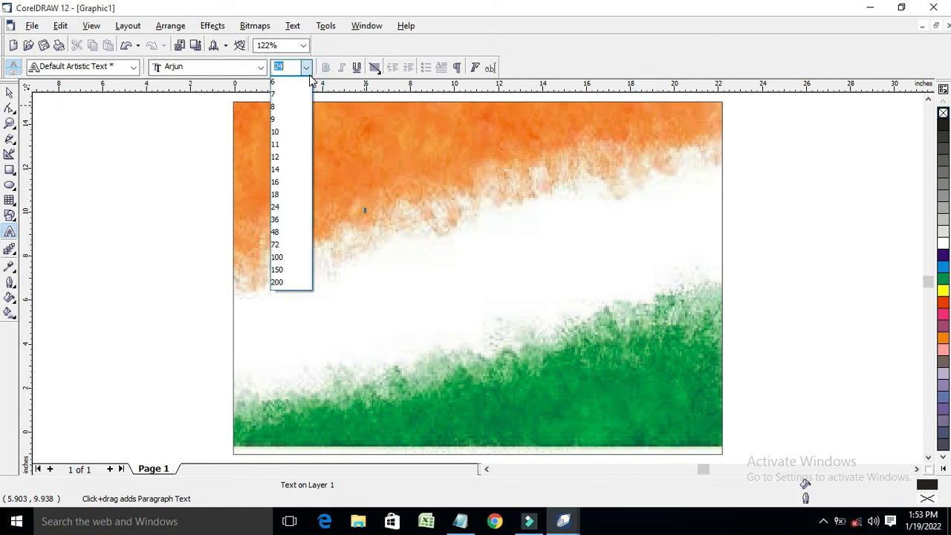
click(283, 245)
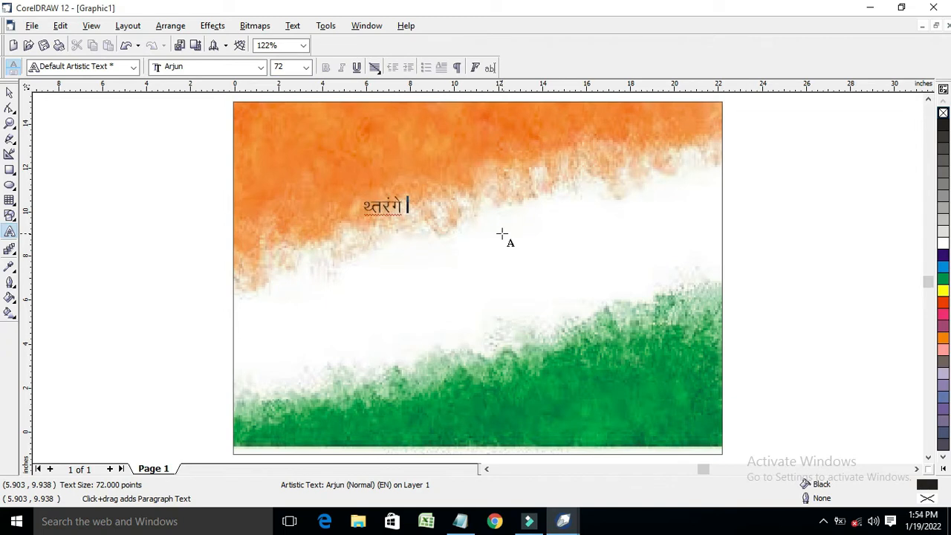
key(ctrl+z)
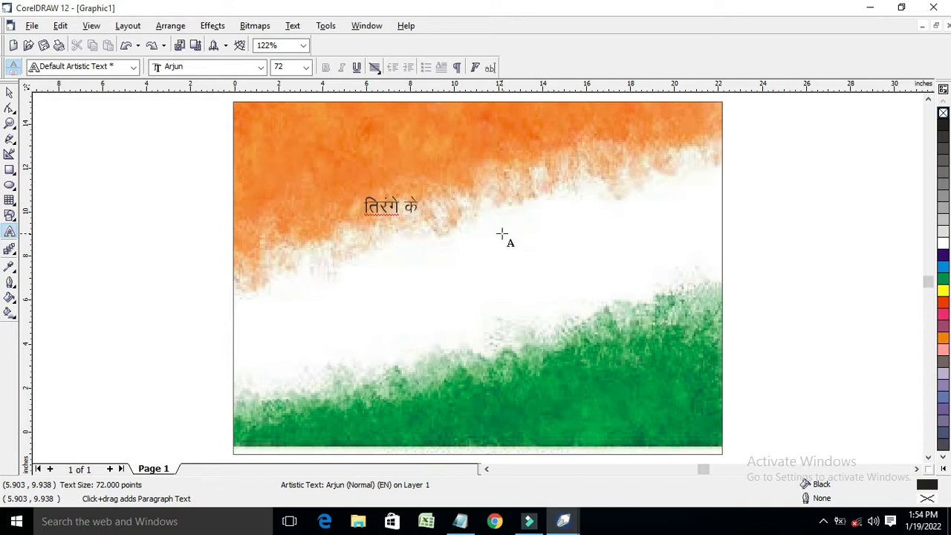
click(515, 134)
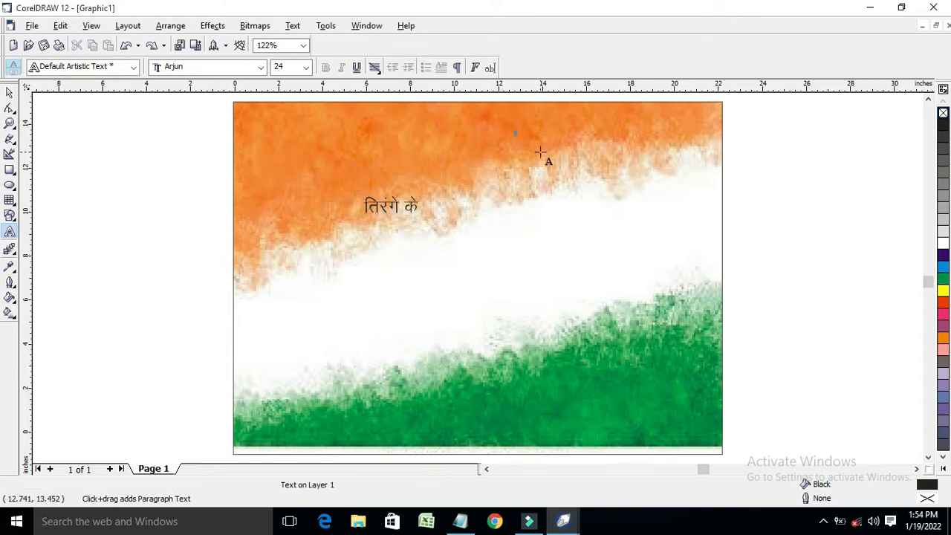
click(305, 67)
click(285, 247)
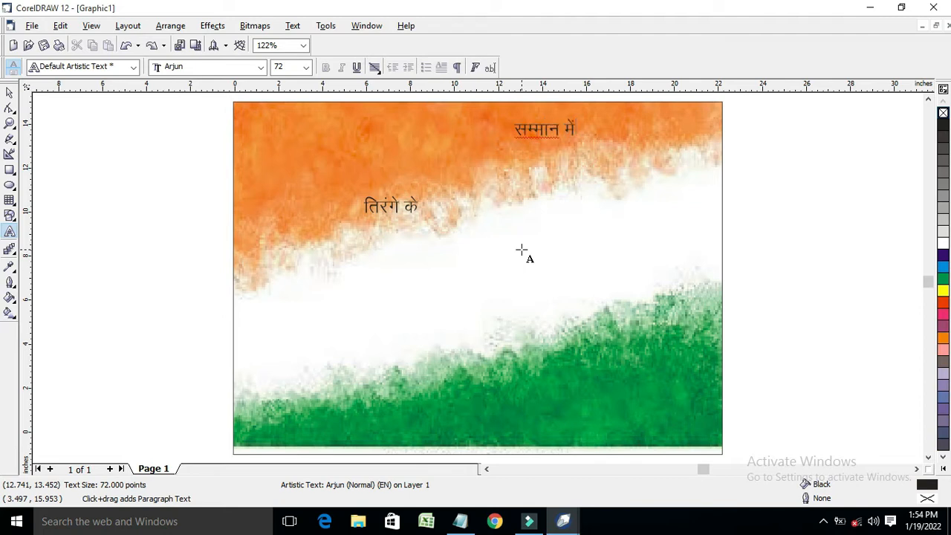
Move 'सम्मान में' below 'तिरंगे के' and scale both headings up
click(11, 93)
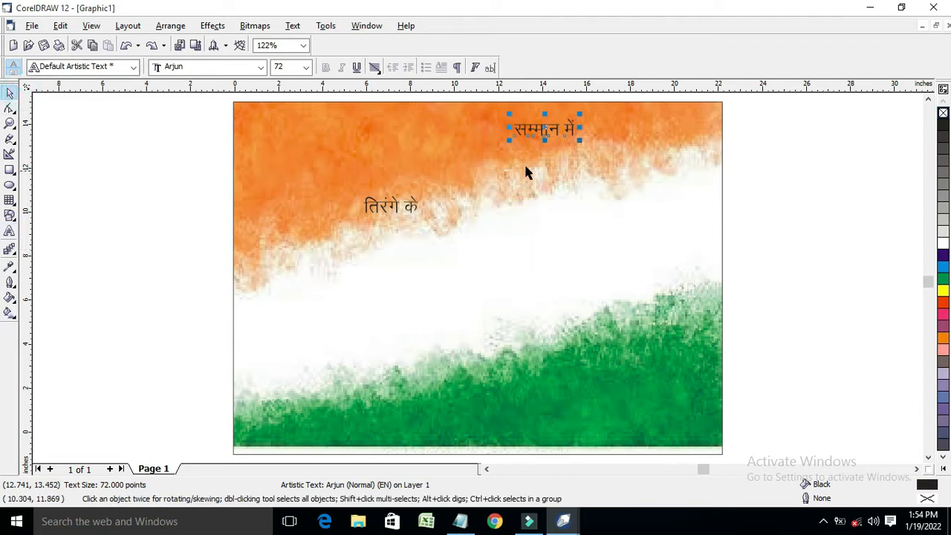
drag(552, 132, 419, 295)
click(397, 202)
drag(422, 216, 526, 245)
click(420, 292)
drag(447, 305, 465, 279)
Widen 'तिरंगे के' and set both title lines in Amit-Normal Thin
click(487, 228)
drag(512, 219, 562, 214)
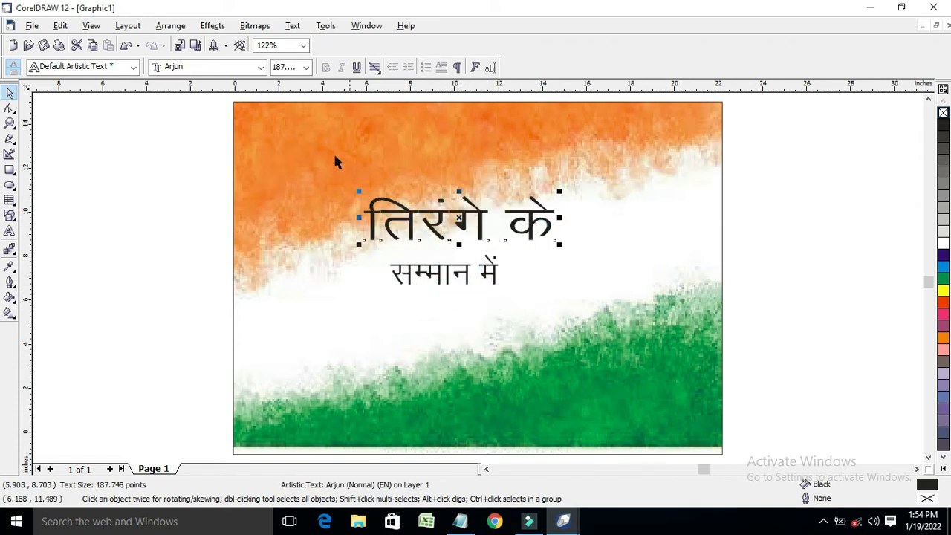
click(176, 69)
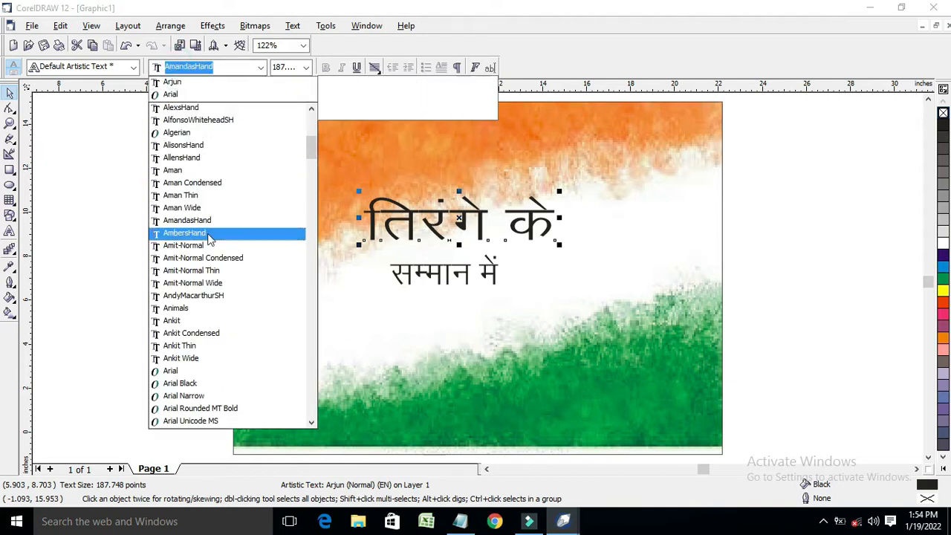
click(221, 272)
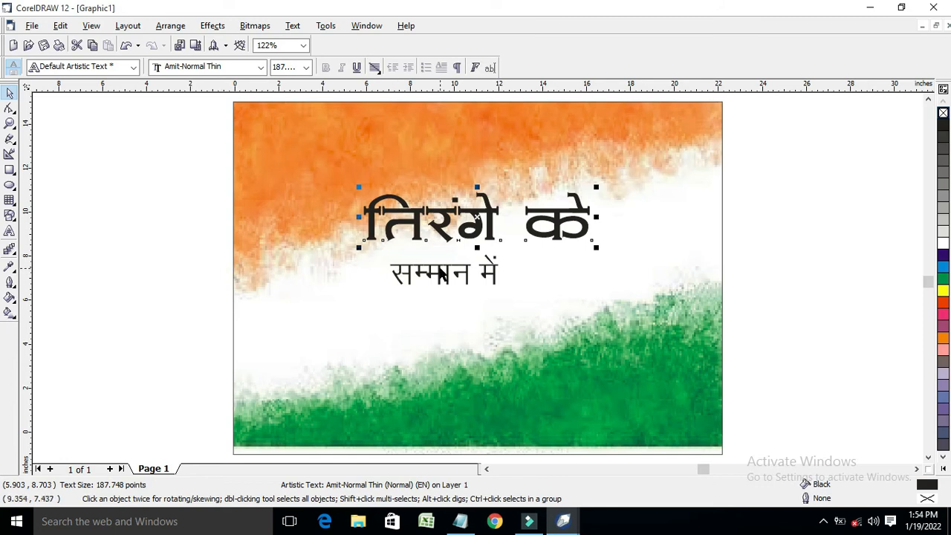
click(382, 274)
click(260, 66)
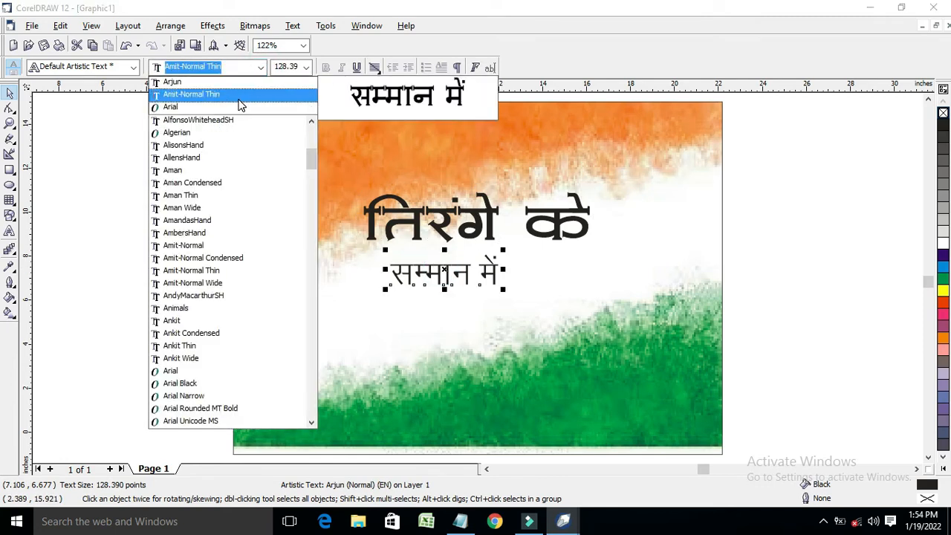
click(201, 91)
Reposition 'सम्मान में' beneath the heading and enlarge it slightly
drag(450, 269, 496, 287)
click(478, 224)
click(513, 288)
double_click(492, 286)
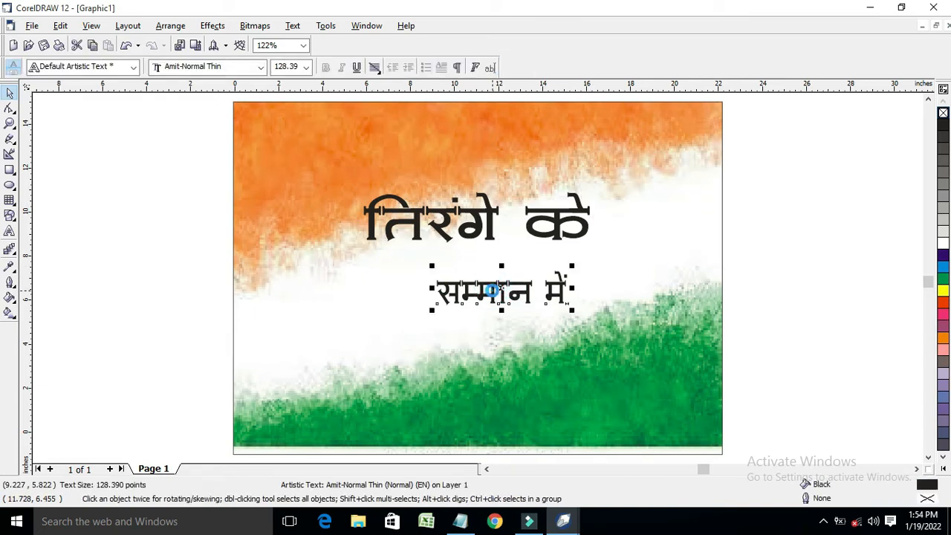
click(9, 93)
drag(471, 272, 476, 265)
drag(438, 303, 431, 300)
Stretch 'तिरंगे के' taller and group both title lines with Ctrl+G
click(488, 237)
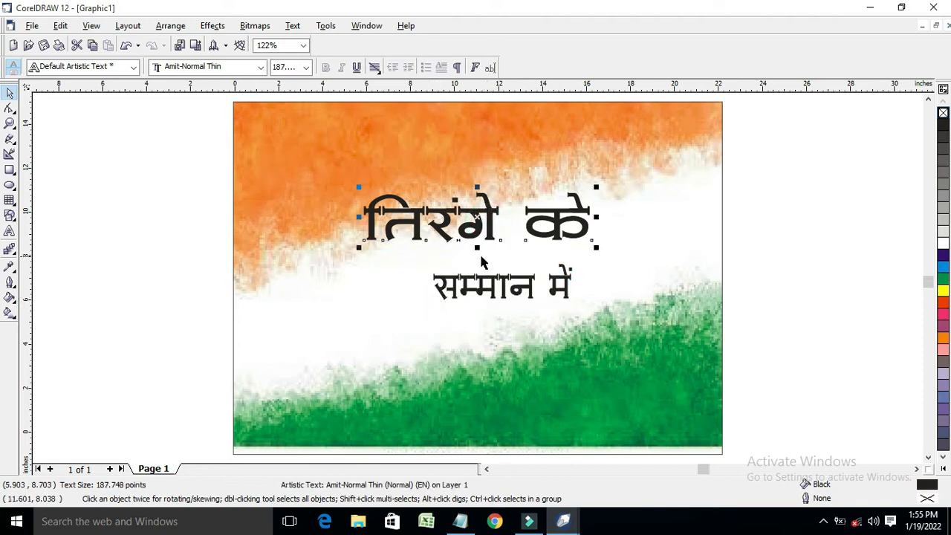
drag(478, 248, 478, 257)
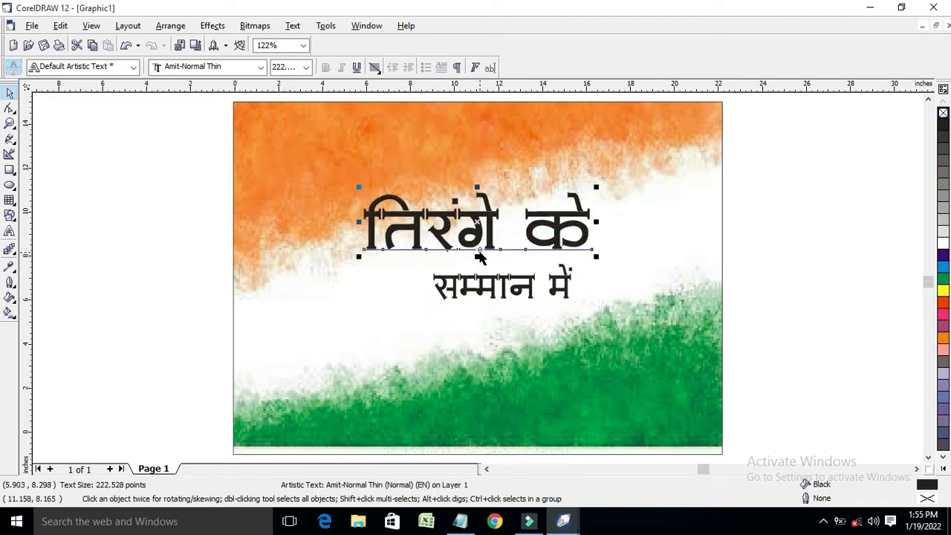
shift+click(486, 293)
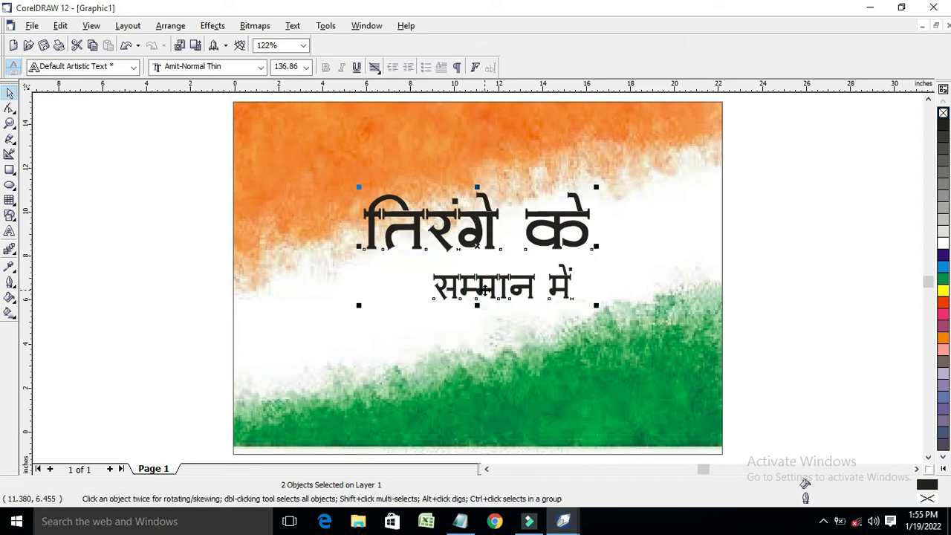
key(ctrl+g)
right_click(142, 166)
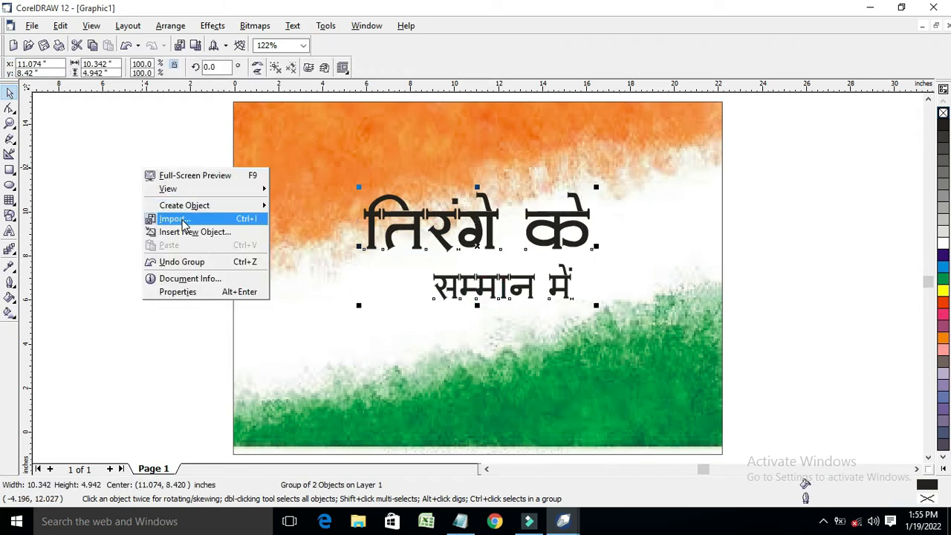
Import the india-flag-2021-wallpaper-1 image and position it near the title
click(183, 218)
scroll(418, 257, down, 10)
scroll(559, 269, up, 4)
scroll(559, 269, up, 1)
click(565, 271)
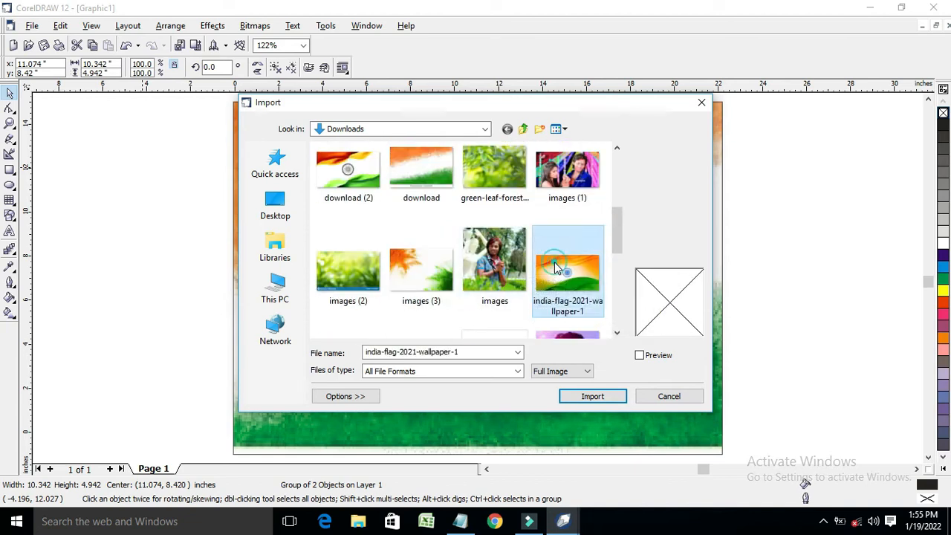
click(593, 396)
click(113, 215)
drag(186, 276, 154, 238)
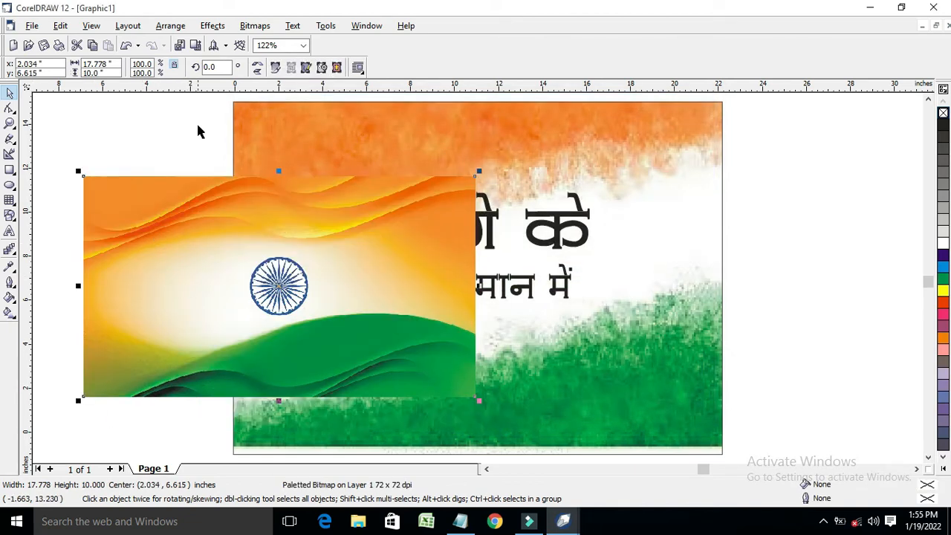
PowerClip the flag image inside the grouped Hindi title
click(212, 25)
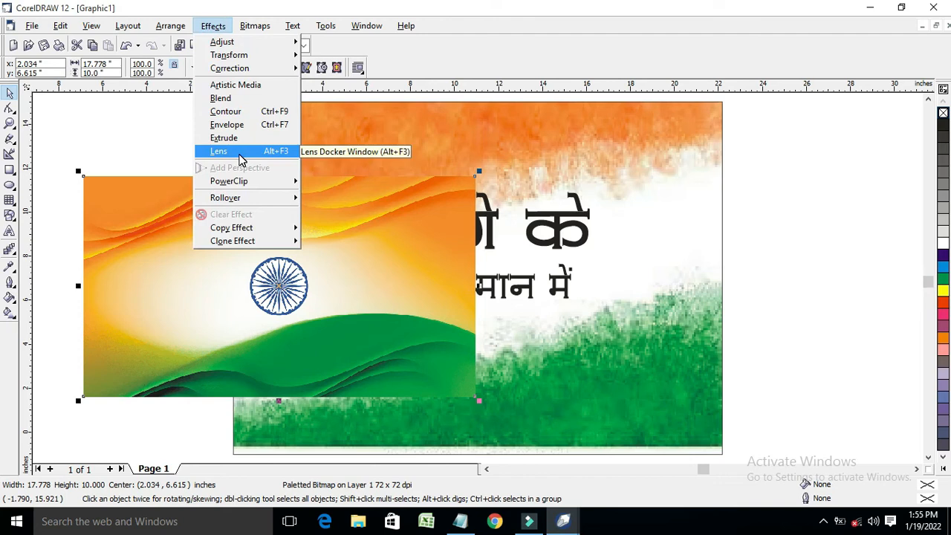
mouse_move(253, 181)
click(329, 182)
click(568, 223)
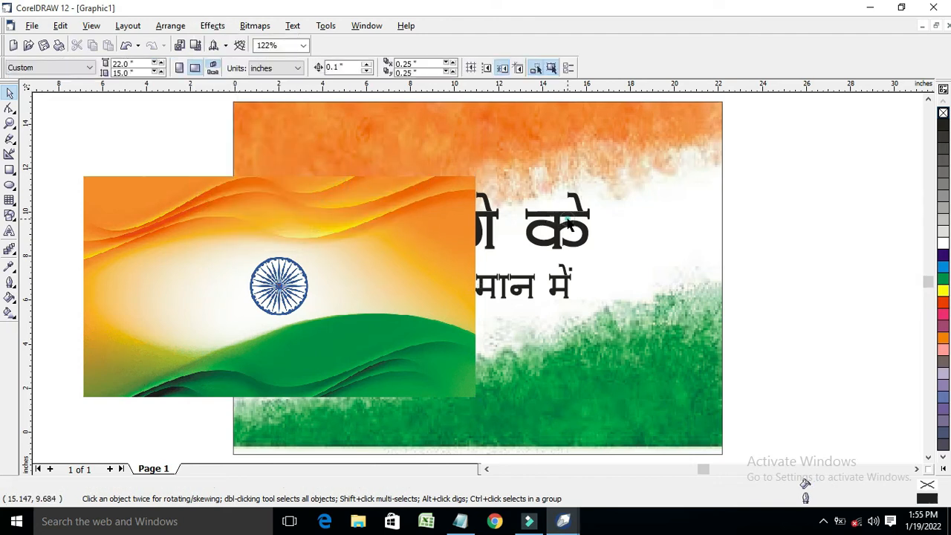
click(402, 214)
click(212, 26)
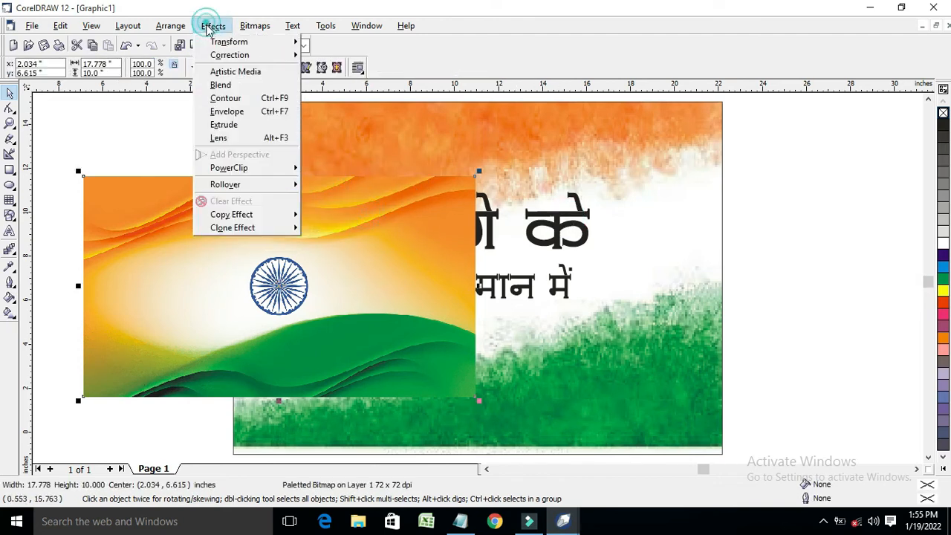
mouse_move(256, 183)
click(327, 182)
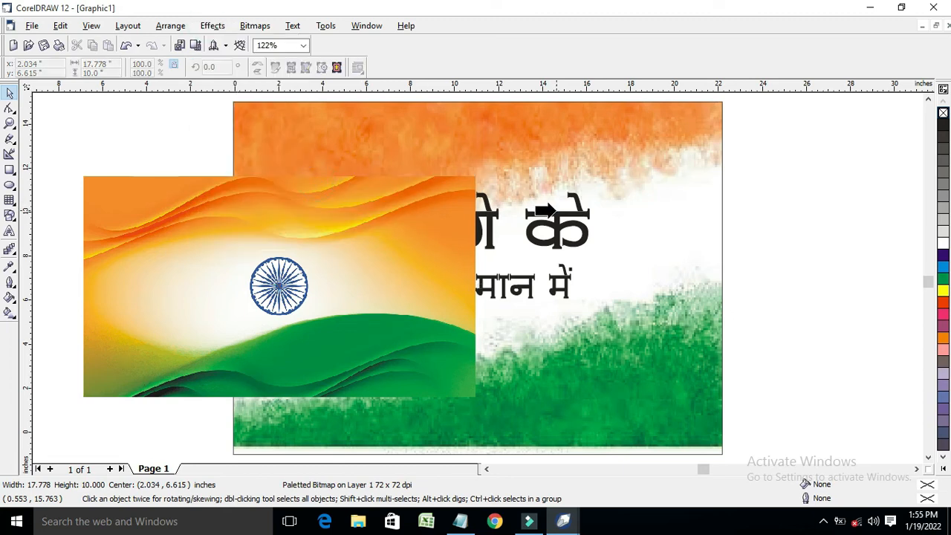
click(554, 216)
Edit the clipped flag, trimming its top, sides and bottom to fit the lettering
click(213, 26)
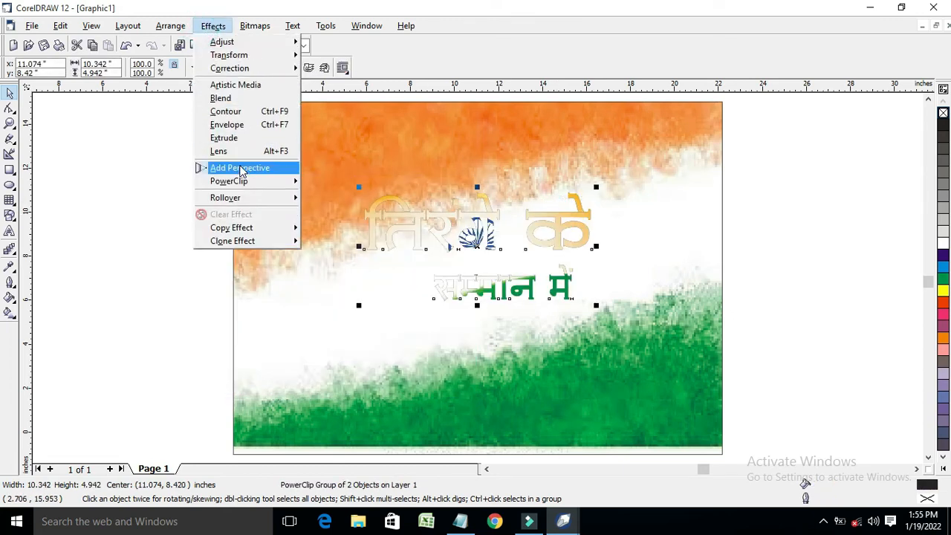
mouse_move(245, 184)
click(368, 210)
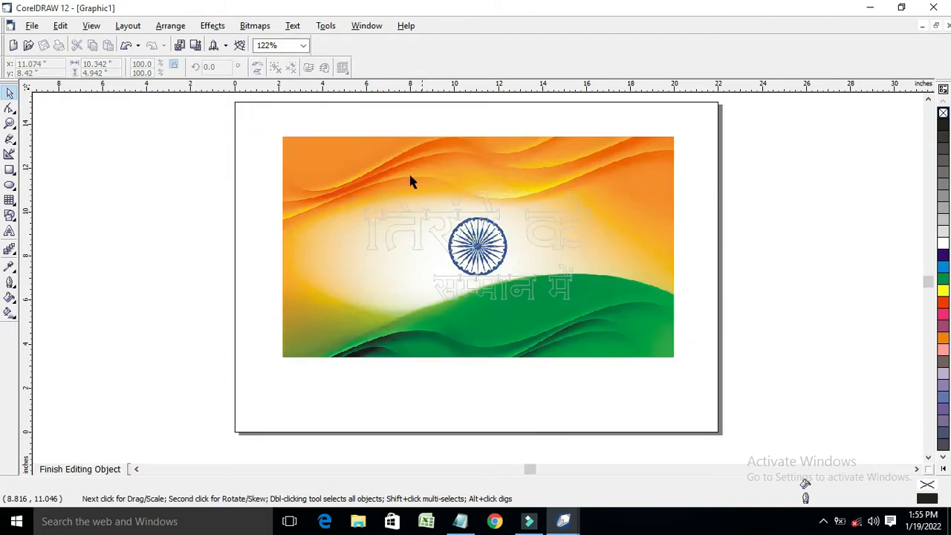
click(372, 168)
drag(478, 131, 478, 183)
drag(276, 270, 331, 270)
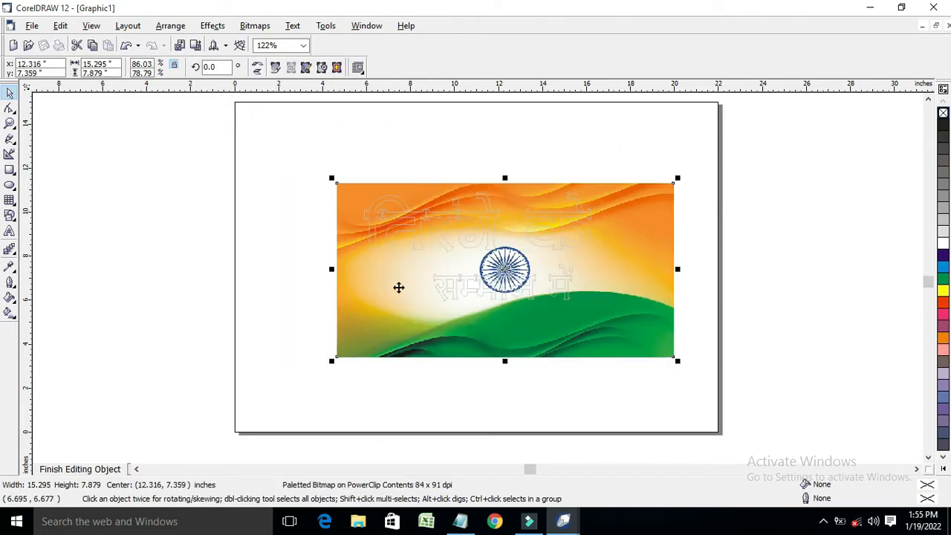
drag(680, 272, 629, 269)
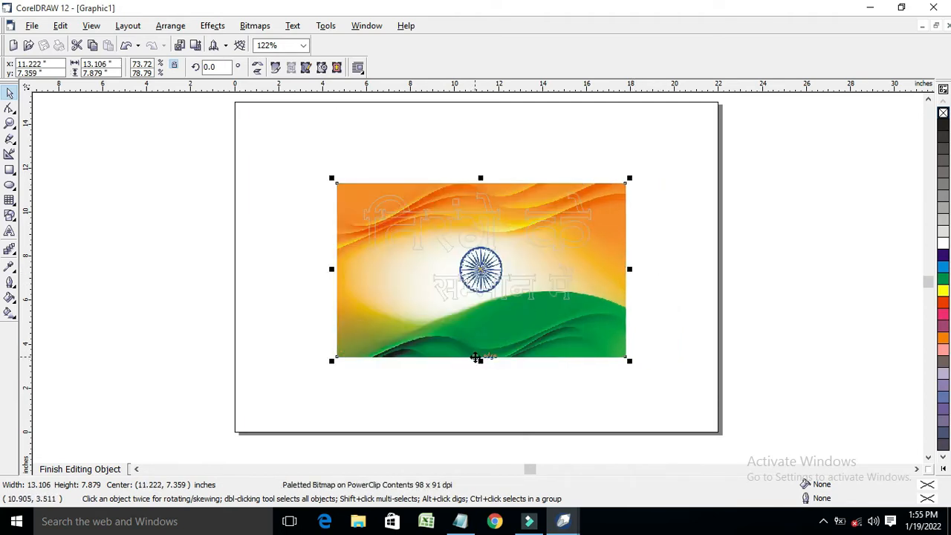
drag(485, 361, 490, 324)
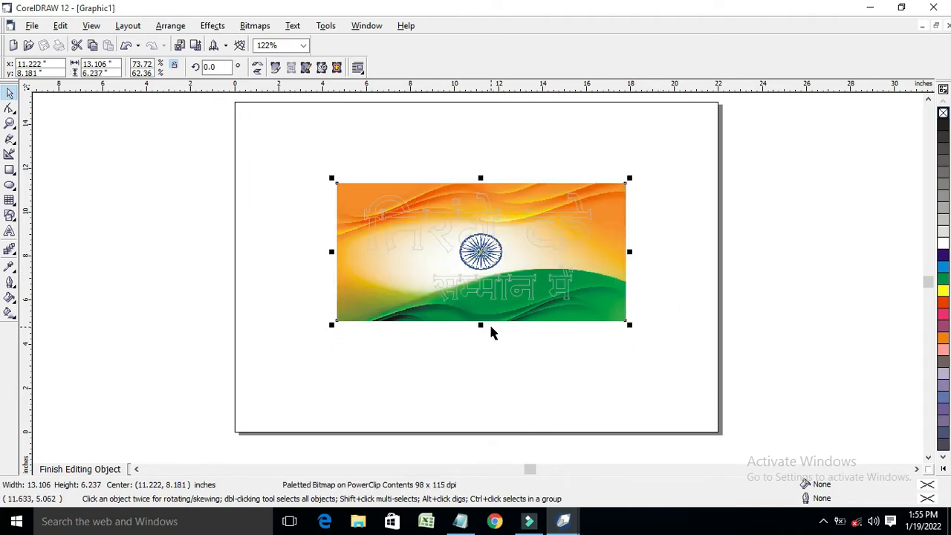
click(64, 468)
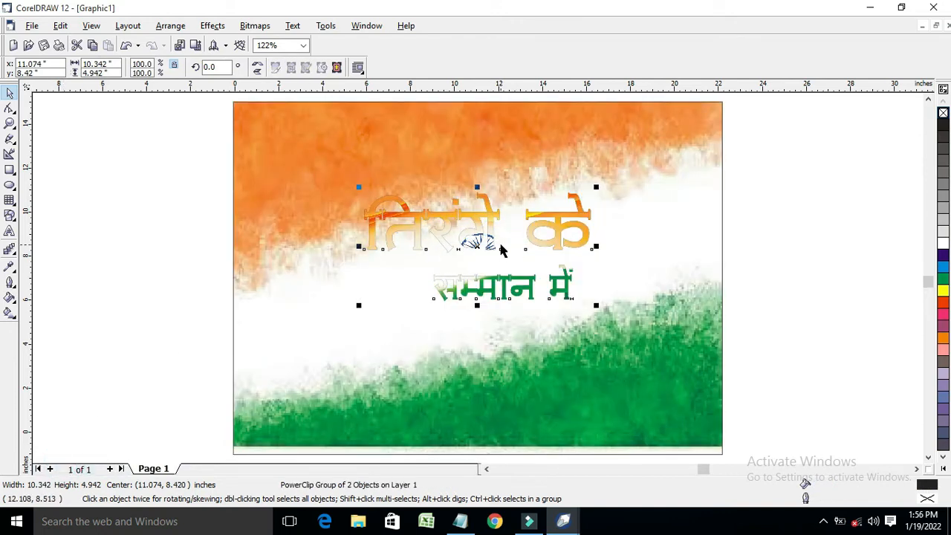
Give the title a 4.0 pt round-cornered outline drawn behind the fill via F12
key(F12)
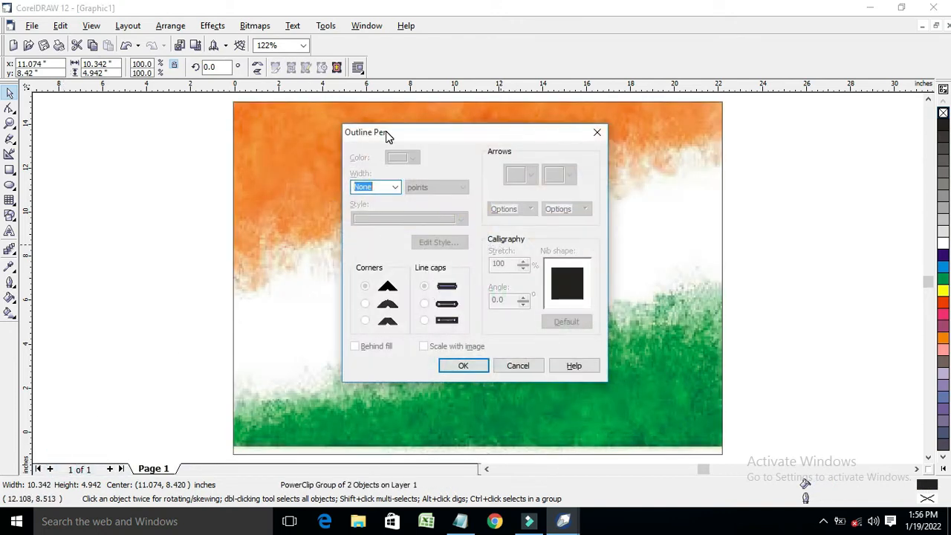
click(395, 188)
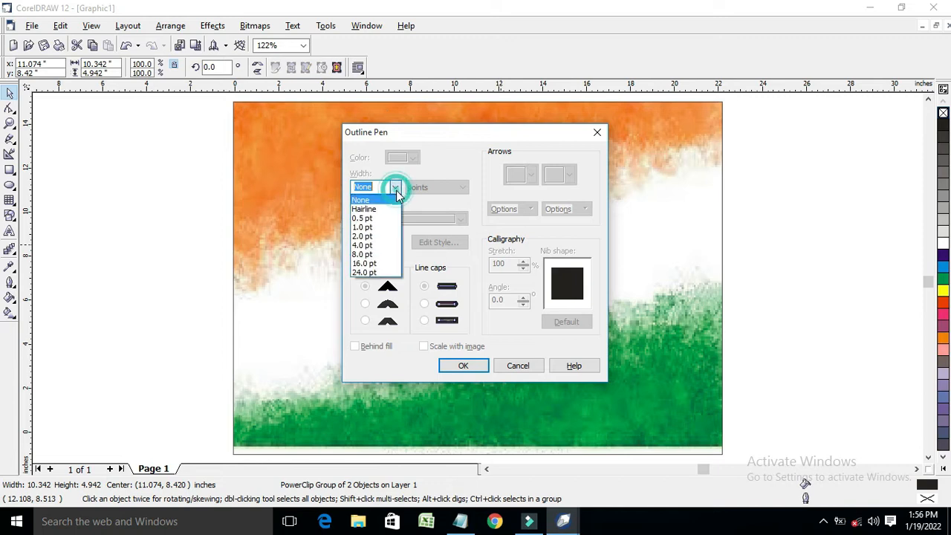
click(379, 245)
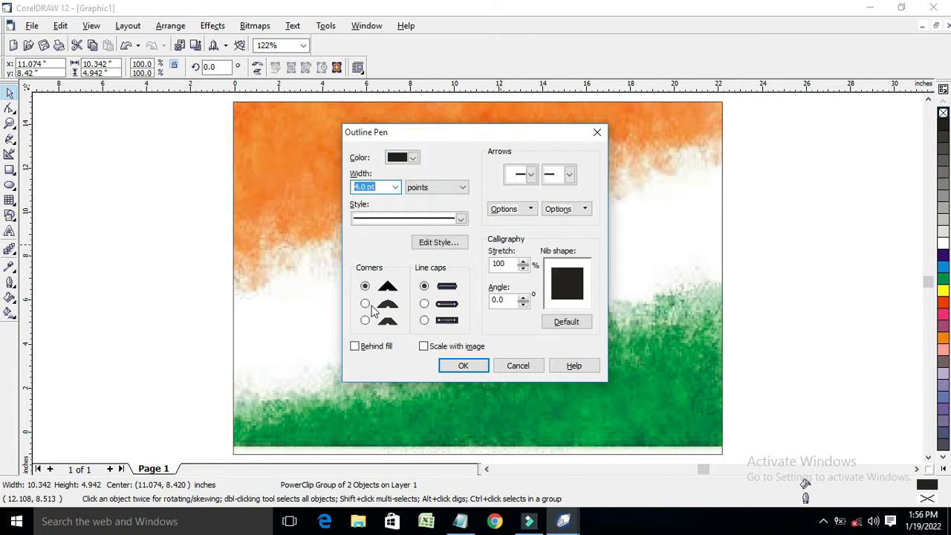
click(365, 304)
click(357, 347)
click(457, 365)
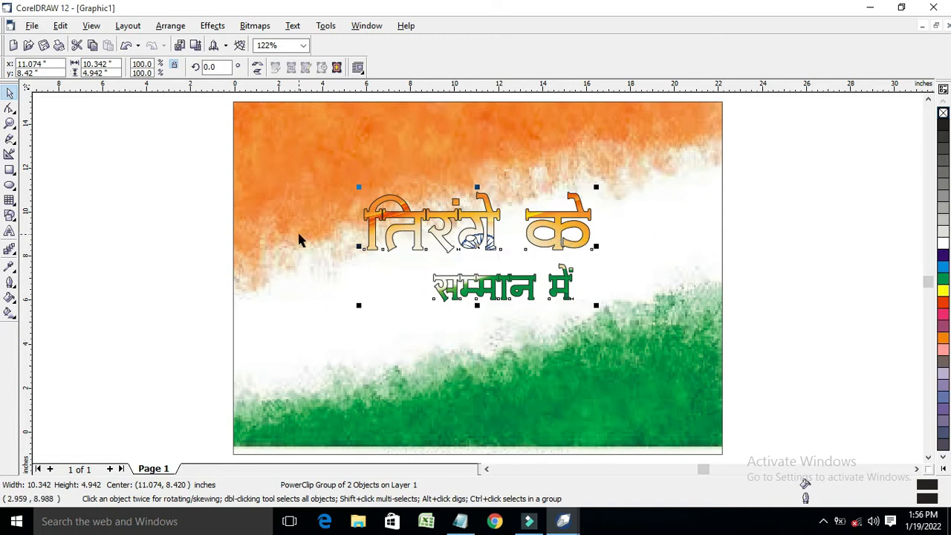
click(11, 233)
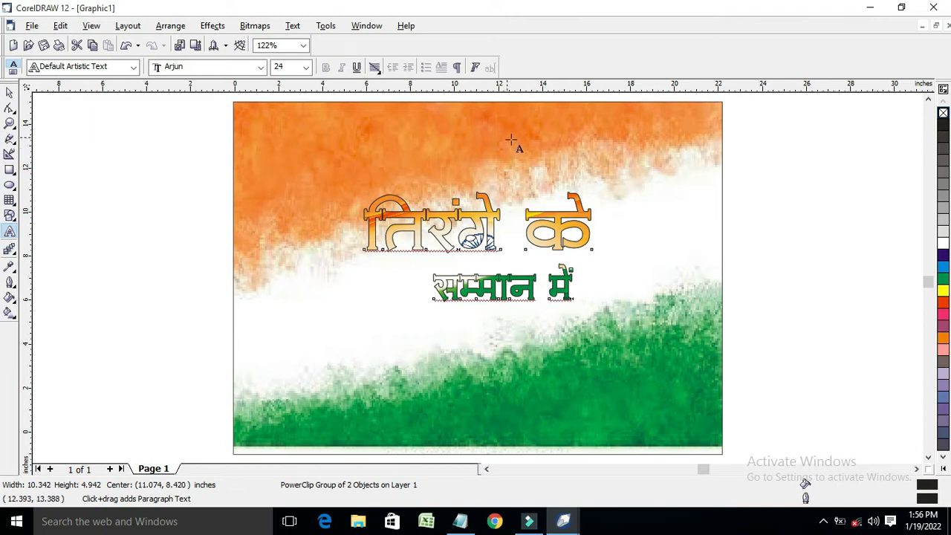
Copy the first credits line from Notepad and paste it onto the poster
click(305, 94)
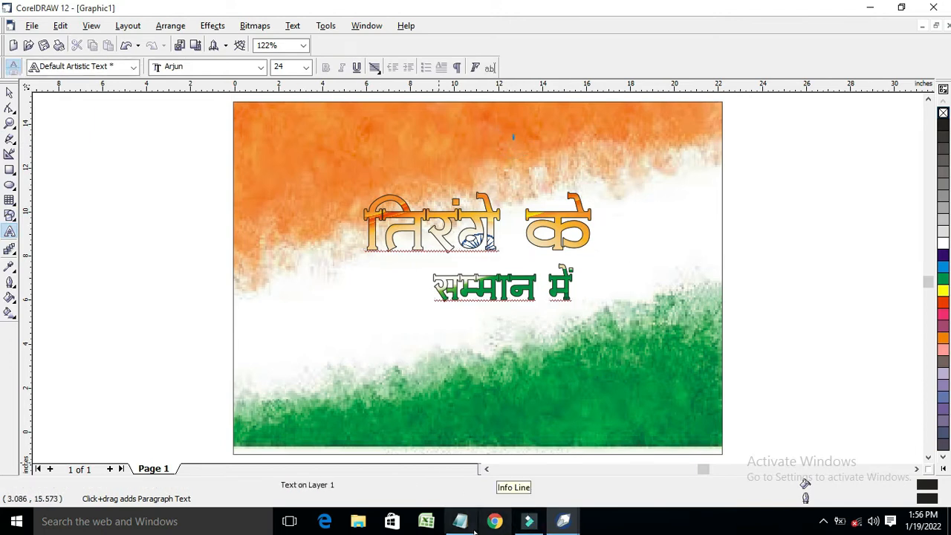
click(460, 520)
drag(591, 176, 204, 174)
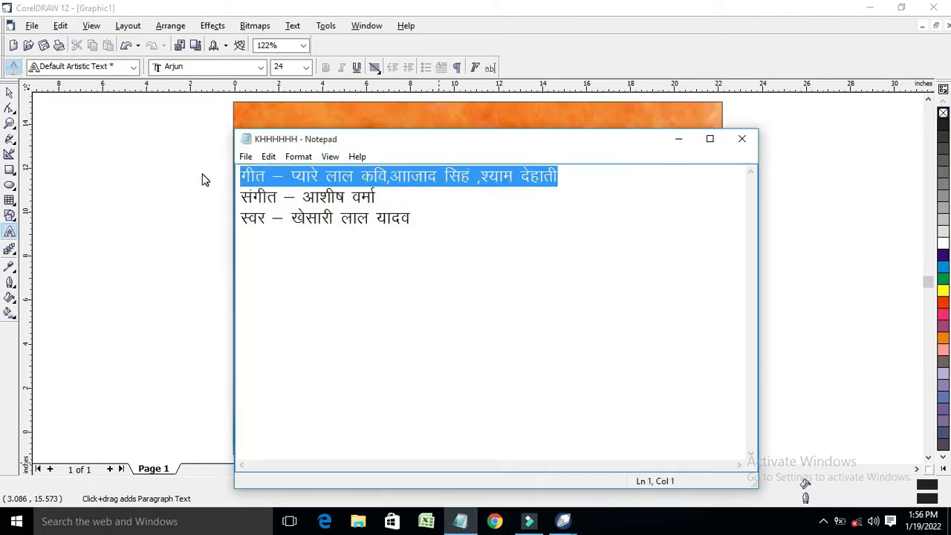
click(676, 142)
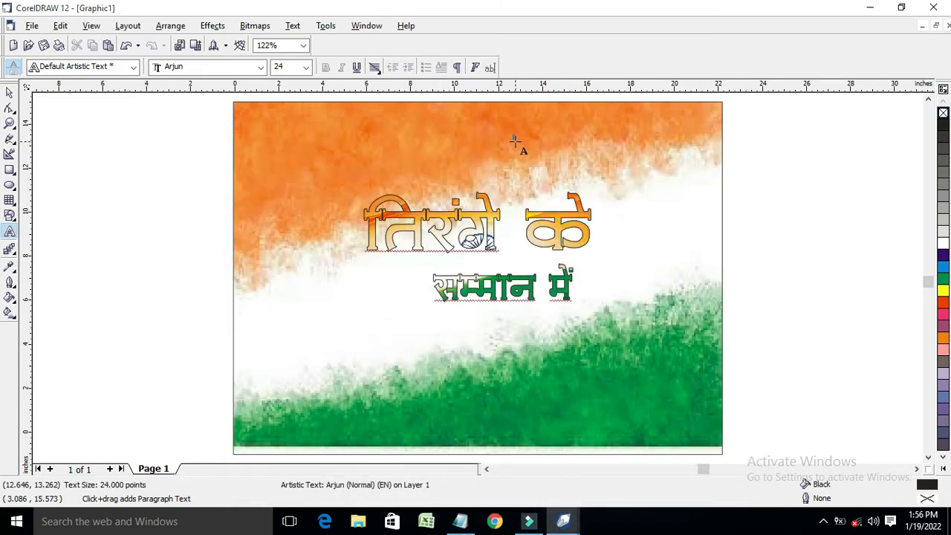
key(ctrl+v)
Enlarge the pasted lyricist credit text and move it below the title
click(528, 134)
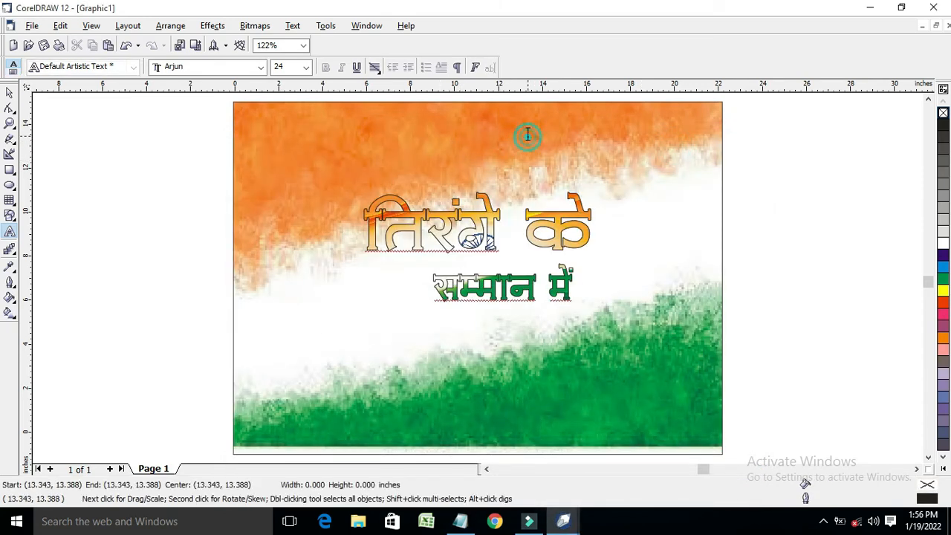
click(10, 92)
click(626, 136)
drag(640, 142, 847, 171)
drag(678, 155, 743, 170)
click(653, 151)
click(653, 150)
drag(660, 151, 489, 346)
Adjust the lyricist line's width from both sides and shift it slightly lower
drag(627, 349, 594, 348)
drag(350, 350, 372, 349)
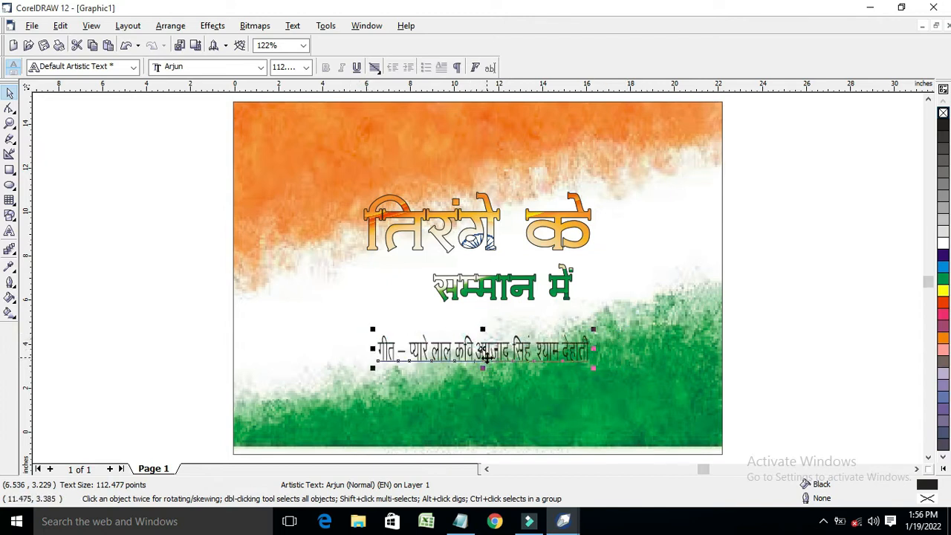
drag(594, 348, 610, 349)
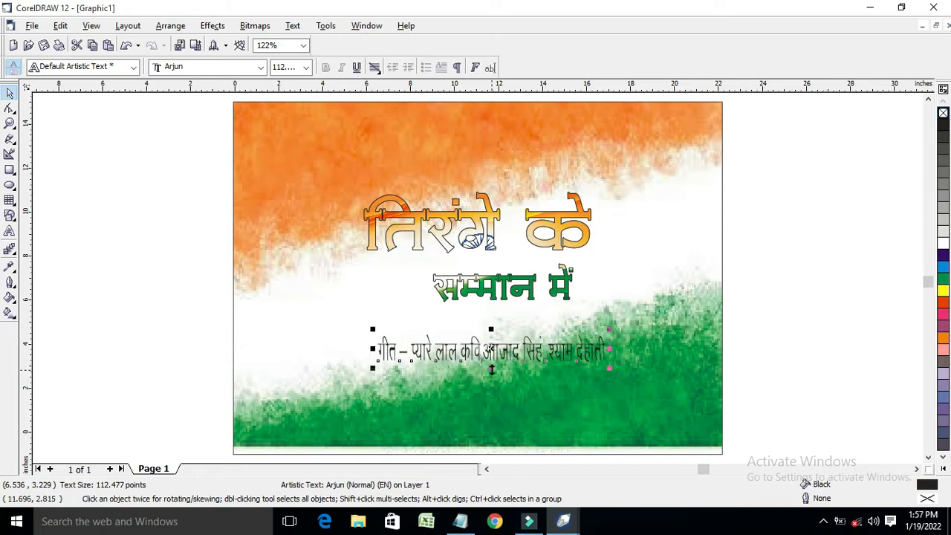
mouse_move(491, 352)
mouse_down()
mouse_move(505, 365)
mouse_move(495, 370)
mouse_up()
Colour the opening word गीत of the lyricist line red
click(399, 371)
click(399, 370)
click(399, 370)
double_click(399, 370)
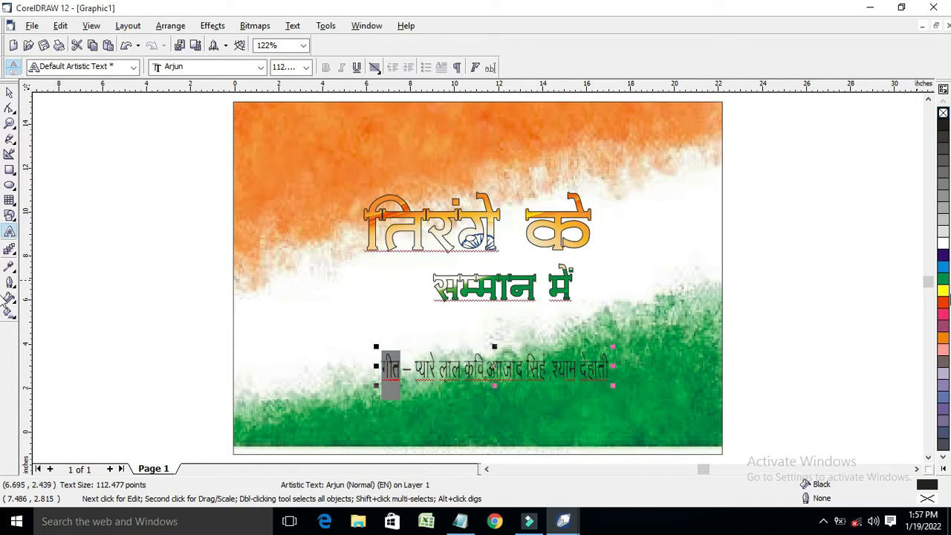
click(943, 301)
click(9, 92)
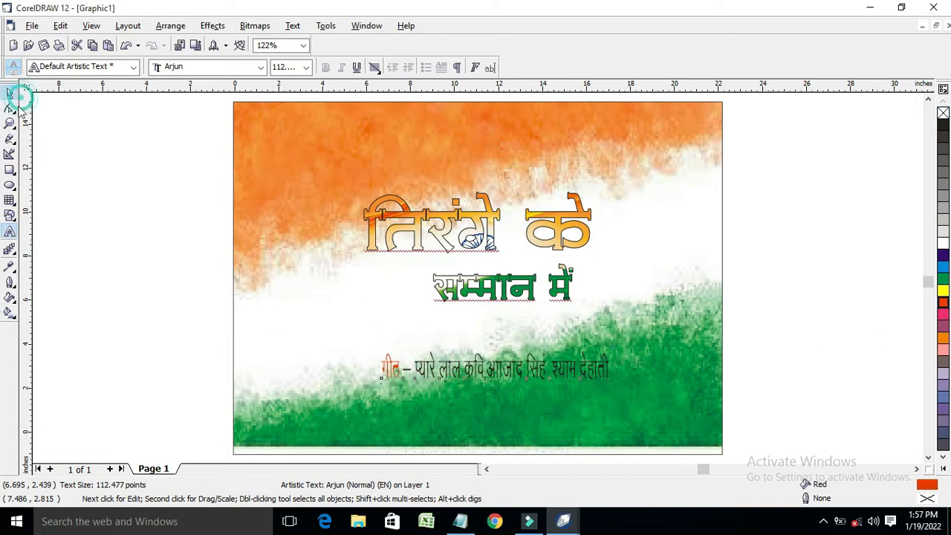
Copy the music credit line (line 2) from Notepad
click(460, 523)
click(390, 199)
drag(410, 195, 3, 201)
key(ctrl+c)
click(678, 139)
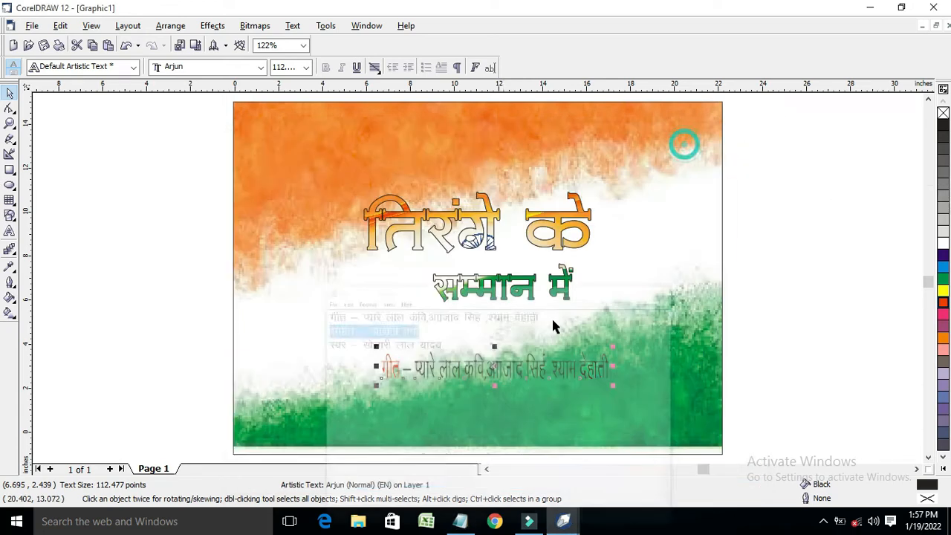
click(421, 415)
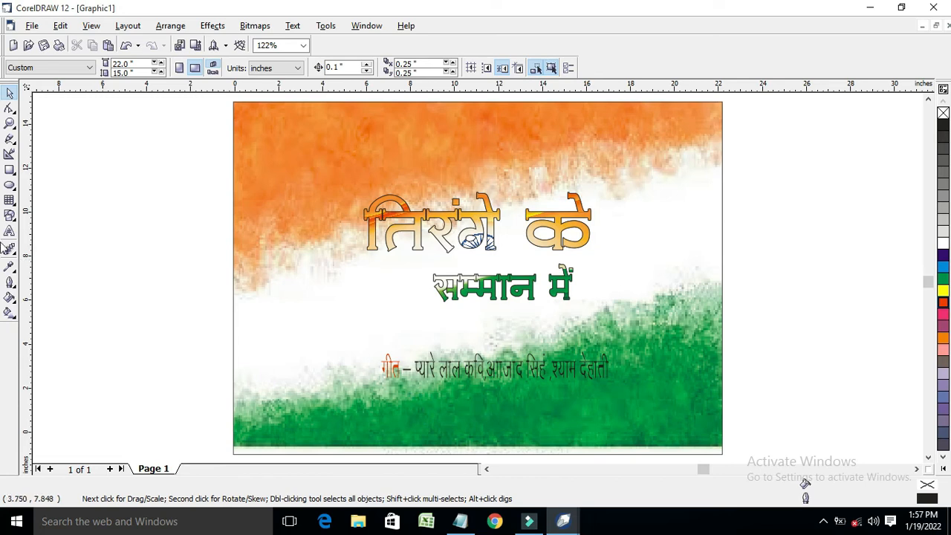
Paste the music credit संगीत – आशीष वर्मा at text size 100, with संगीत in red
click(9, 232)
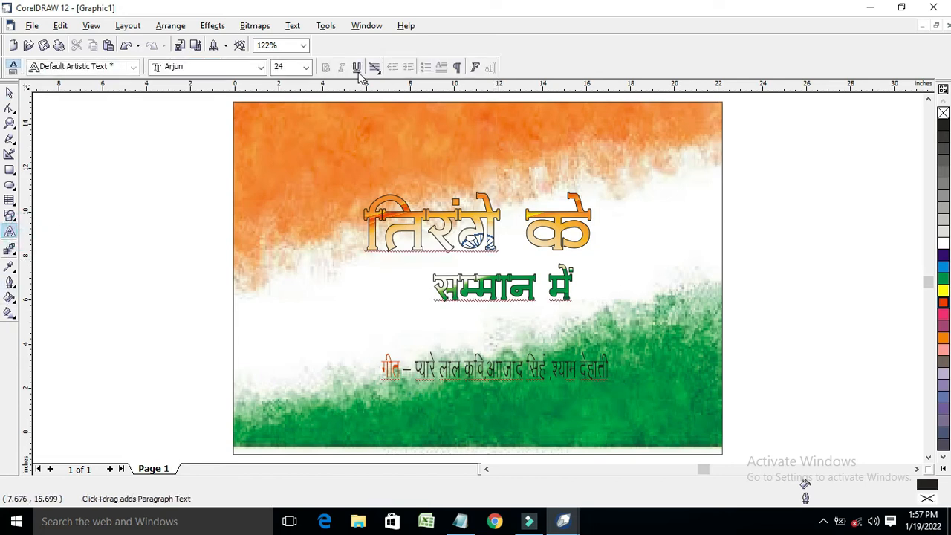
click(305, 67)
click(275, 249)
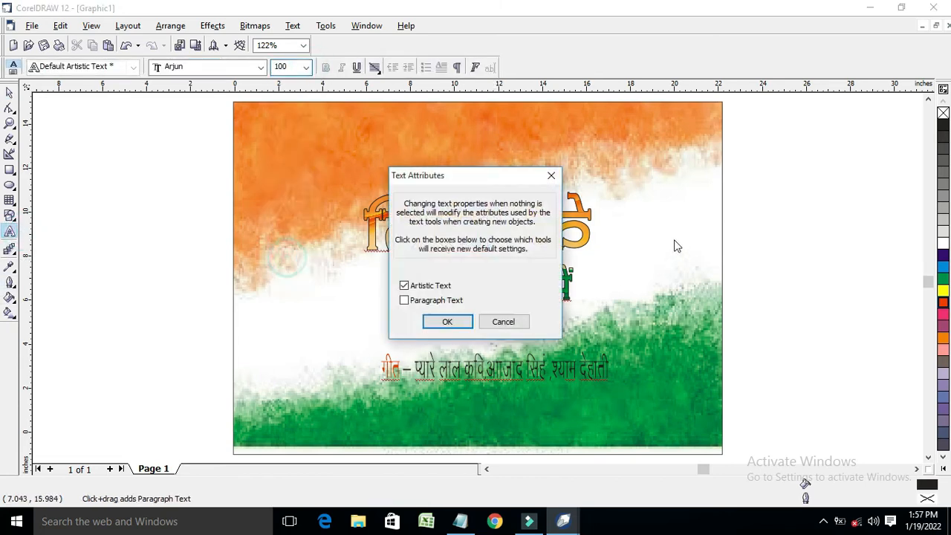
click(446, 322)
key(ctrl+v)
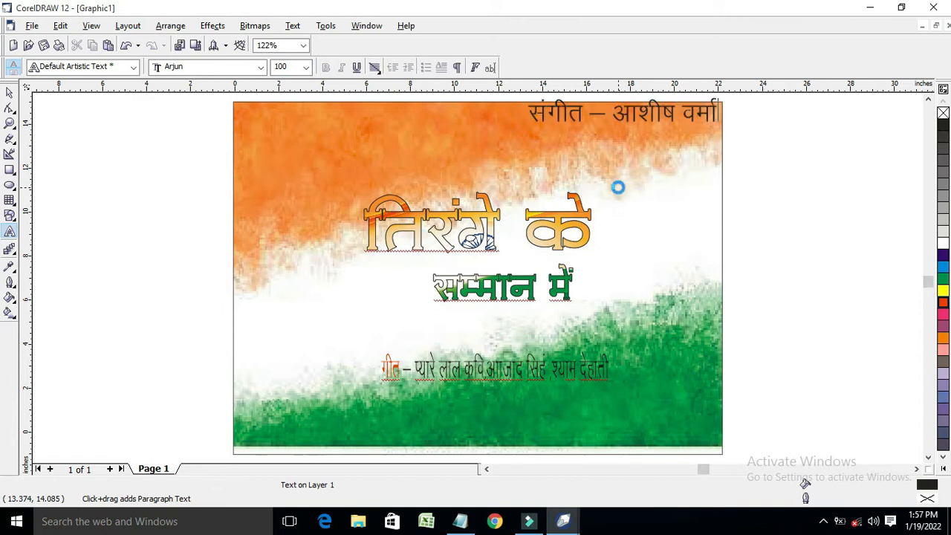
drag(587, 111, 529, 111)
click(943, 302)
click(10, 90)
Move and shrink the music credit below the lyricist line, nudging the lyricist line right
drag(628, 115, 524, 440)
drag(616, 413, 554, 413)
drag(485, 430, 461, 416)
drag(440, 379, 491, 374)
click(476, 403)
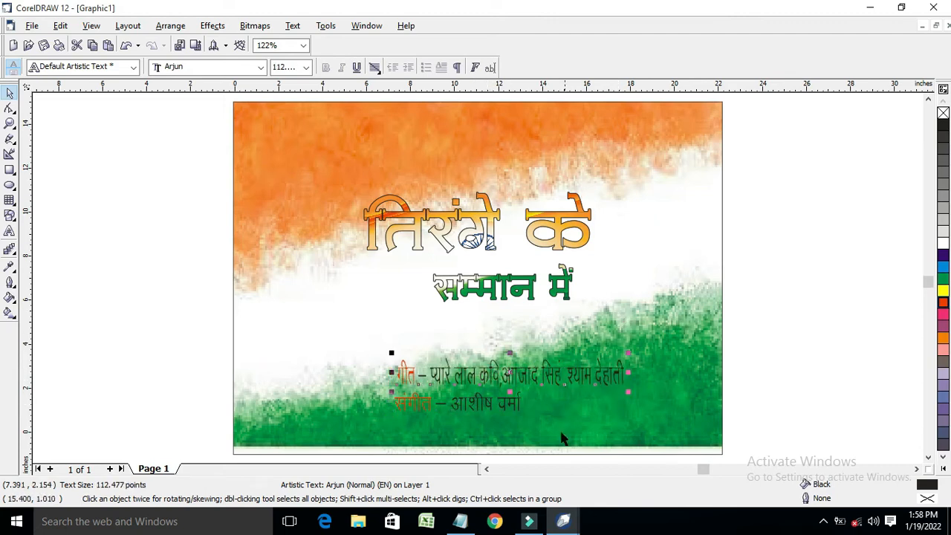
Copy the singer credit line (line 3) from Notepad
click(461, 521)
drag(427, 217, 240, 217)
key(ctrl+c)
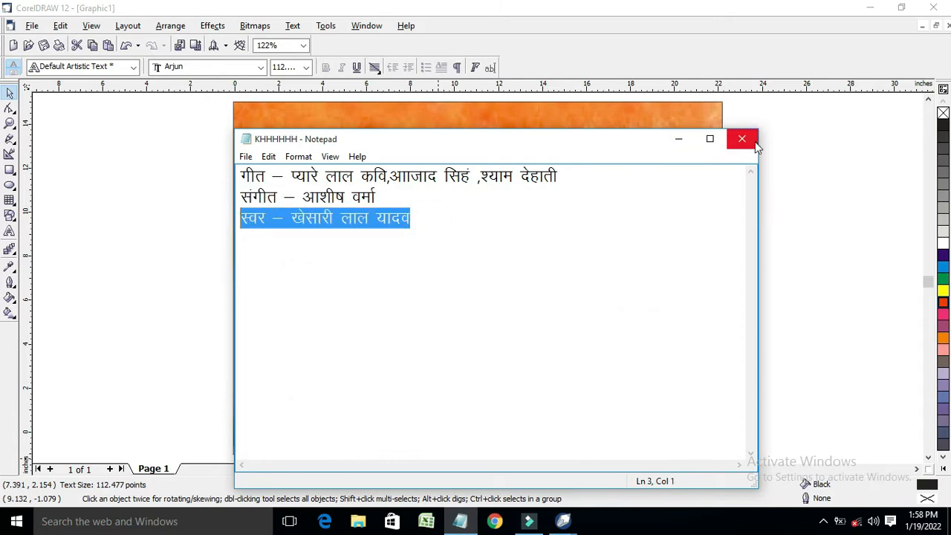
click(678, 138)
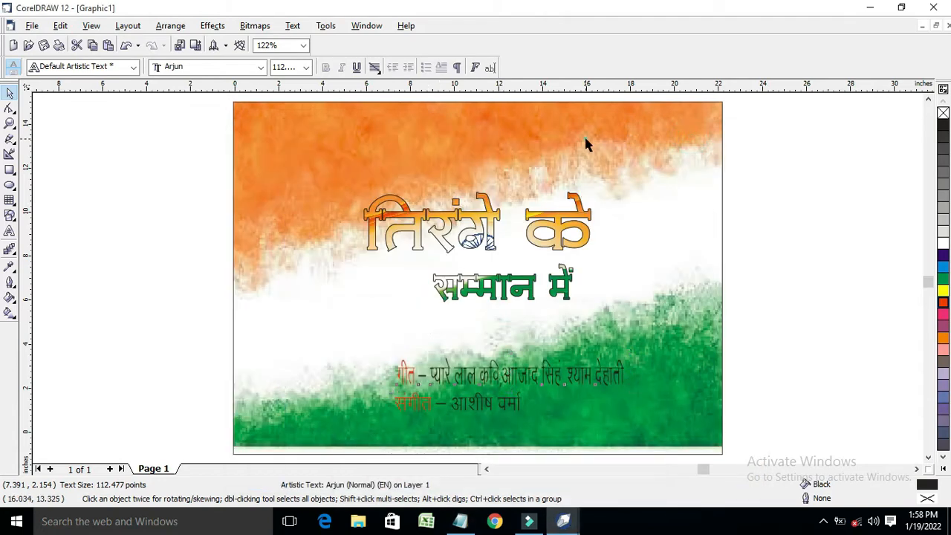
click(102, 229)
Paste स्वर – खेसारी लाल यादव as new text and colour स्वर red
click(8, 232)
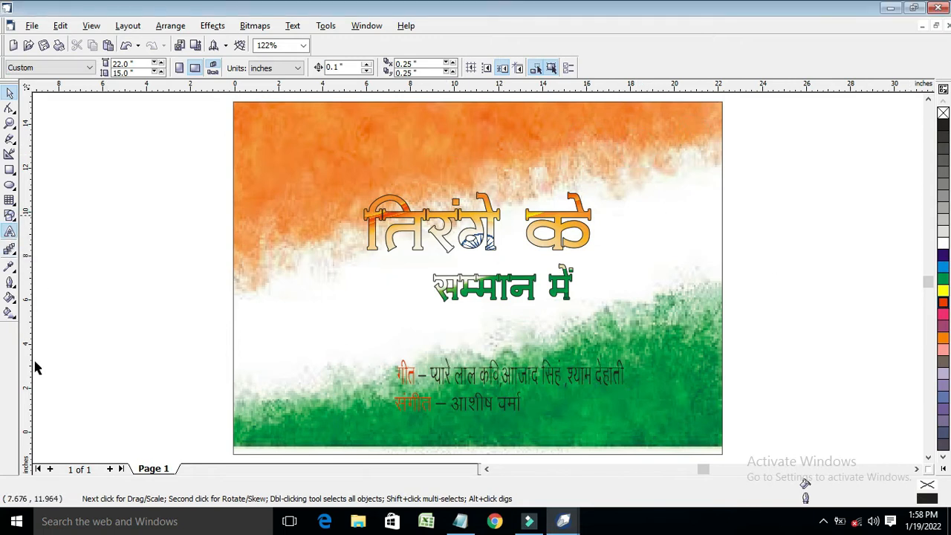
click(9, 232)
click(544, 141)
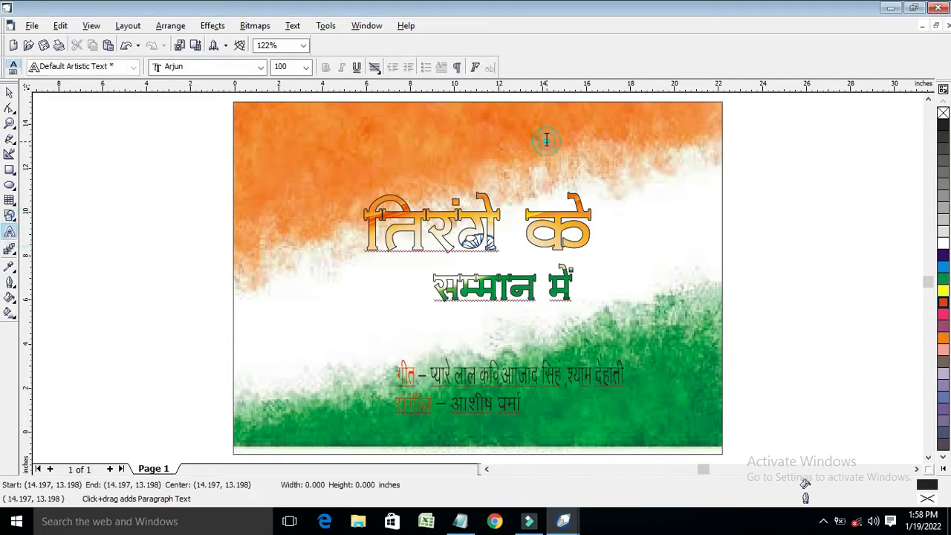
key(ctrl+v)
double_click(574, 131)
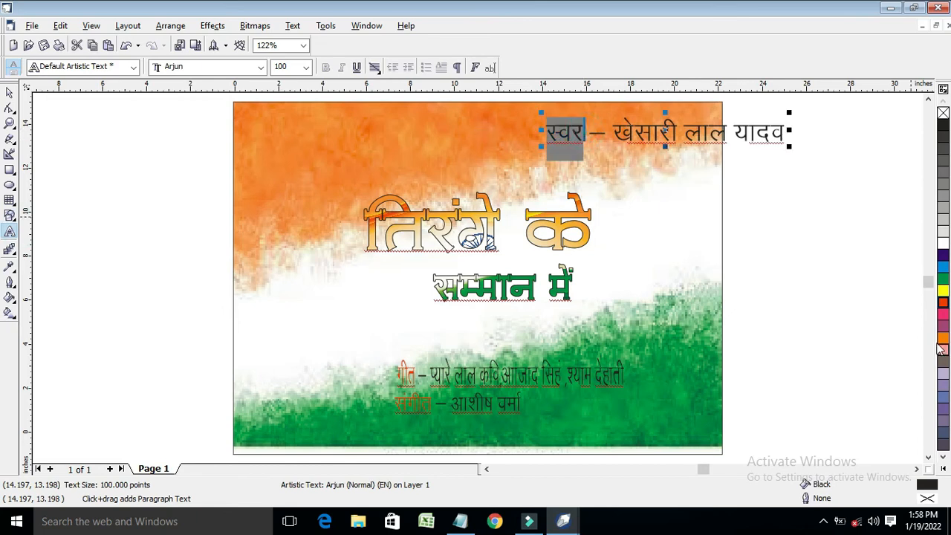
click(943, 303)
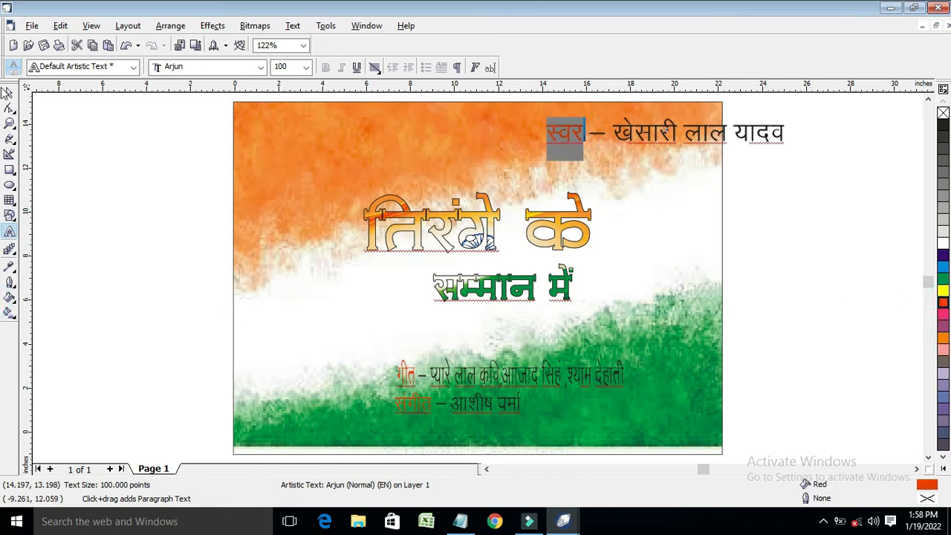
click(8, 92)
Place the singer credit below सम्मान में and realign the lyricist and music lines
drag(665, 132, 495, 336)
click(370, 381)
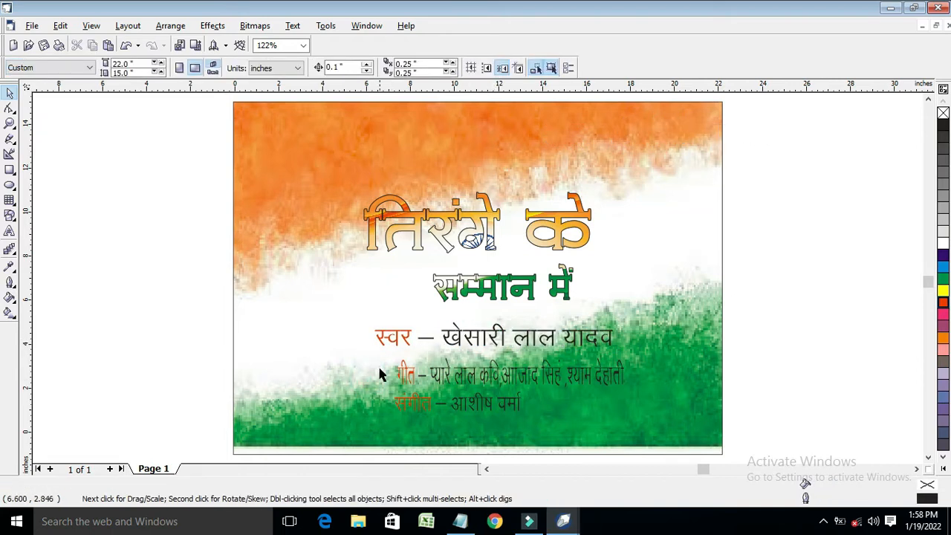
click(442, 410)
drag(493, 403, 511, 414)
click(507, 374)
drag(509, 372, 529, 377)
click(499, 339)
click(497, 380)
shift+click(478, 420)
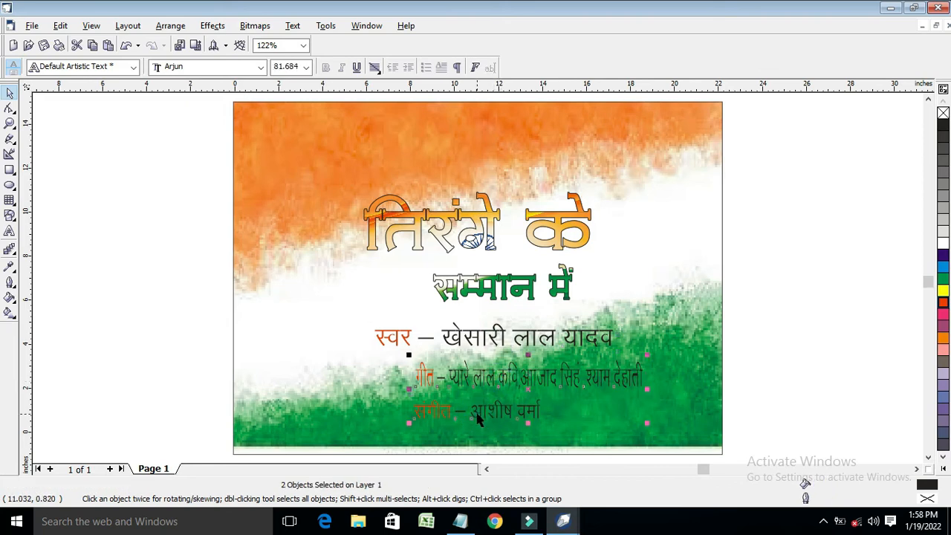
Zoom in on the credit lines and nudge the singer credit slightly right
click(10, 123)
drag(299, 310, 672, 451)
click(10, 92)
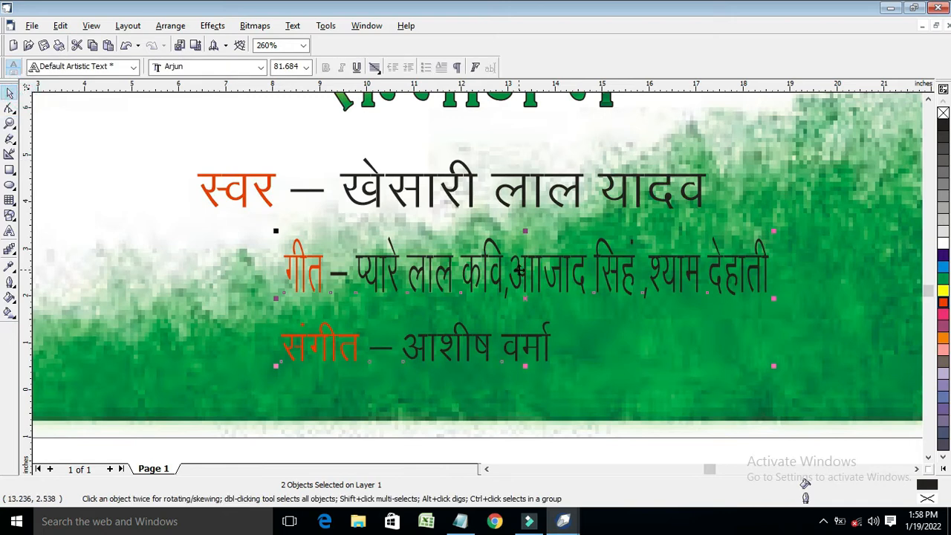
click(456, 193)
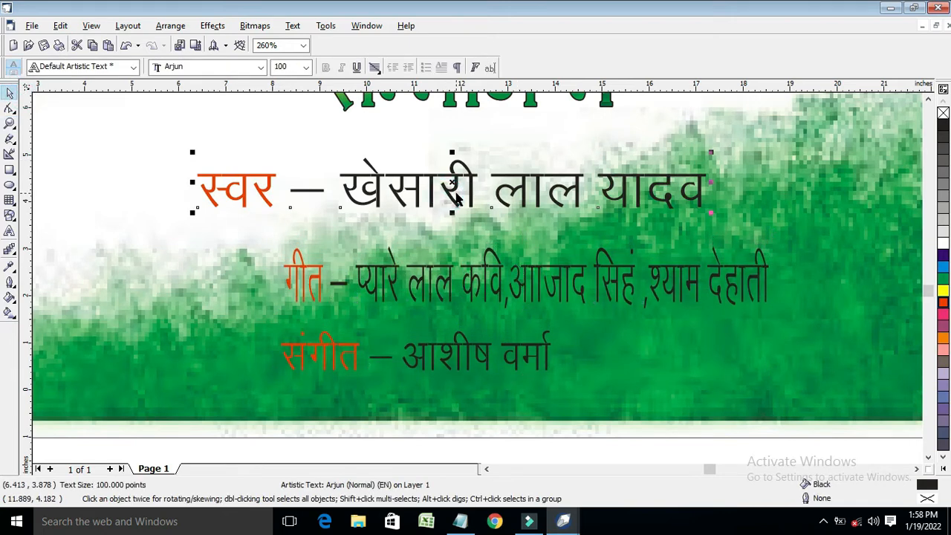
key(Right)
key(Right)
key(Right)
key(Right)
key(Right)
key(Right)
key(Right)
key(Right)
key(Right)
key(Right)
key(Right)
key(Right)
key(Right)
key(Right)
key(Right)
key(Right)
key(Right)
key(Right)
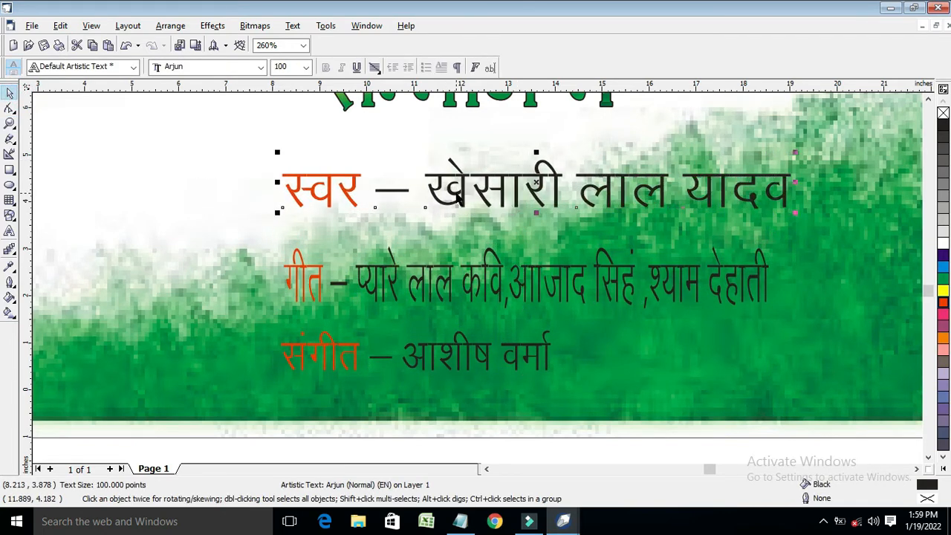
click(470, 281)
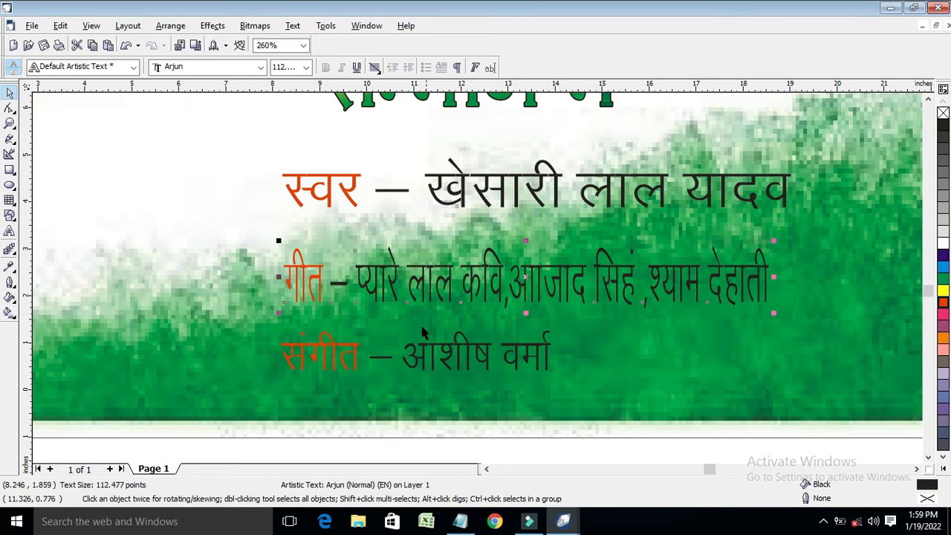
Give the lyricist line a white 2.0 pt rounded outline behind the fill
key(F12)
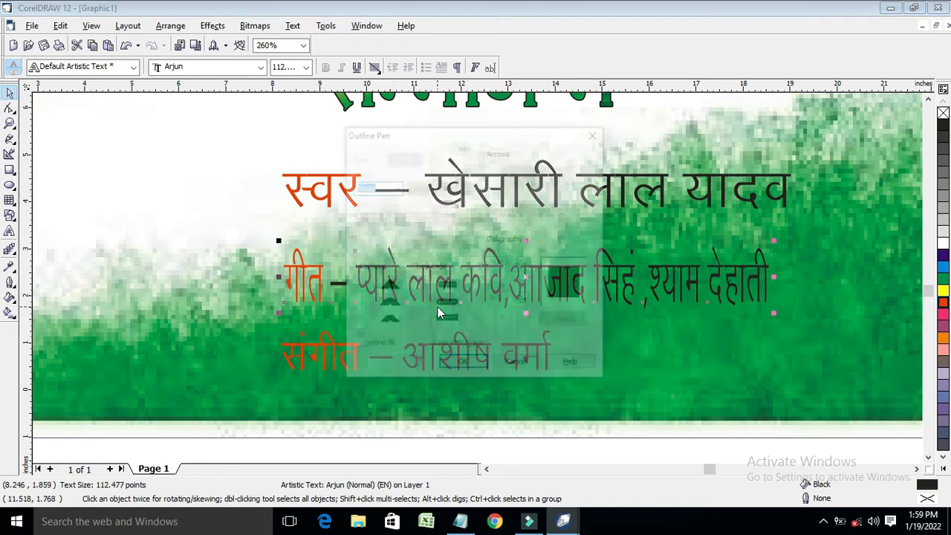
click(394, 187)
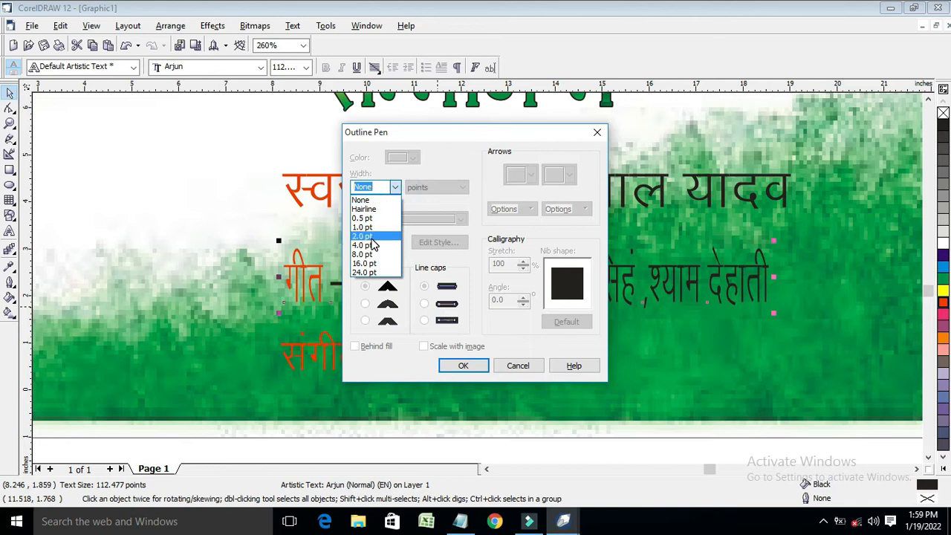
click(371, 226)
click(405, 157)
click(436, 185)
click(365, 303)
click(354, 346)
click(464, 366)
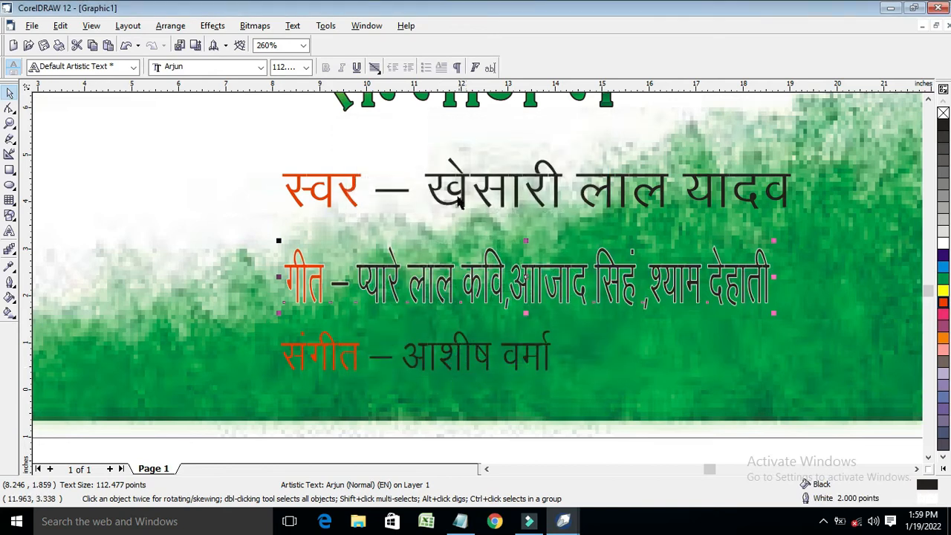
Thicken the lyricist line's outline to 4.0 pt, then to 8.0 pt
key(F12)
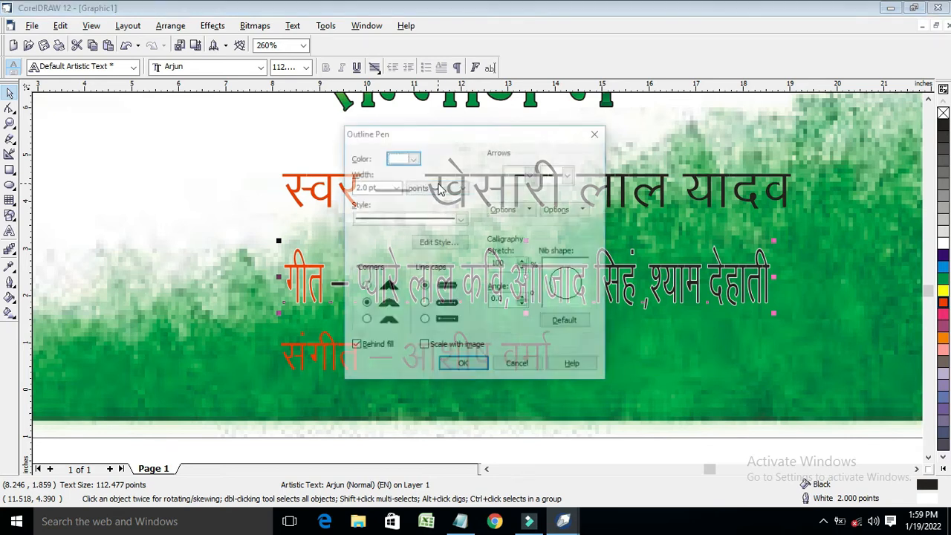
click(395, 188)
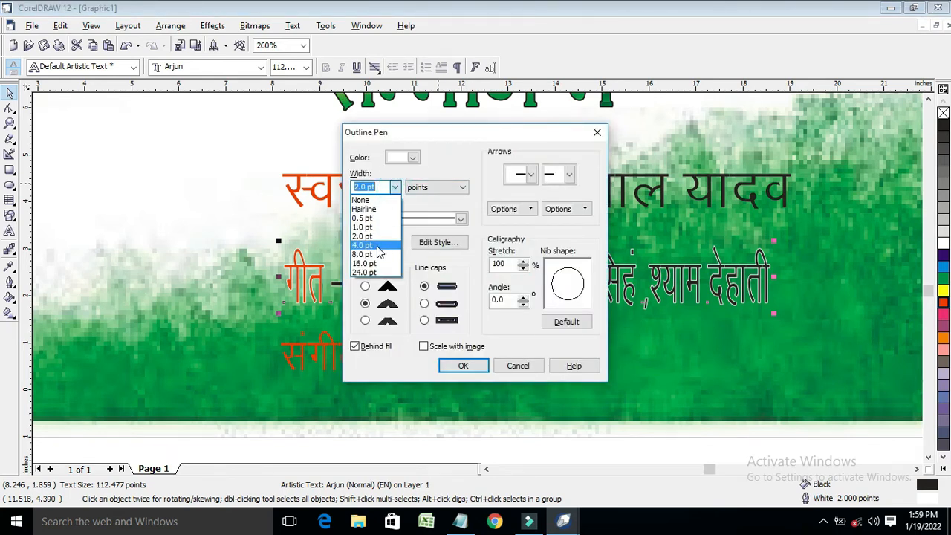
click(377, 246)
click(463, 367)
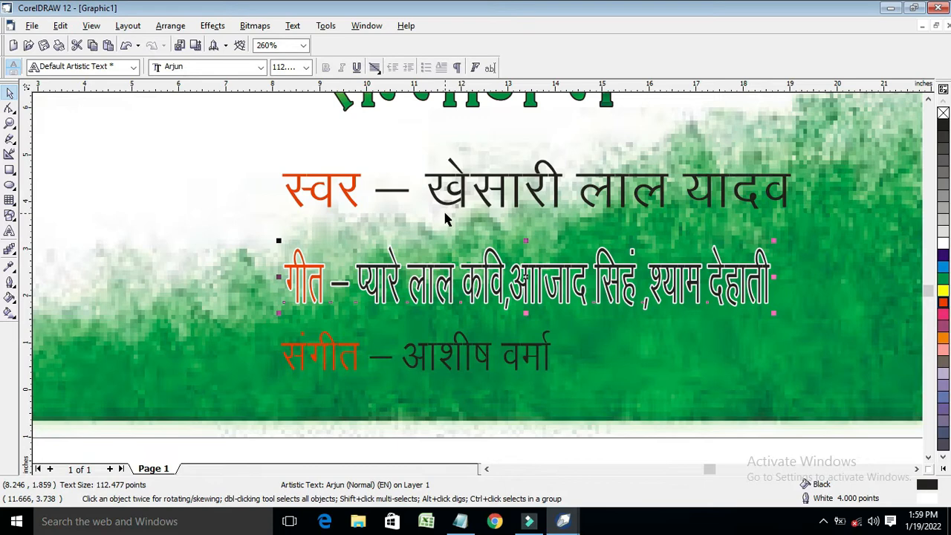
scroll(490, 215, down, 2)
scroll(488, 217, up, 4)
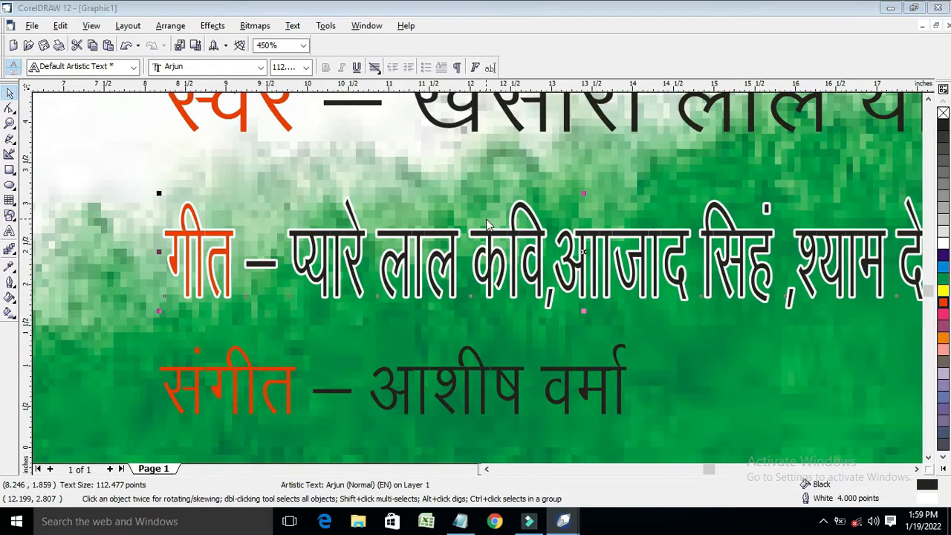
key(F12)
click(395, 188)
click(364, 260)
click(462, 365)
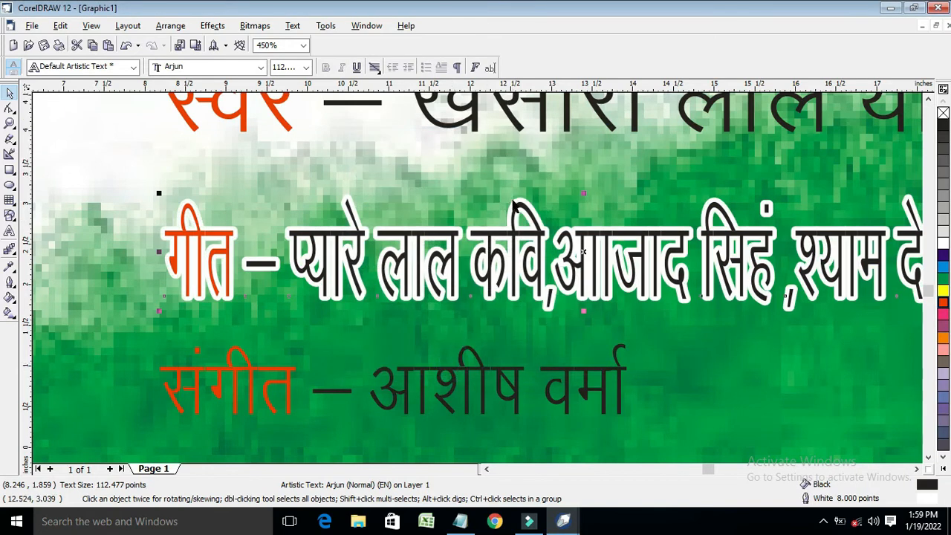
Give the music credit line a white 8.0 pt rounded outline behind the fill
scroll(512, 204, down, 1)
click(488, 371)
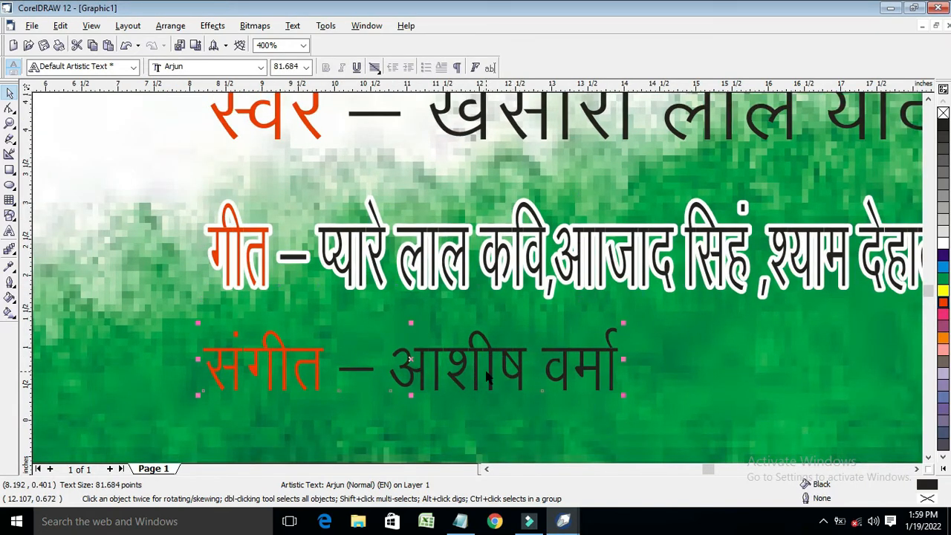
key(F12)
click(396, 188)
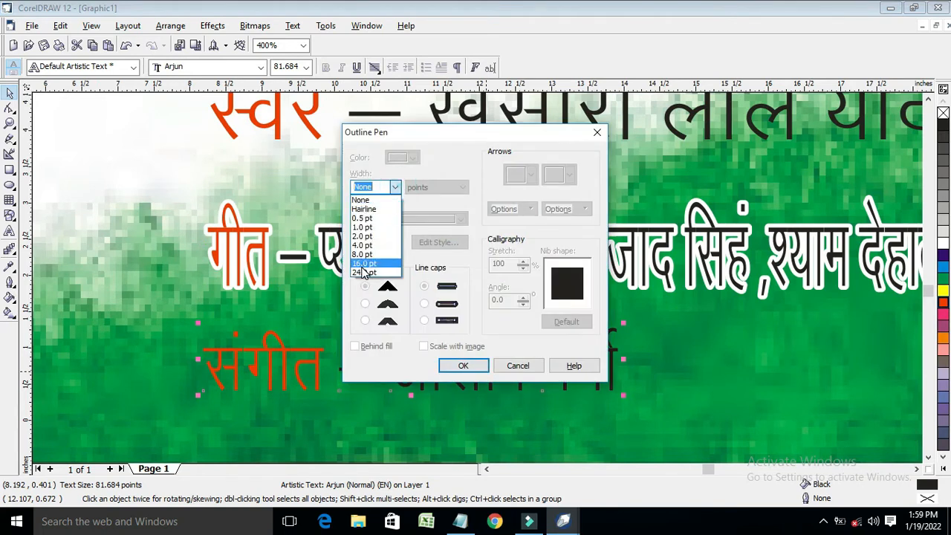
click(365, 262)
click(405, 157)
click(436, 184)
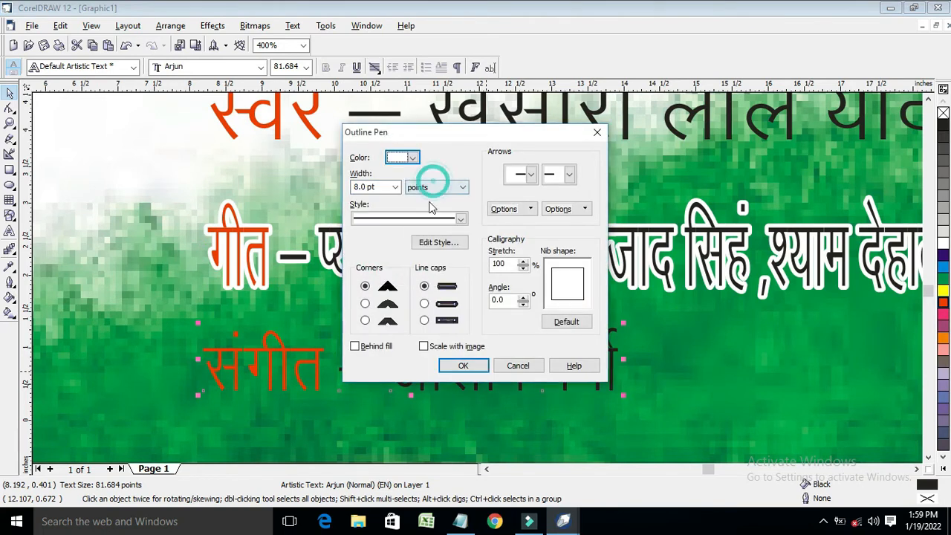
click(365, 303)
click(355, 346)
click(465, 366)
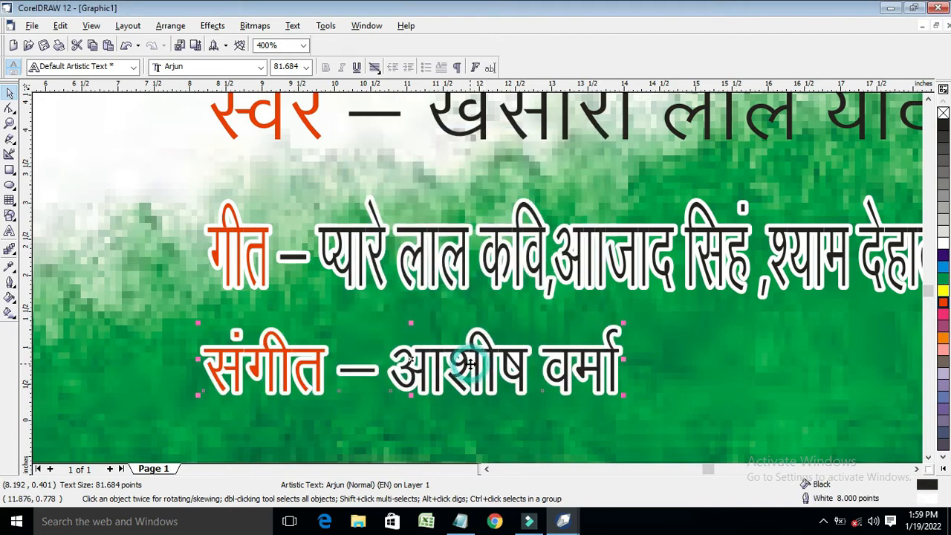
scroll(468, 365, down, 4)
Widen the स्वर line slightly and give it a white 16.0 pt rounded outline behind the fill
click(479, 308)
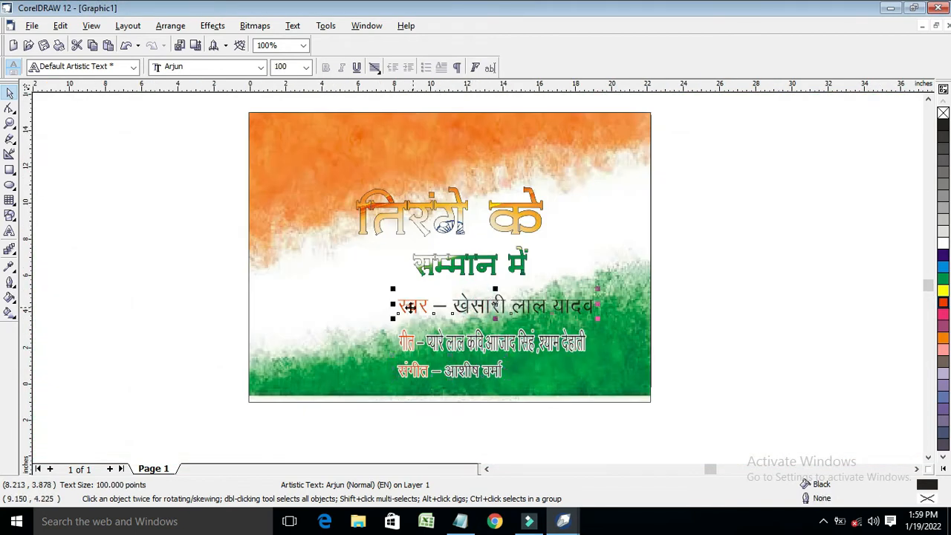
drag(393, 305, 388, 305)
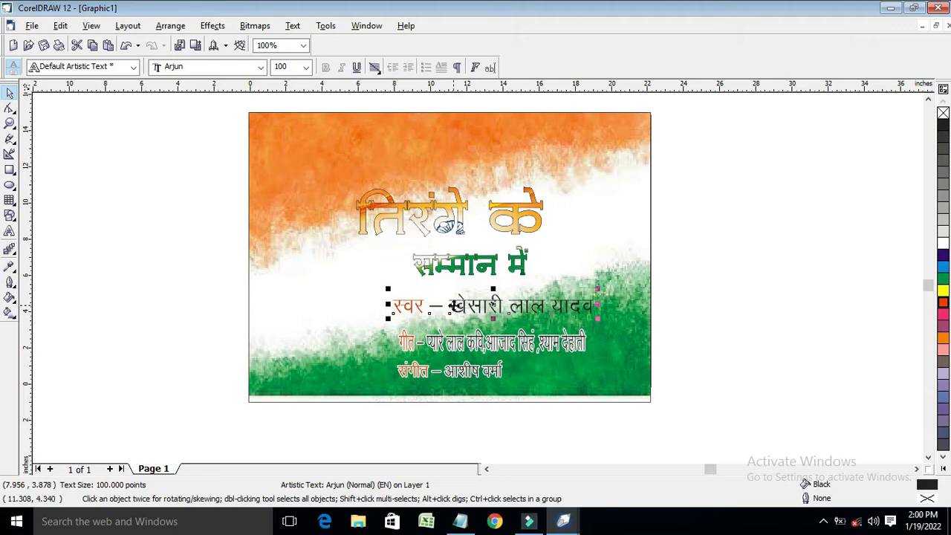
key(F12)
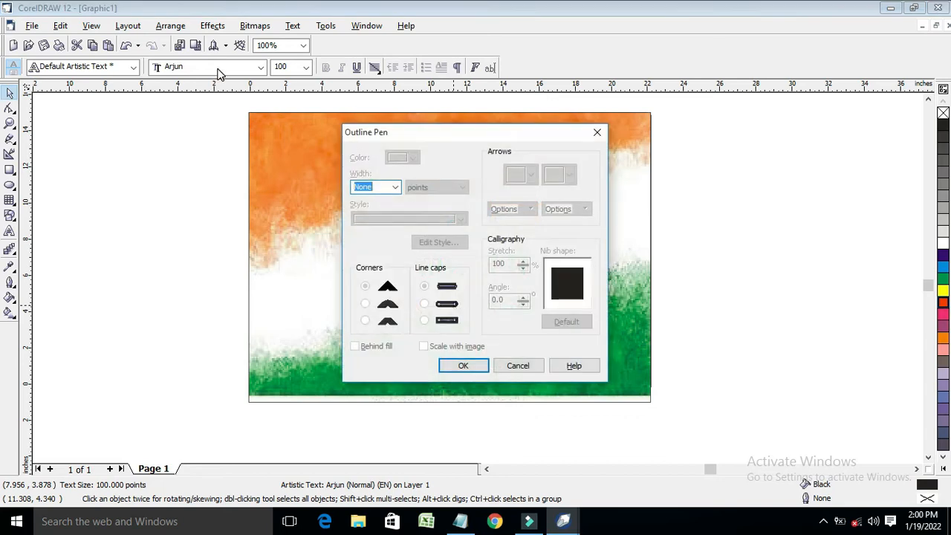
click(394, 188)
click(379, 269)
click(413, 158)
click(437, 185)
click(365, 303)
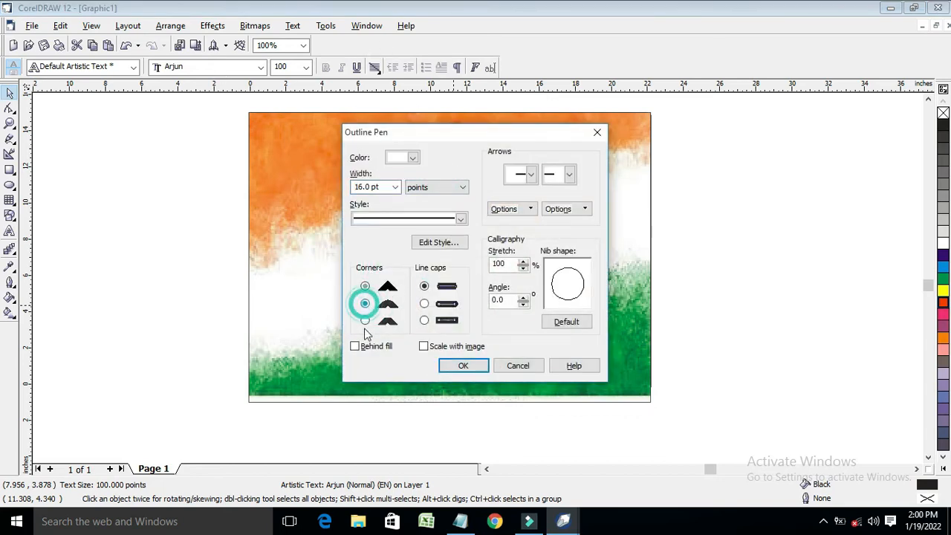
click(355, 346)
click(463, 365)
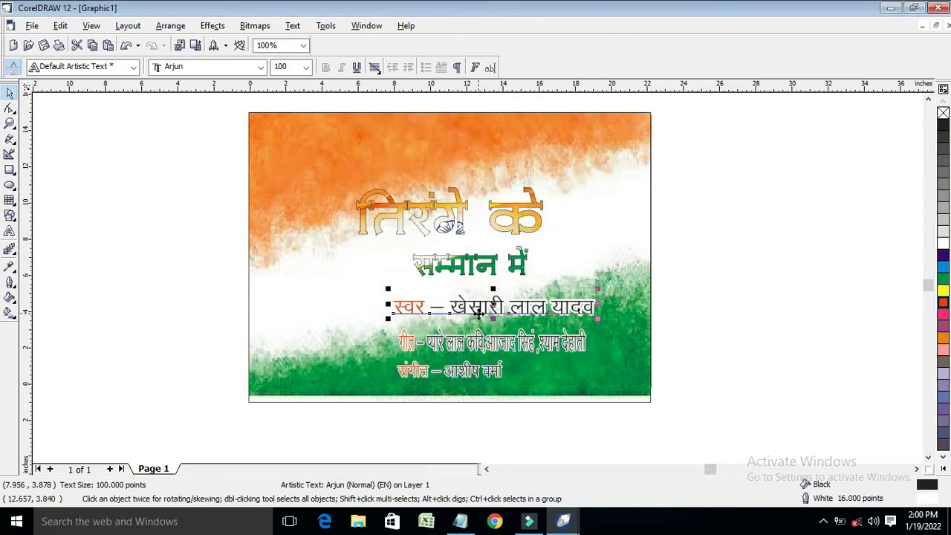
scroll(479, 332, down, 1)
Nudge all three credit lines left together and raise the तिरंगे के title slightly
click(448, 349)
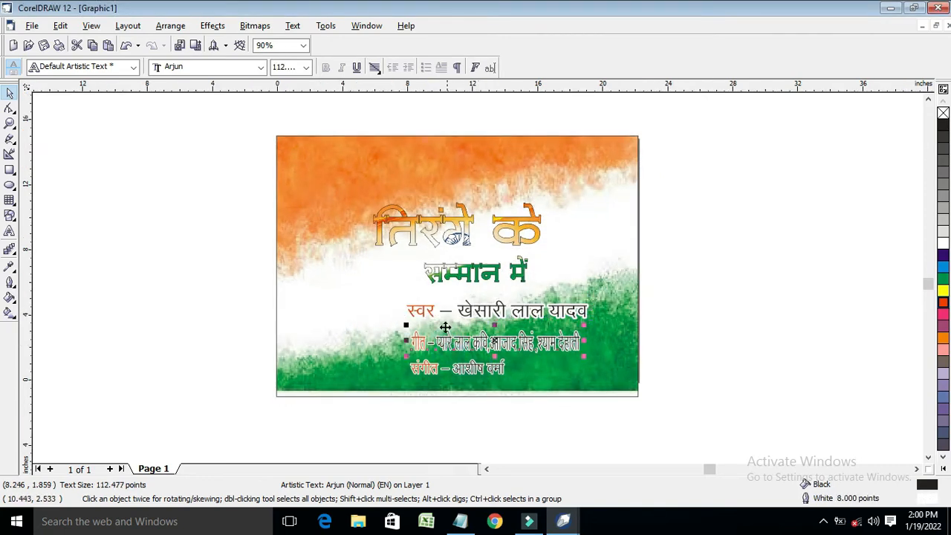
drag(369, 297, 589, 399)
key(Left)
key(Left)
key(Left)
key(Left)
key(Left)
key(Left)
key(Left)
key(Left)
key(Left)
key(Left)
key(Left)
key(Left)
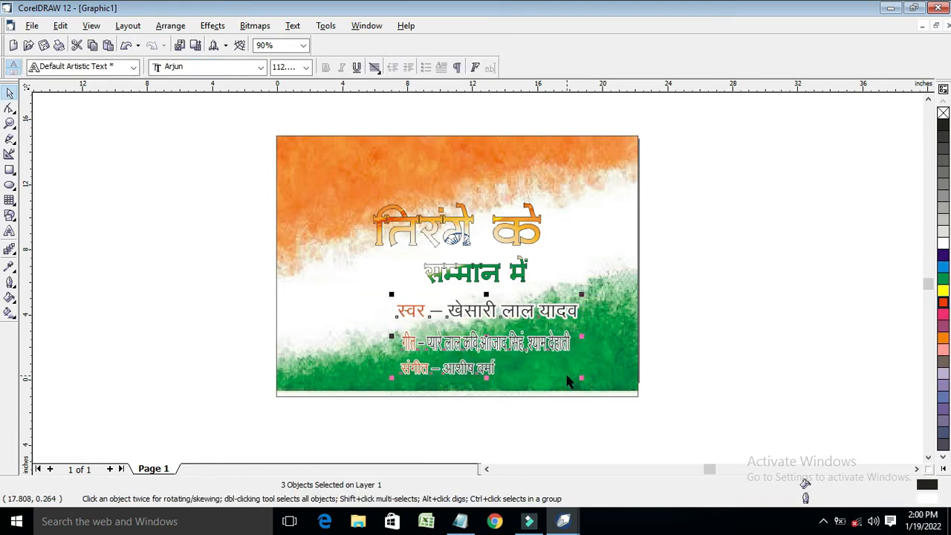
click(459, 227)
key(Up)
key(Up)
key(Up)
key(Up)
key(Up)
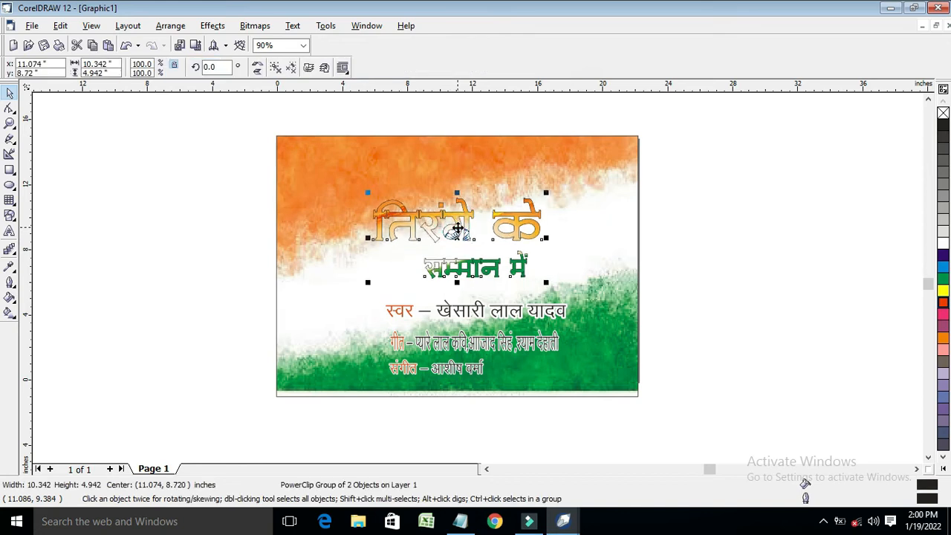
key(Escape)
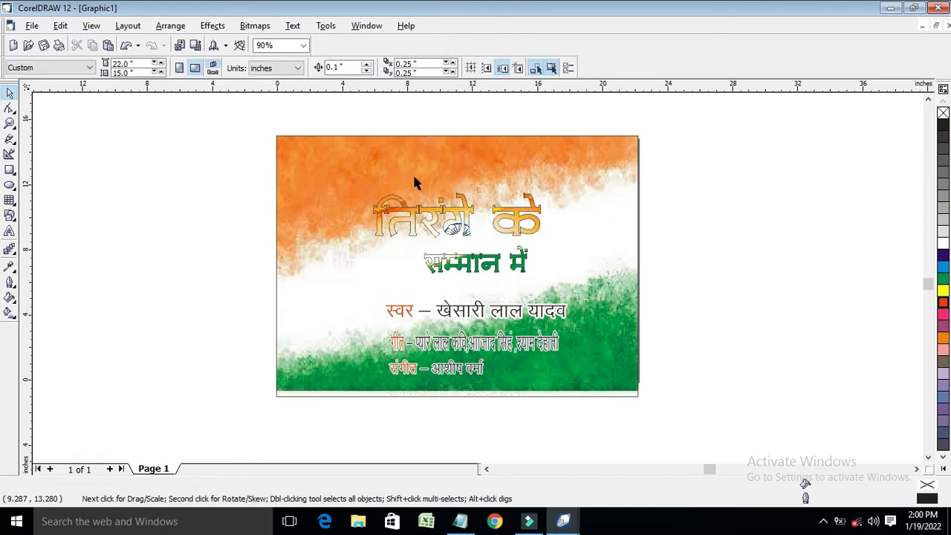
Draw a long 10.747 × 1.284 inch bar across the top of the orange band
click(10, 171)
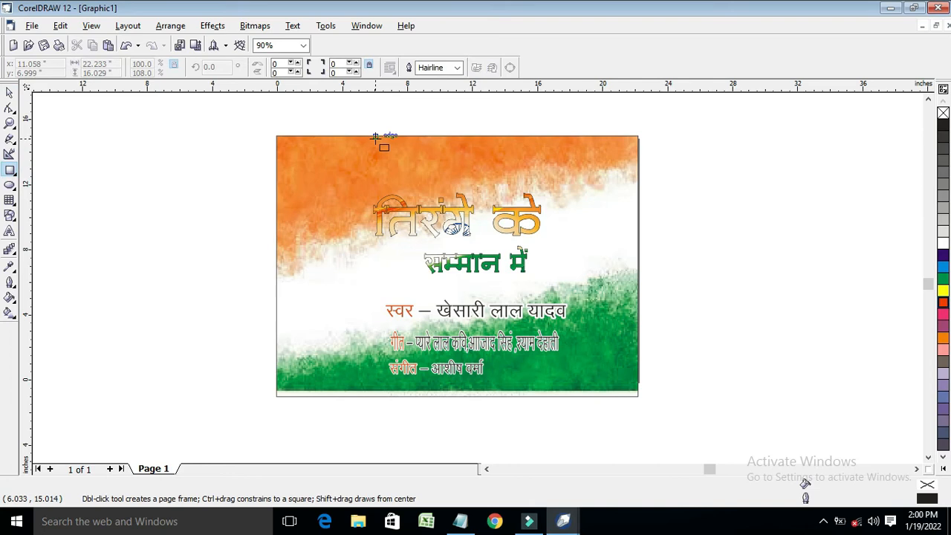
drag(366, 146, 542, 165)
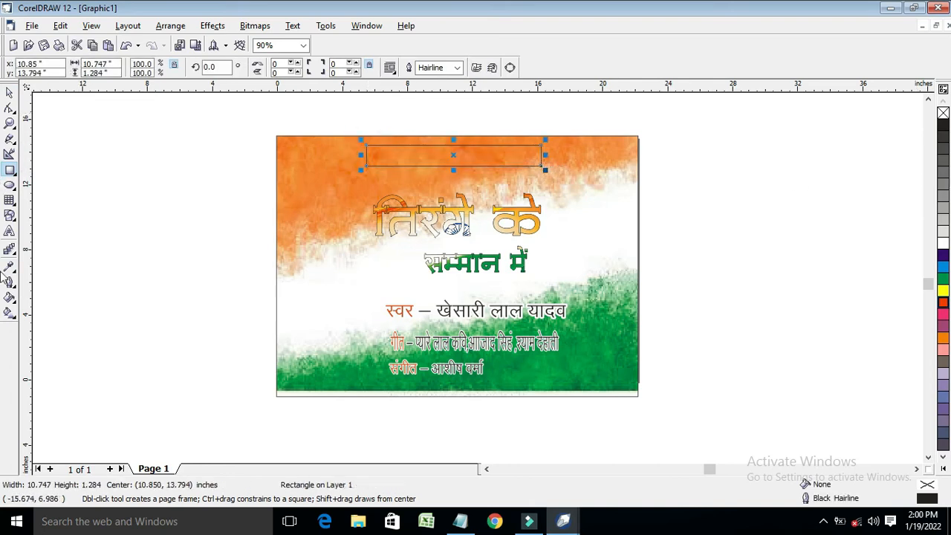
click(10, 92)
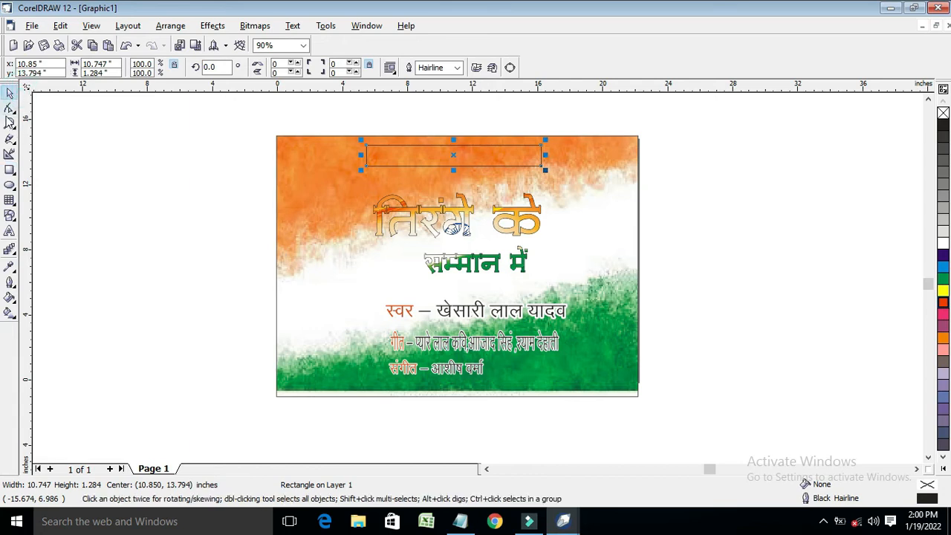
click(10, 122)
drag(317, 115, 616, 204)
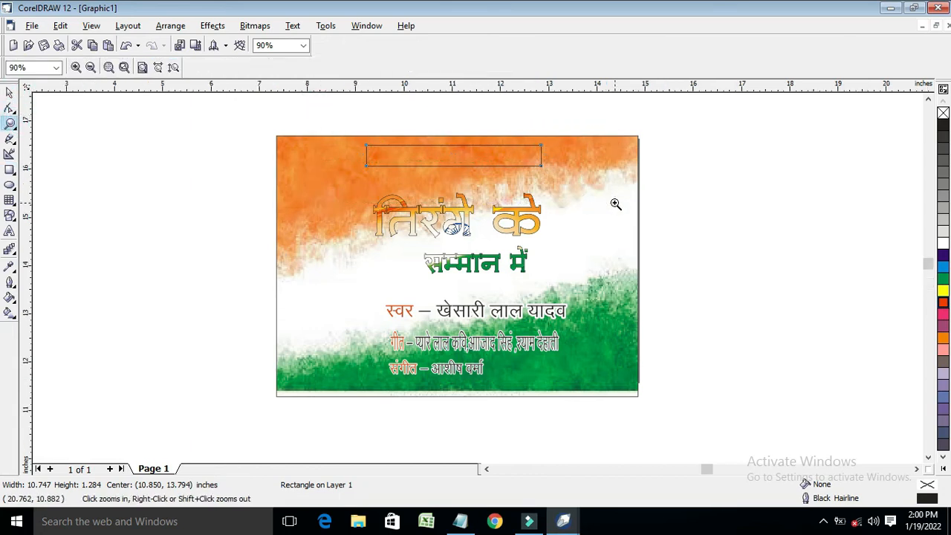
click(9, 92)
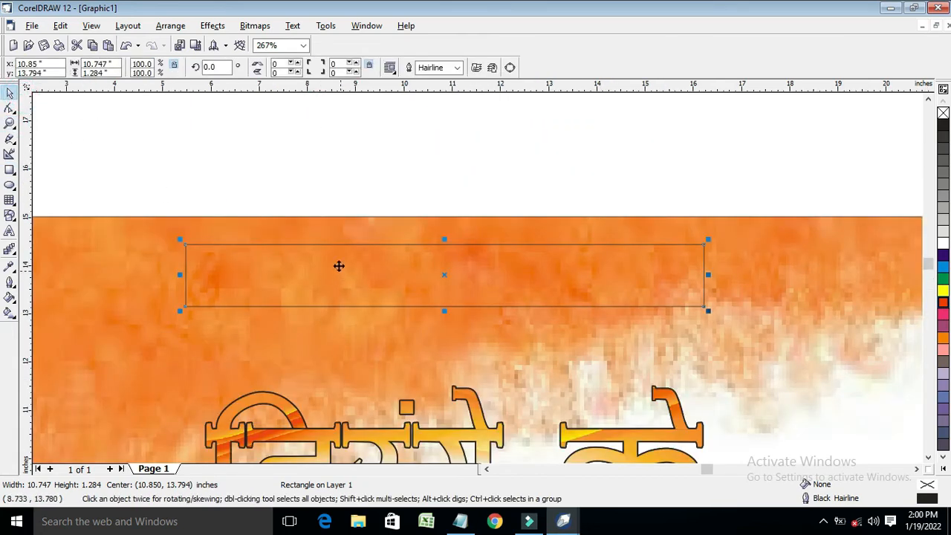
Round all four corners of the bar to 53 with the Shape tool
click(10, 109)
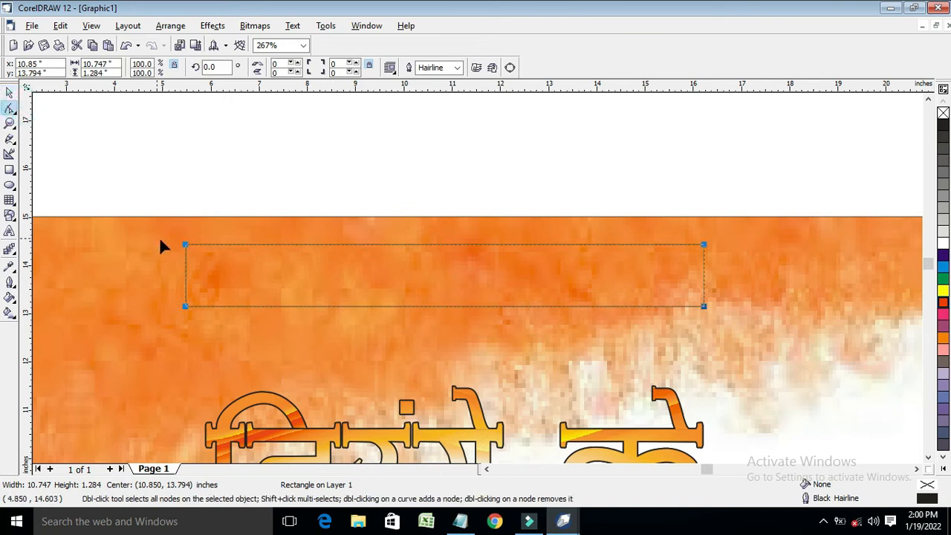
drag(190, 245, 200, 244)
click(9, 92)
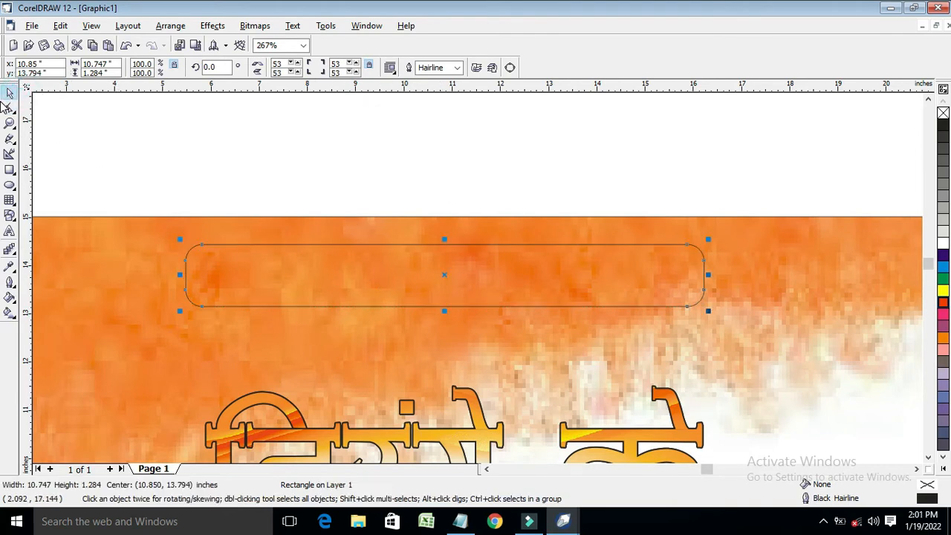
click(10, 231)
click(260, 67)
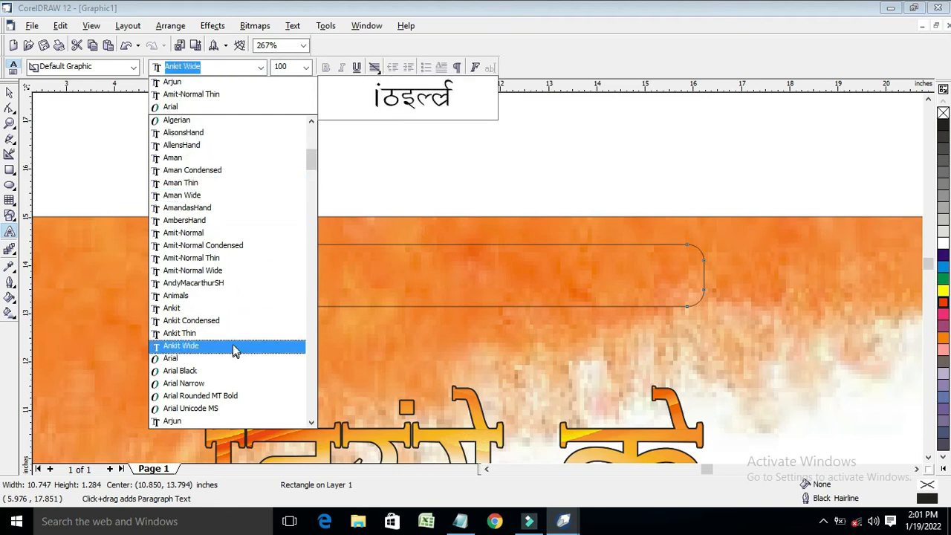
Set Castellar as the default font and type KHESARI ENTERMENT above the page
scroll(223, 289, down, 4)
drag(315, 166, 310, 196)
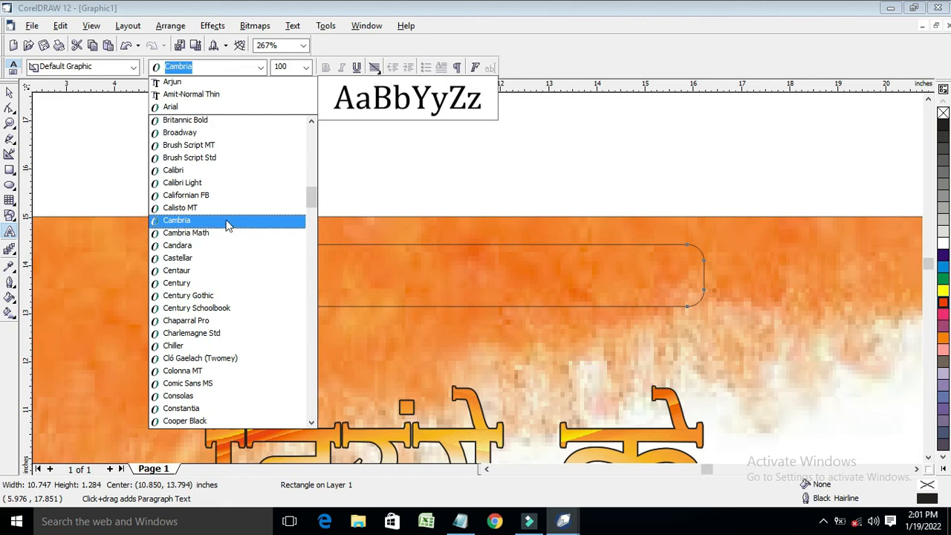
click(234, 260)
click(454, 320)
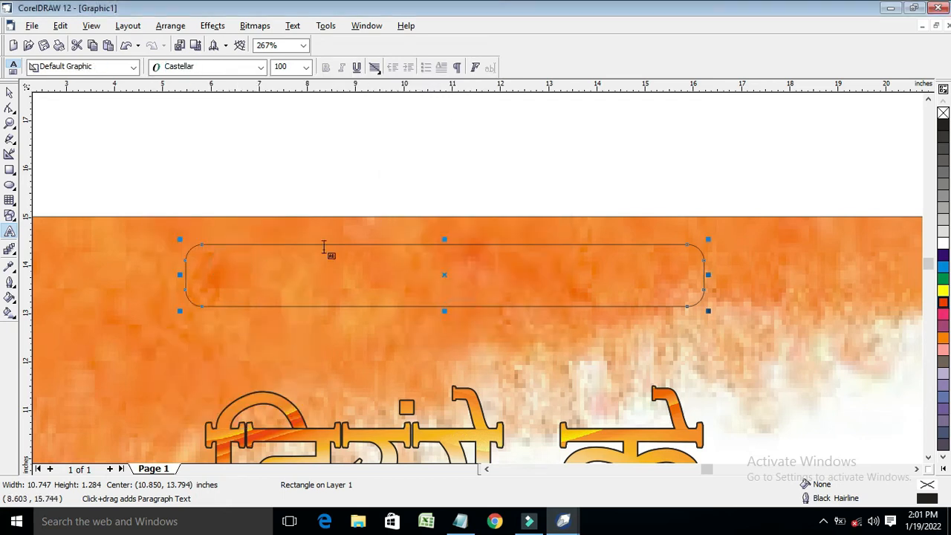
click(315, 174)
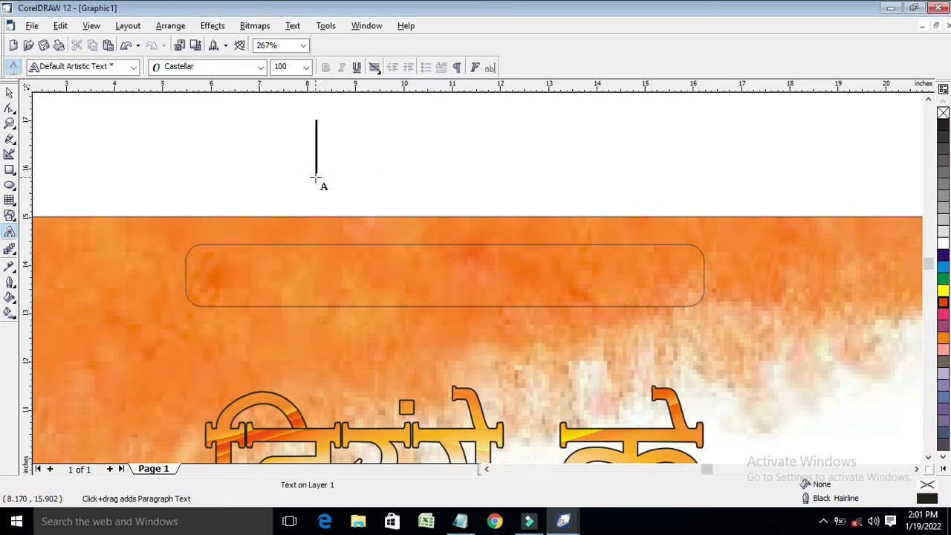
text(KHES)
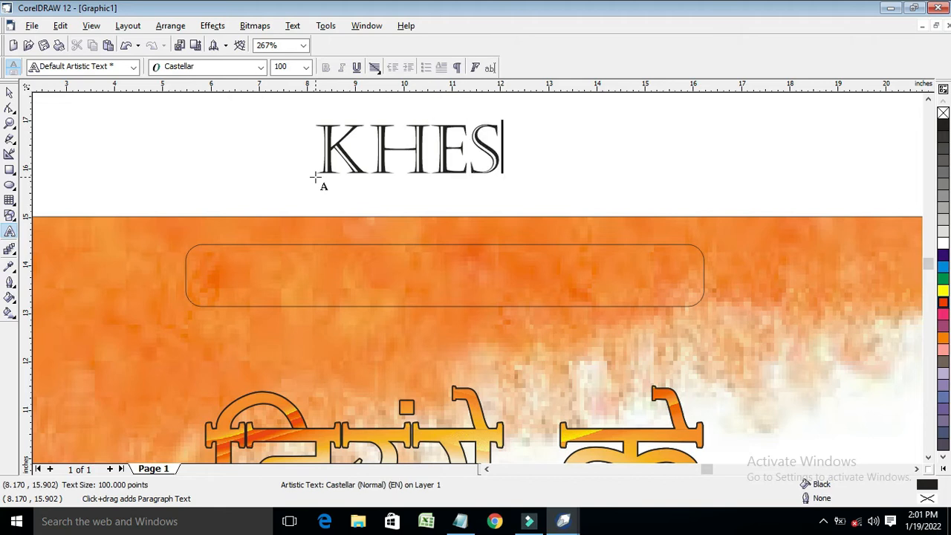
text(ARI E)
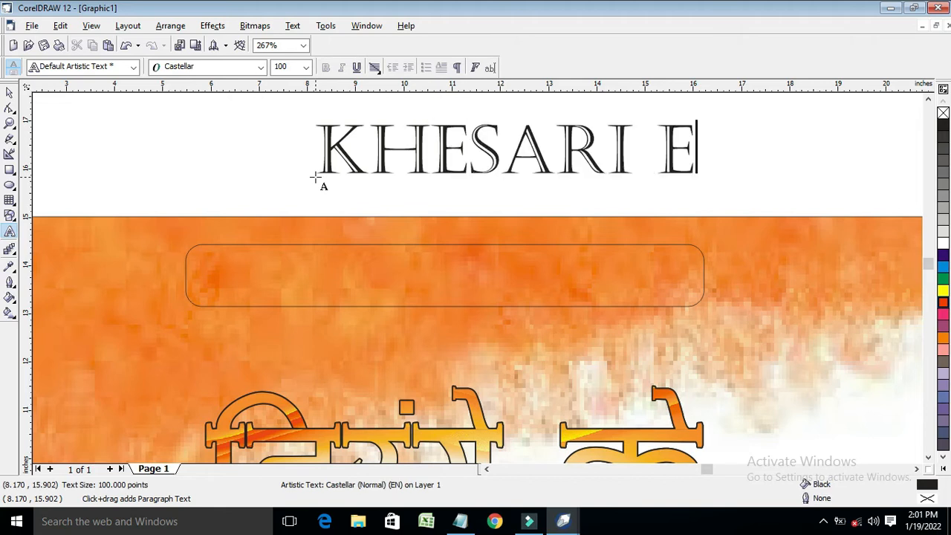
text(NTERMENT)
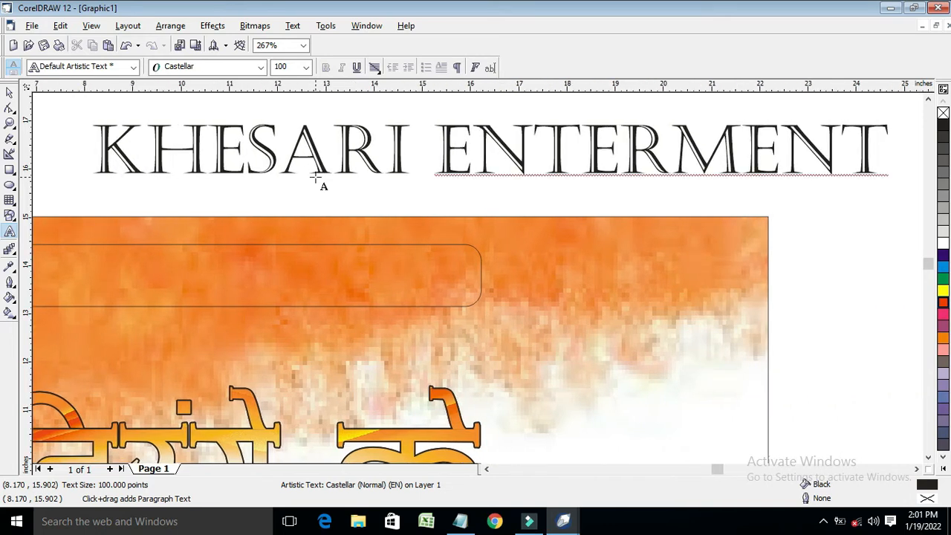
Add the word PRESENT in Castellar to the right of the page
click(821, 272)
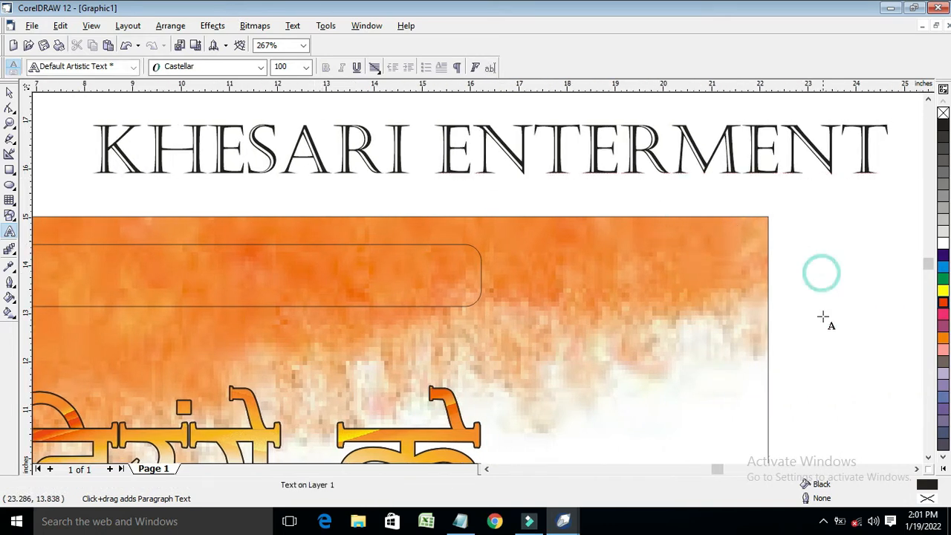
key(BackSpace)
key(BackSpace)
text(PRESENT)
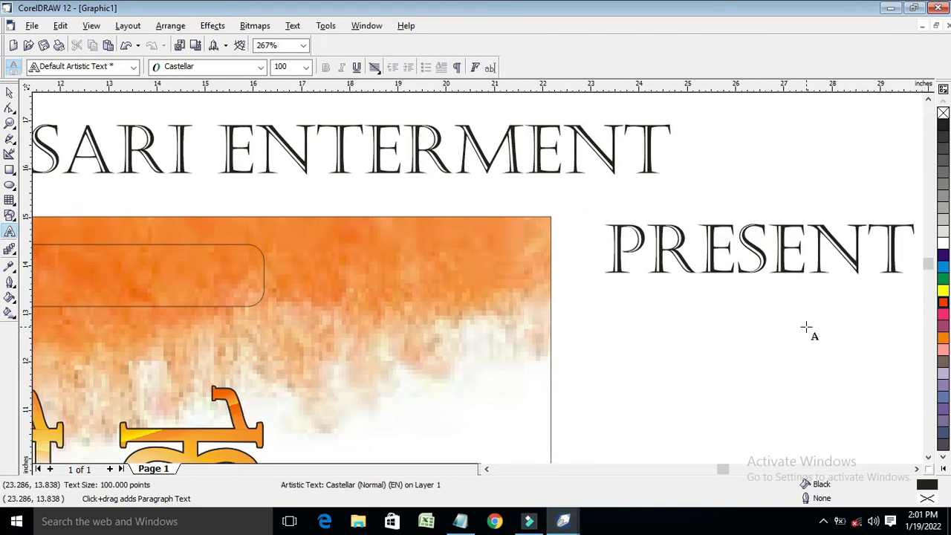
click(9, 92)
scroll(174, 181, down, 3)
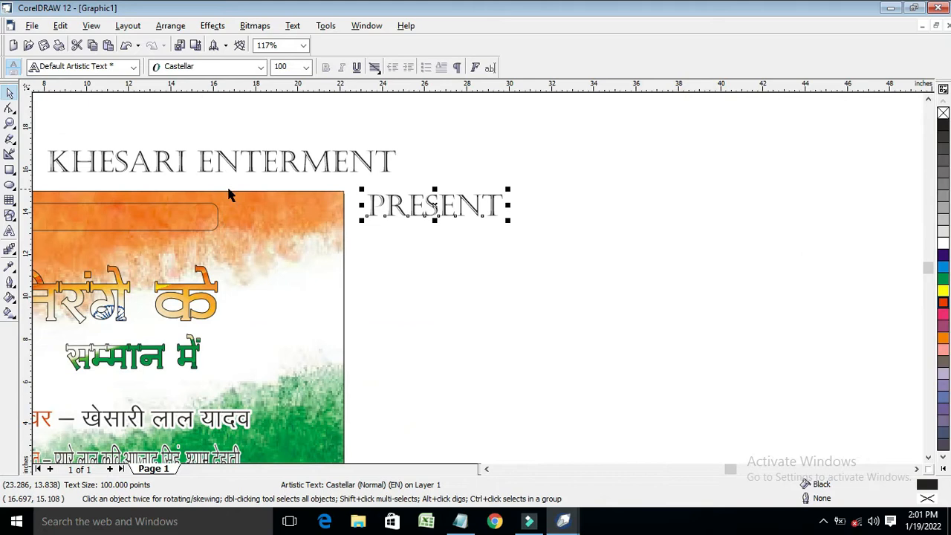
Fill the rounded top bar red and adjust it to 0.642 inch tall
click(487, 469)
click(488, 470)
click(525, 159)
click(503, 229)
click(943, 301)
key(Up)
key(Up)
key(Up)
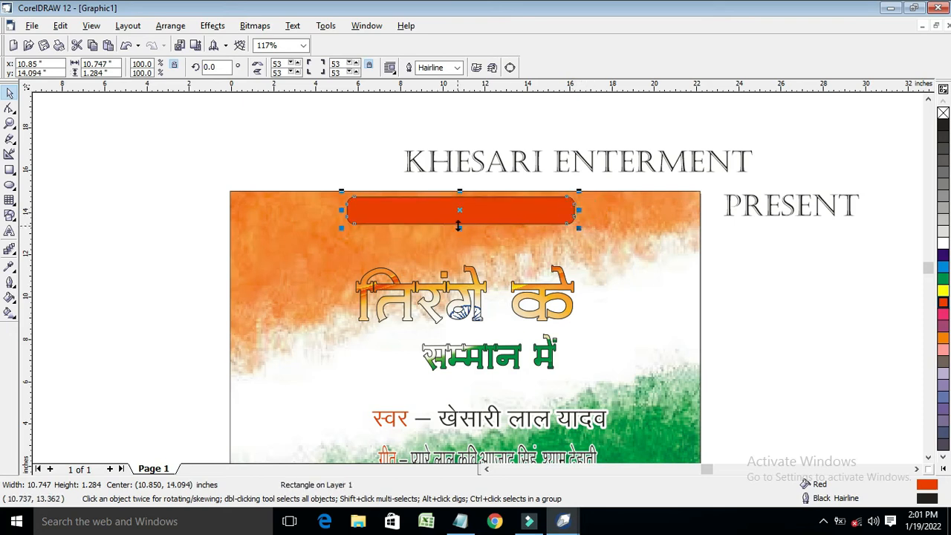
mouse_move(458, 231)
mouse_down()
mouse_move(460, 211)
mouse_move(460, 224)
mouse_up()
click(524, 162)
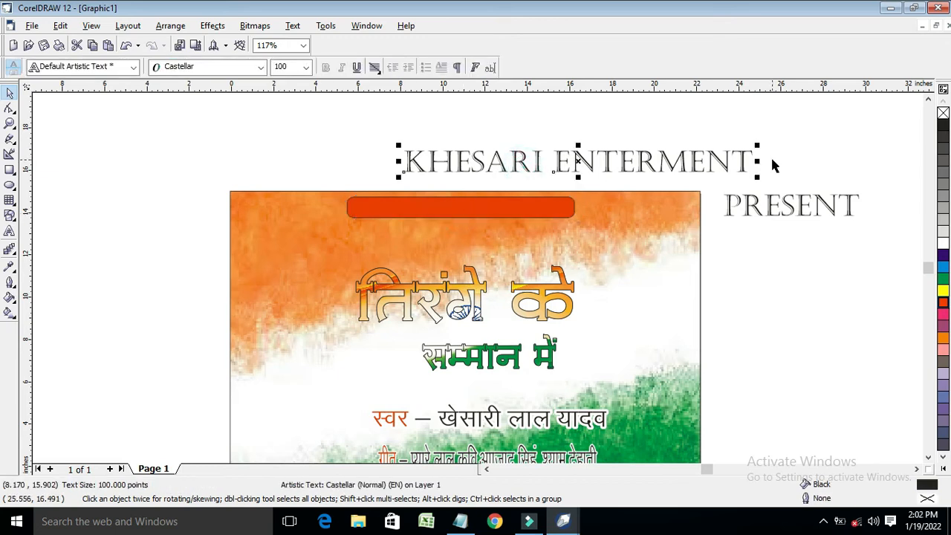
Squeeze KHESARI ENTERMENT down to 50 pt and fit it onto the red bar's left part
drag(755, 161, 616, 162)
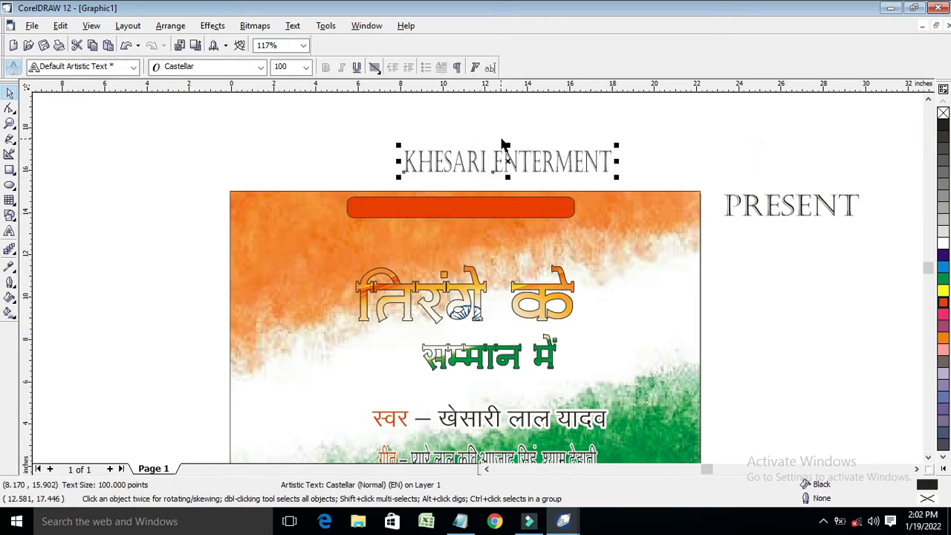
drag(508, 146, 466, 209)
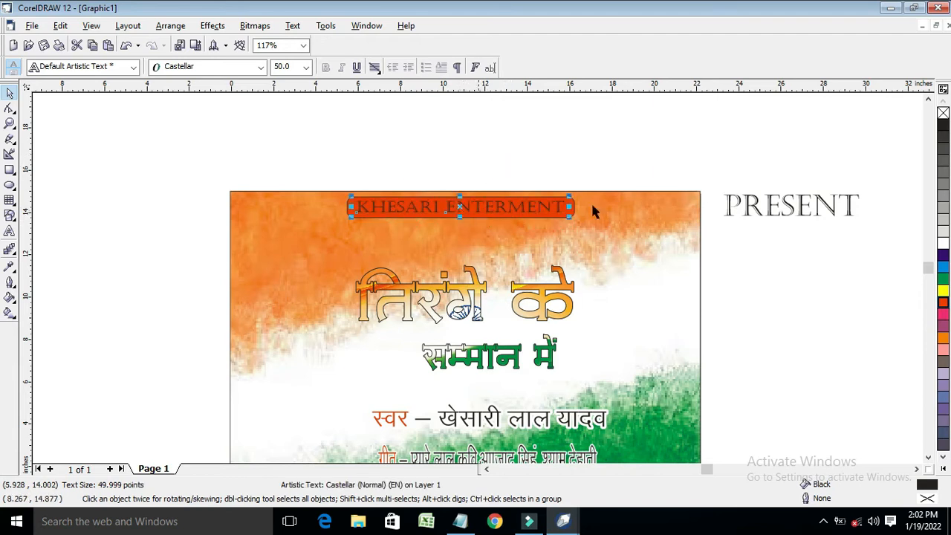
drag(568, 207, 491, 207)
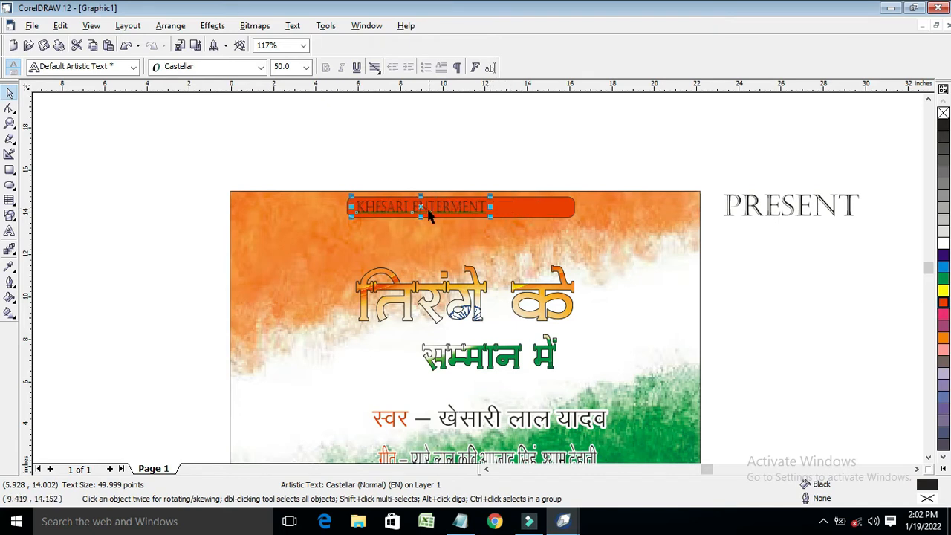
click(758, 199)
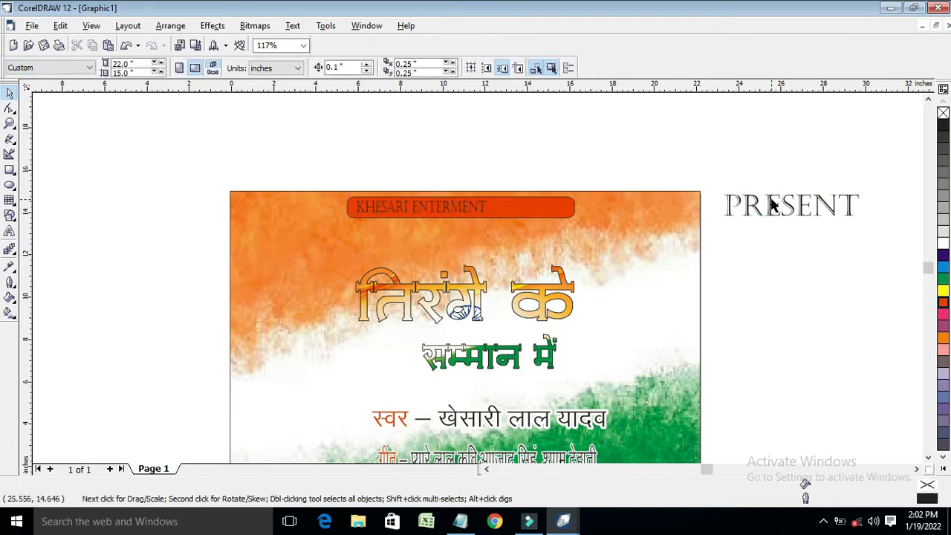
Shrink PRESENT and place it on the red banner level with KHESARI ENTERMENT
click(771, 206)
drag(864, 204, 525, 214)
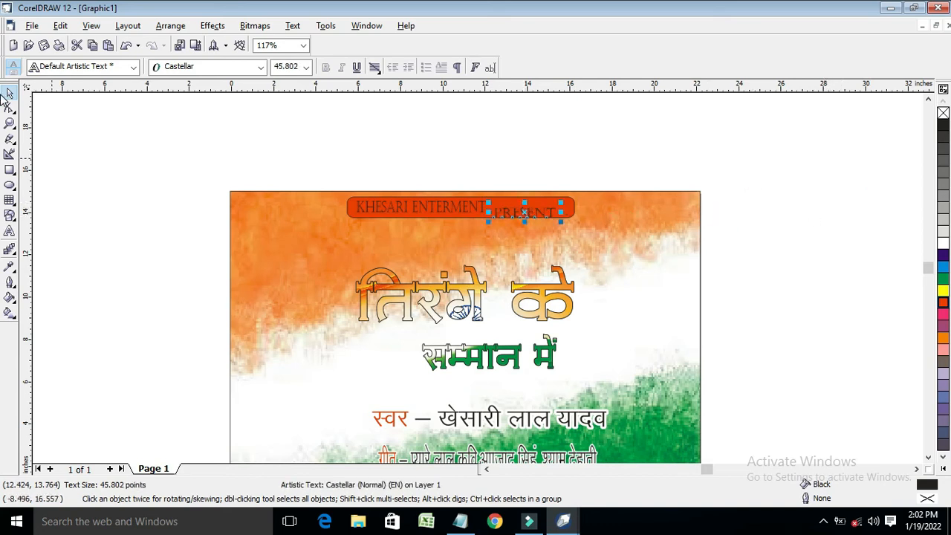
click(10, 123)
drag(592, 237, 592, 238)
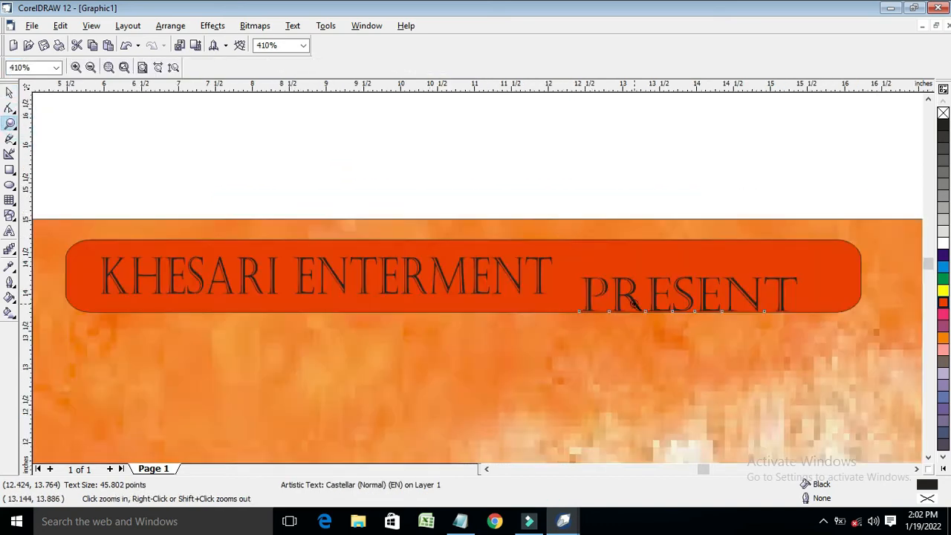
click(10, 92)
click(633, 295)
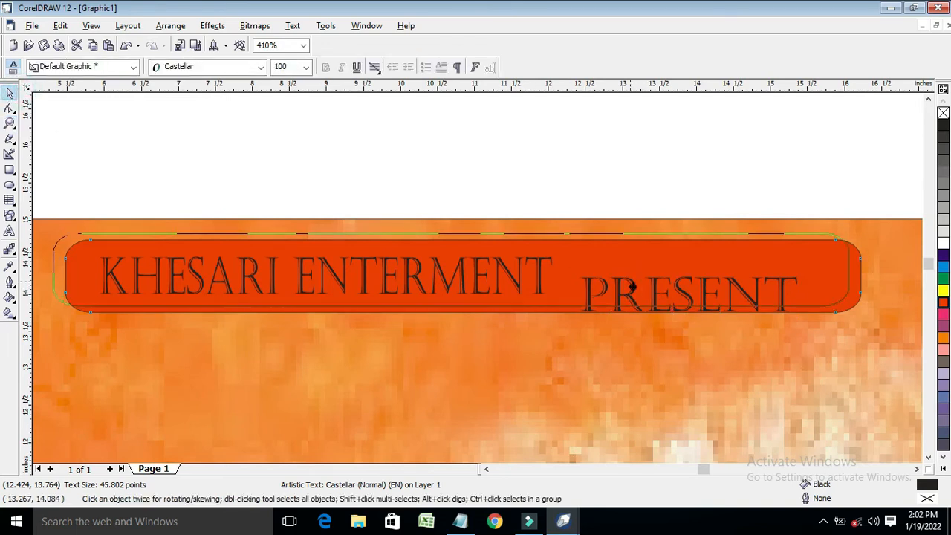
drag(633, 296, 644, 296)
click(684, 293)
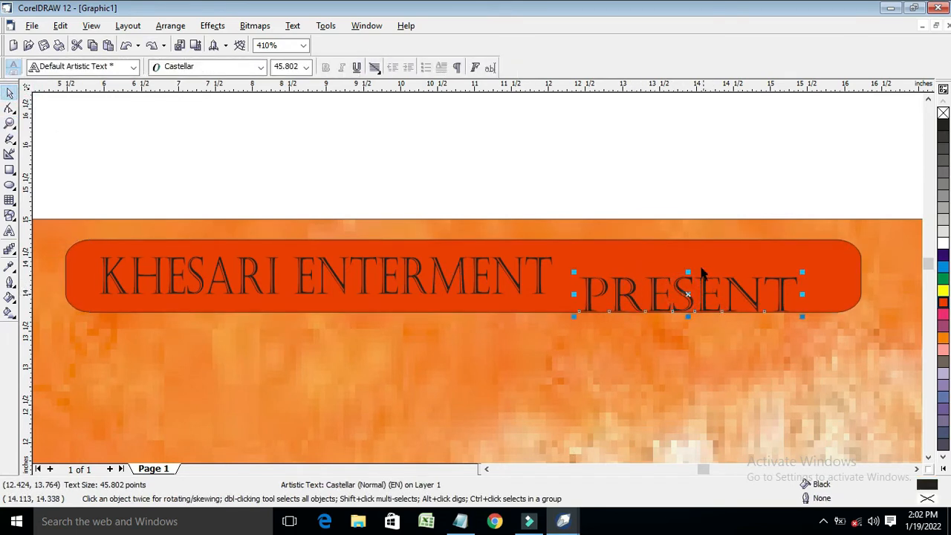
drag(689, 272, 691, 277)
drag(802, 298, 782, 297)
drag(680, 297, 677, 276)
Reduce PRESENT to about 35 pt and colour both PRESENT and KHESARI ENTERMENT yellow
click(945, 470)
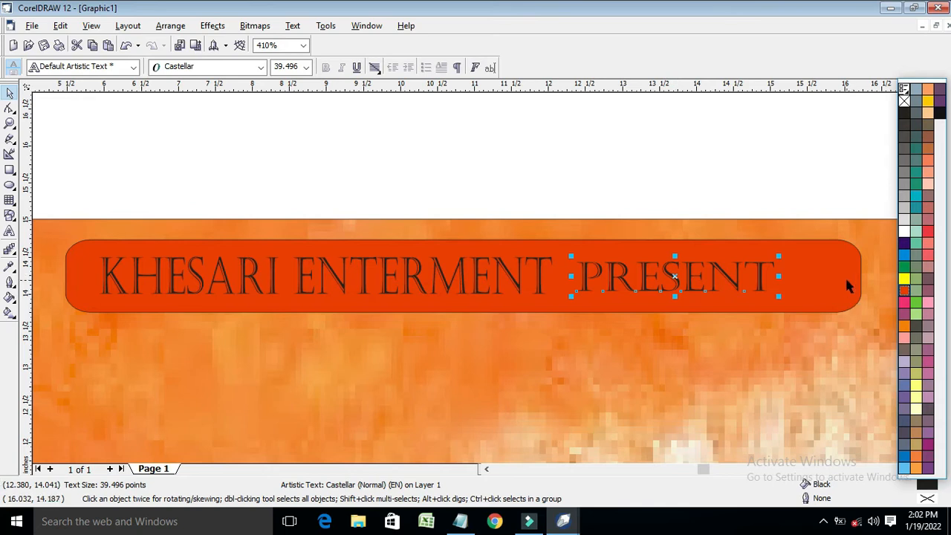
click(676, 256)
drag(674, 256, 674, 261)
click(943, 291)
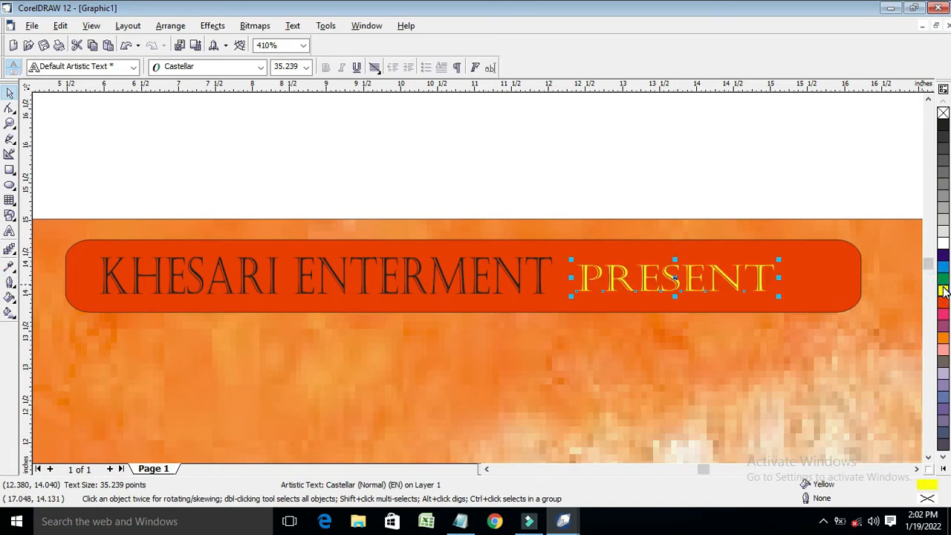
click(496, 272)
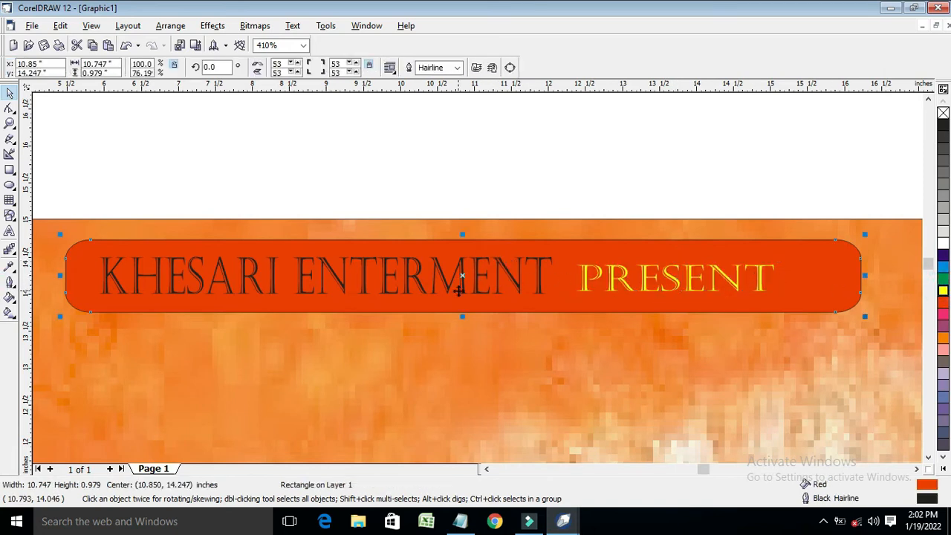
click(418, 287)
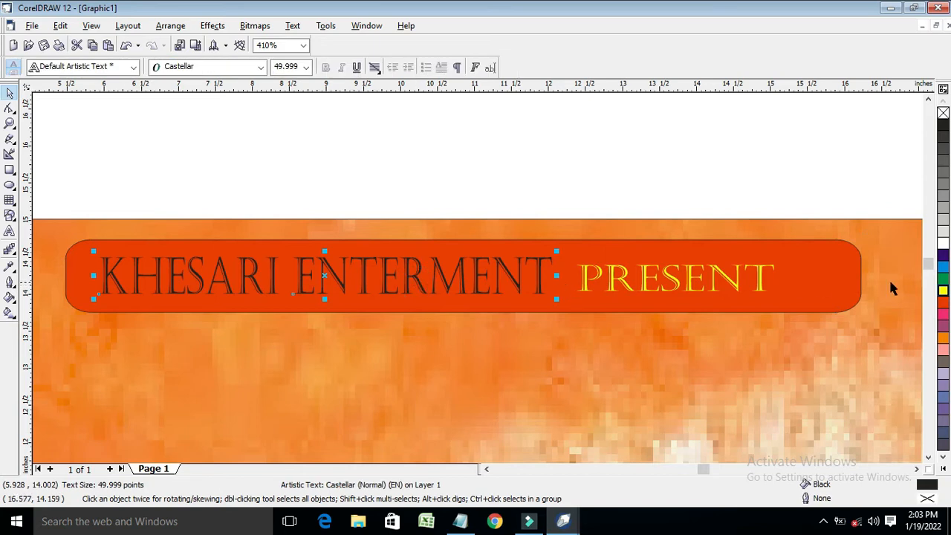
click(942, 291)
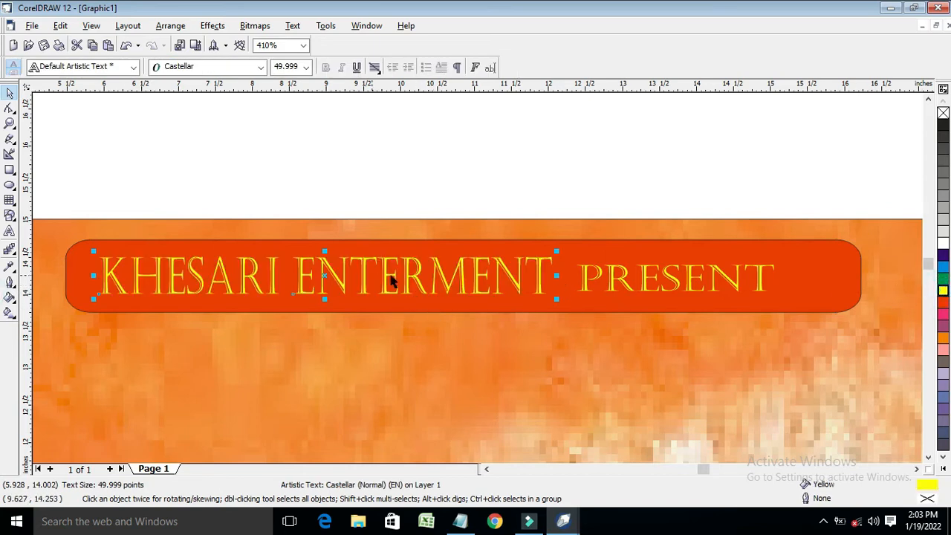
Select KHESARI ENTERMENT and PRESENT together
shift+click(622, 276)
click(545, 374)
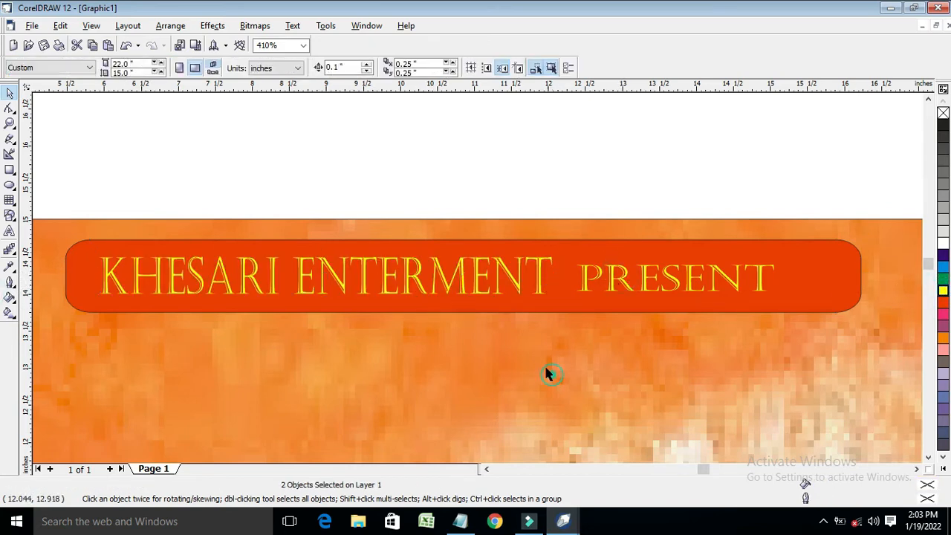
click(517, 282)
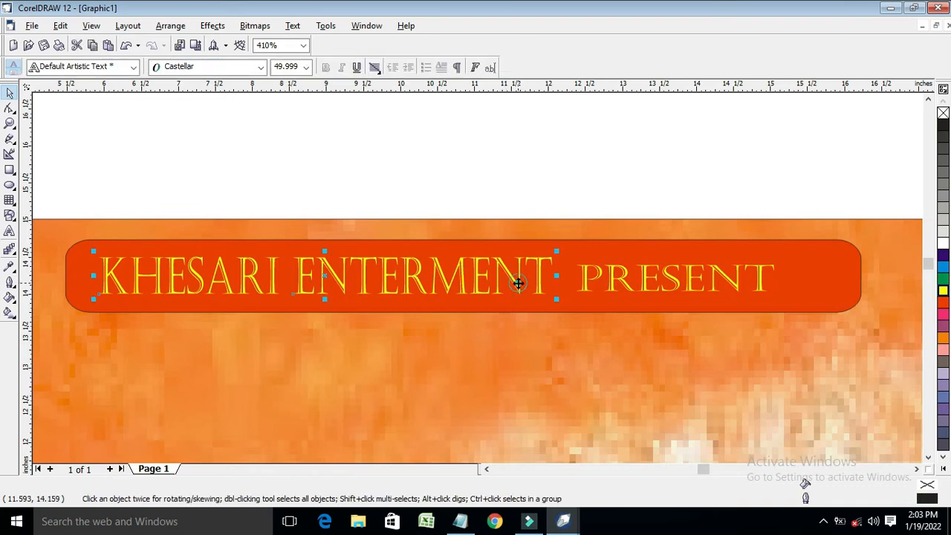
shift+click(622, 281)
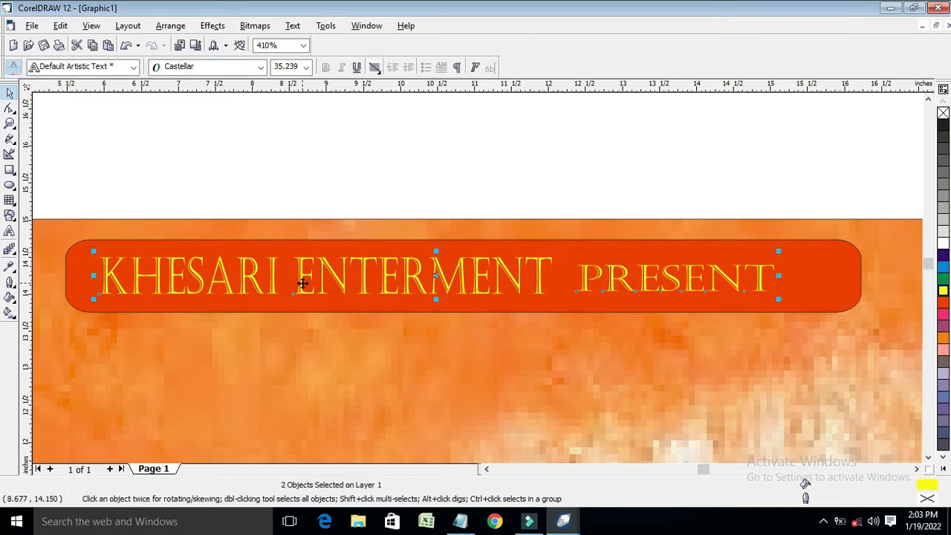
Give both words a 2.0 pt white outline with rounded corners, placed behind the fill
key(F12)
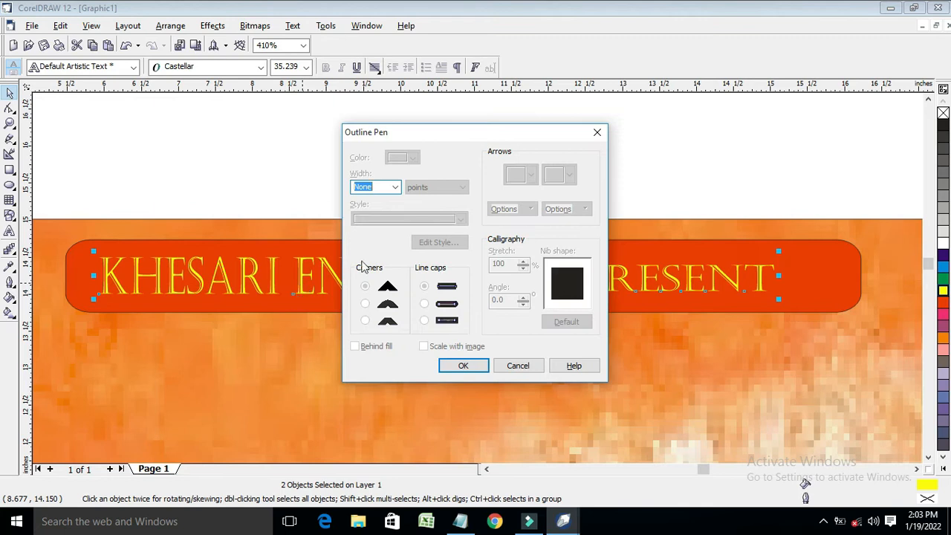
click(394, 187)
click(368, 256)
click(413, 158)
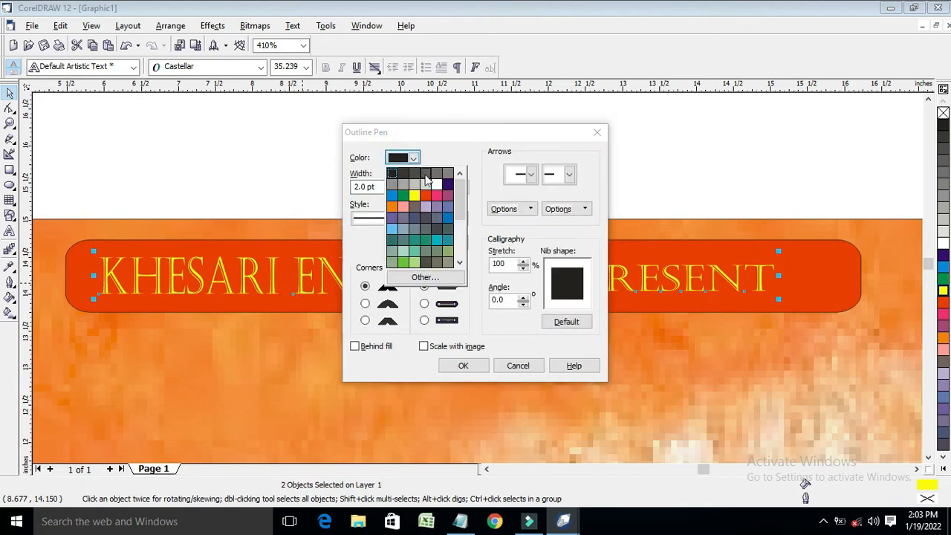
click(435, 184)
click(364, 303)
click(355, 346)
click(463, 366)
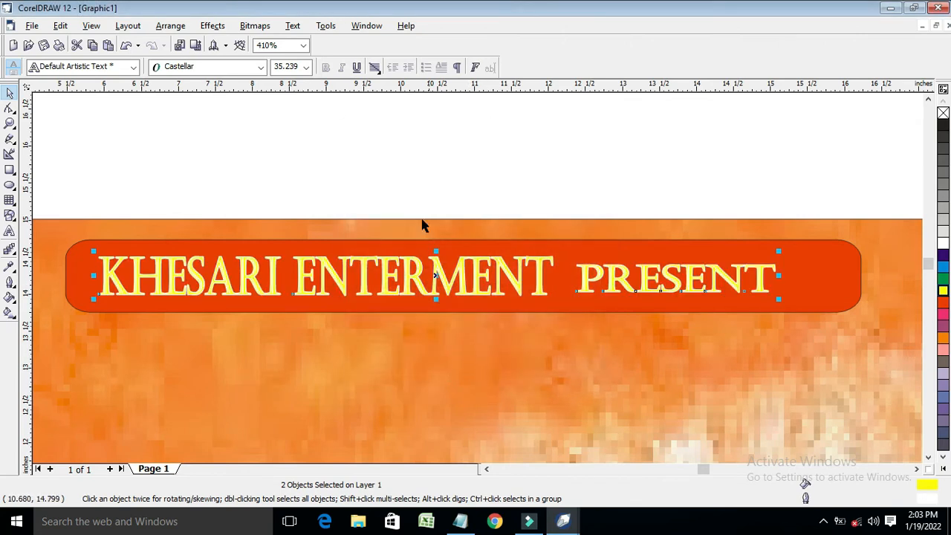
Reduce the outline width to a thinner 1.0 pt
key(F12)
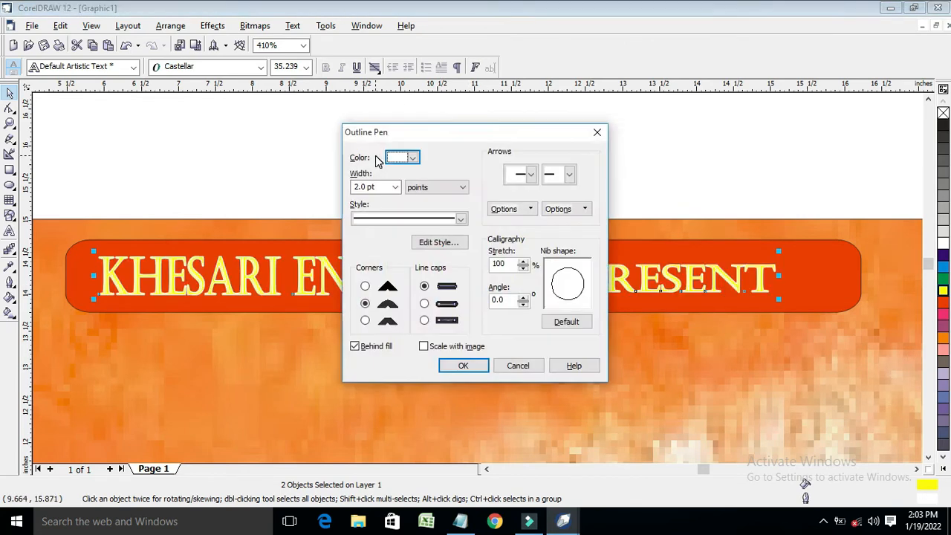
click(394, 187)
click(390, 218)
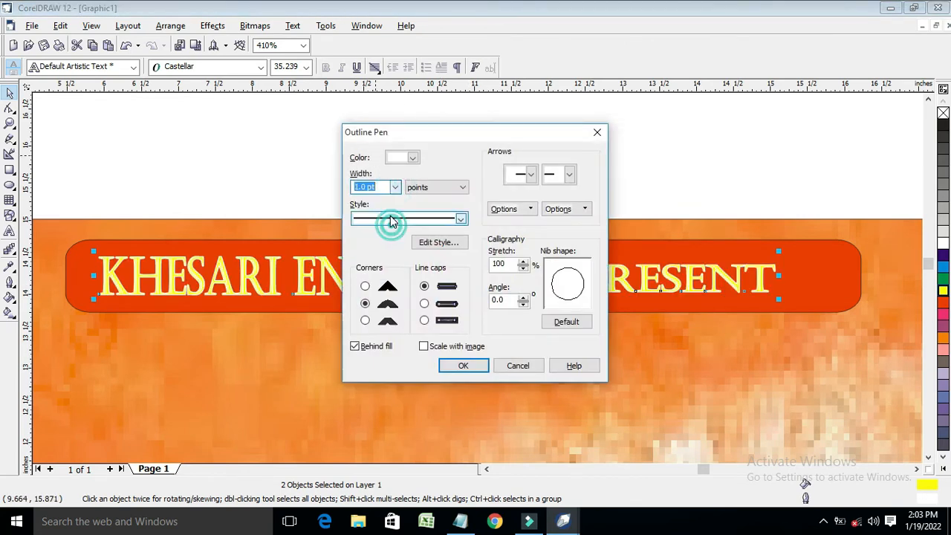
click(461, 365)
scroll(462, 304, down, 5)
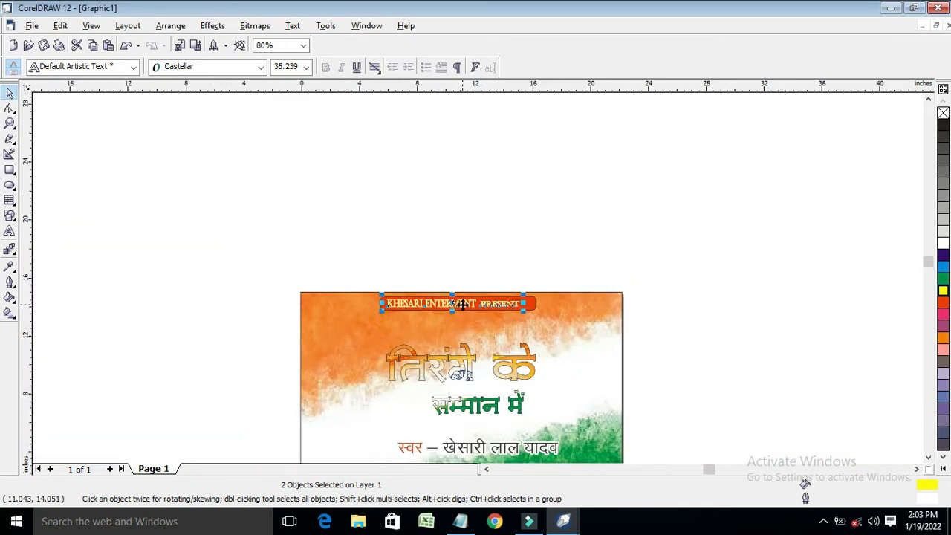
scroll(462, 304, up, 2)
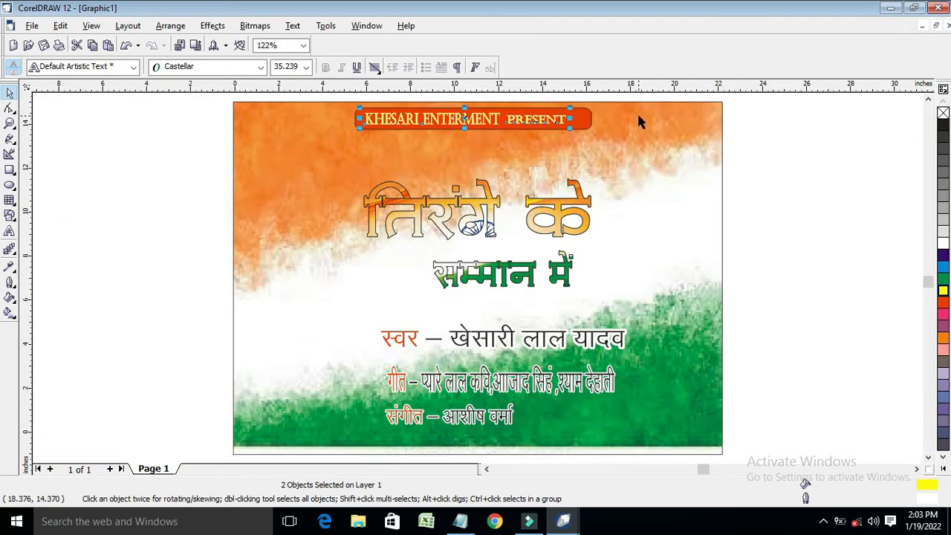
Import the SG Creative logo image from the Music folder onto the page
key(Escape)
right_click(92, 192)
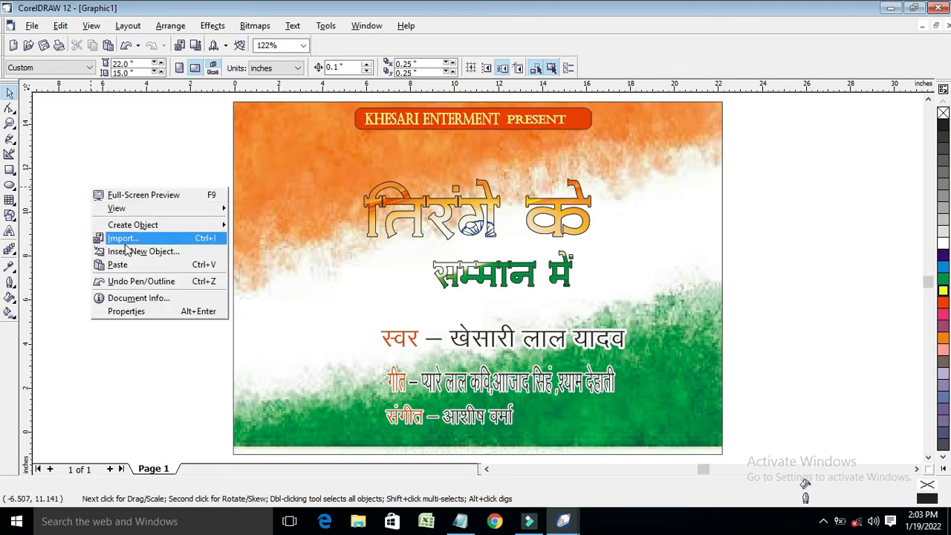
click(123, 236)
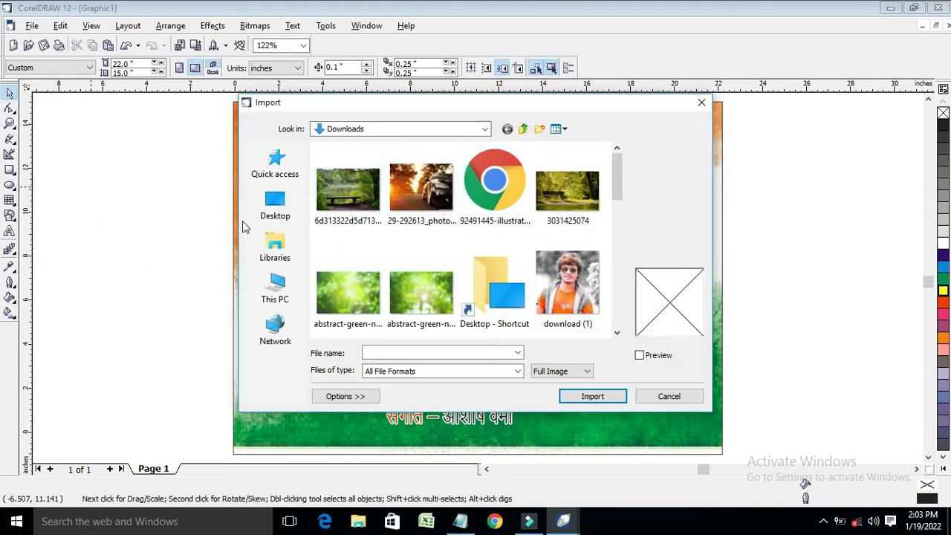
scroll(361, 255, down, 5)
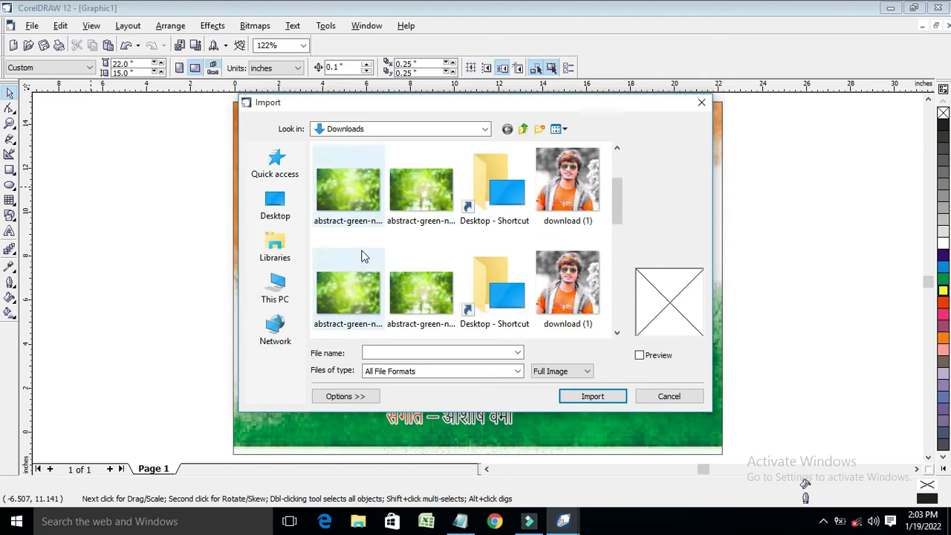
click(275, 288)
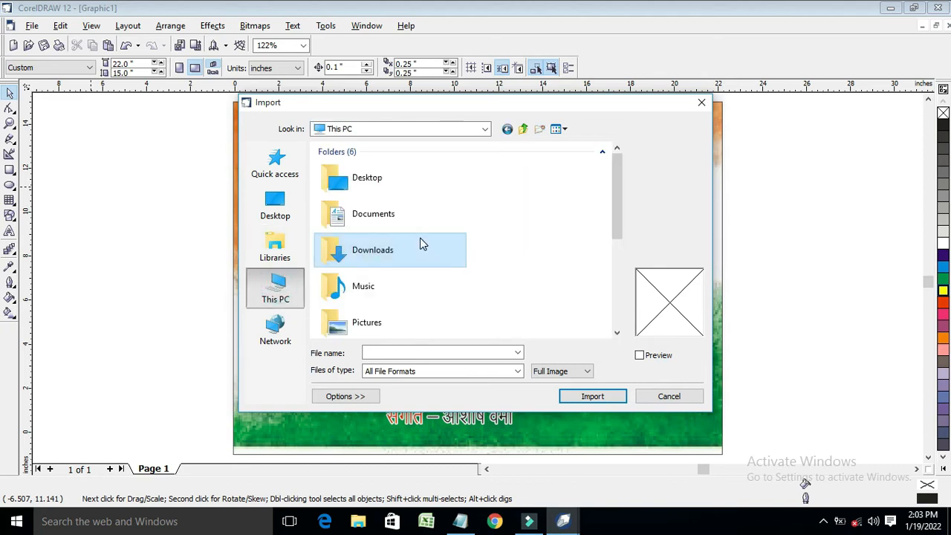
double_click(393, 289)
click(347, 190)
click(592, 396)
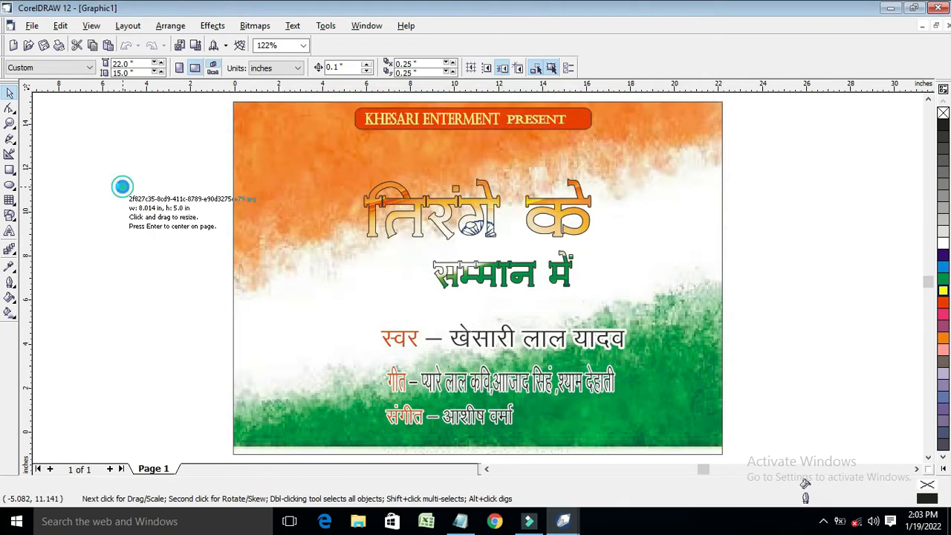
click(119, 183)
Shrink the logo and move it into the poster's top-right corner
drag(114, 304, 688, 122)
click(679, 153)
click(679, 144)
click(9, 107)
click(710, 110)
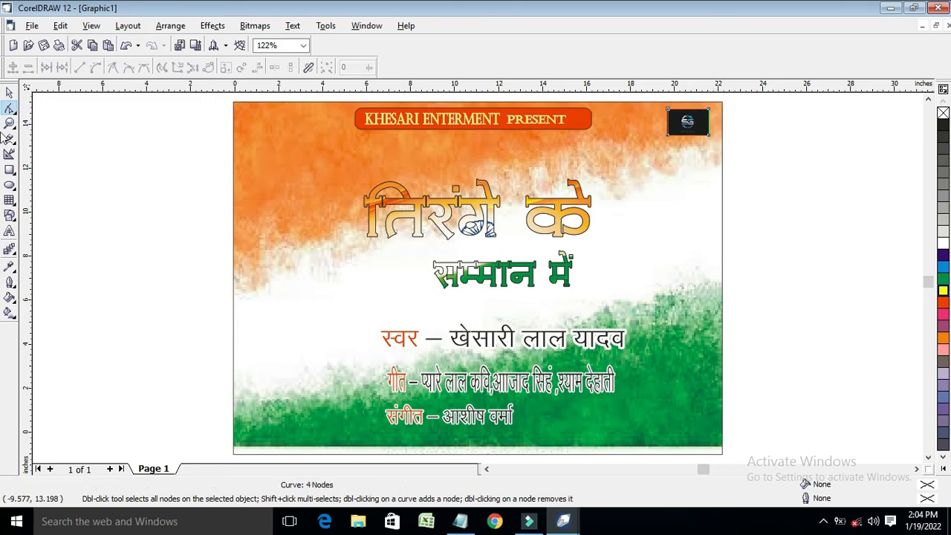
key(space)
Trim the logo to 1.522 × 0.967 inches in the corner, then view the whole poster
key(z)
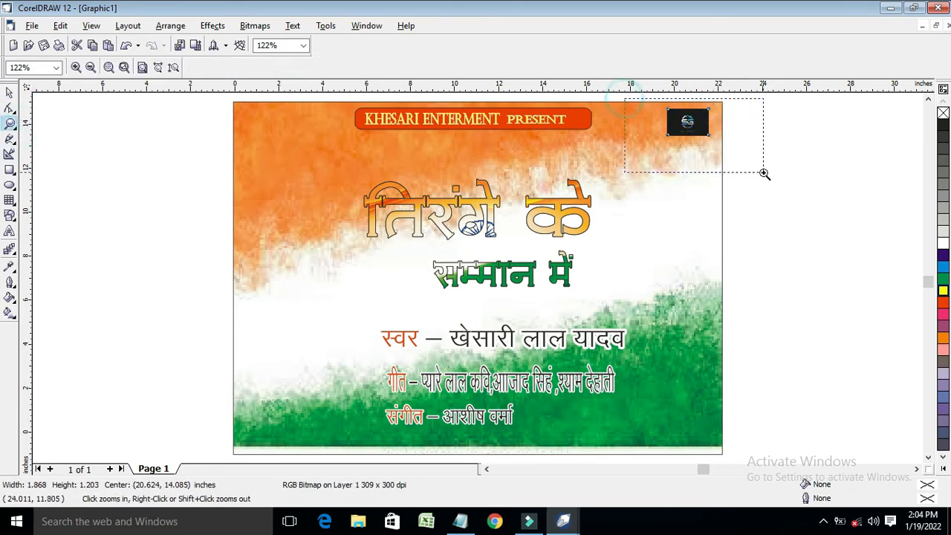
drag(624, 99, 764, 174)
click(9, 92)
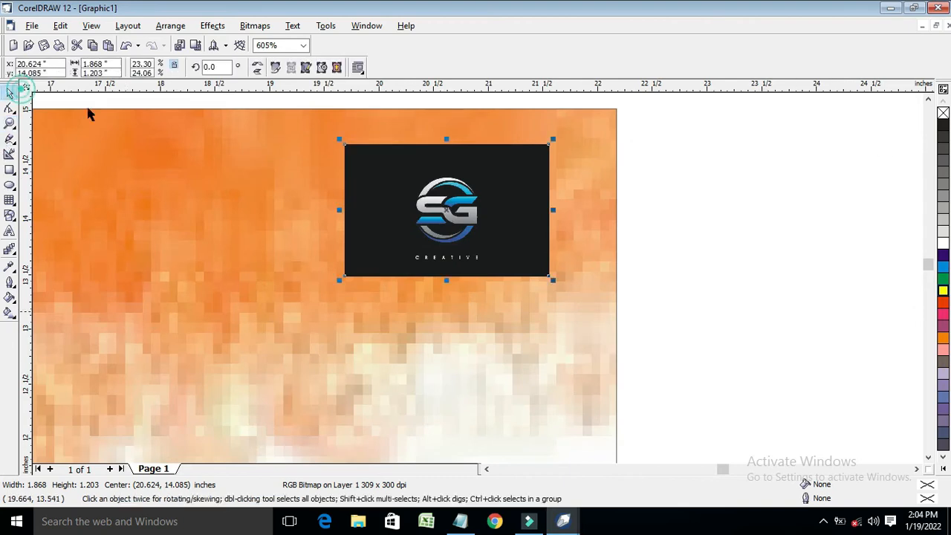
drag(428, 209, 459, 199)
drag(585, 200, 570, 200)
drag(470, 270, 470, 244)
drag(365, 186, 392, 228)
key(F4)
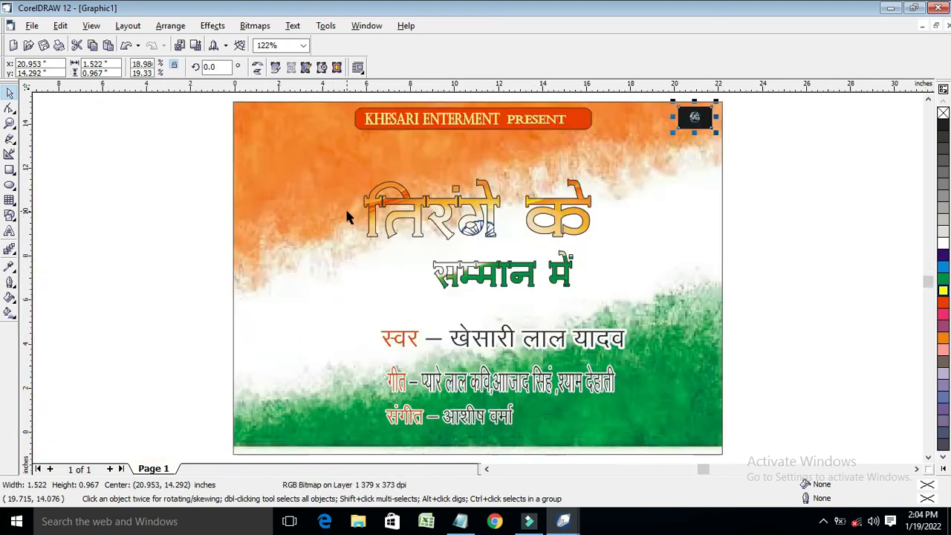
click(746, 162)
Import the KHESHARI LAL photo from F:\KHESARI LAL onto the canvas
right_click(233, 234)
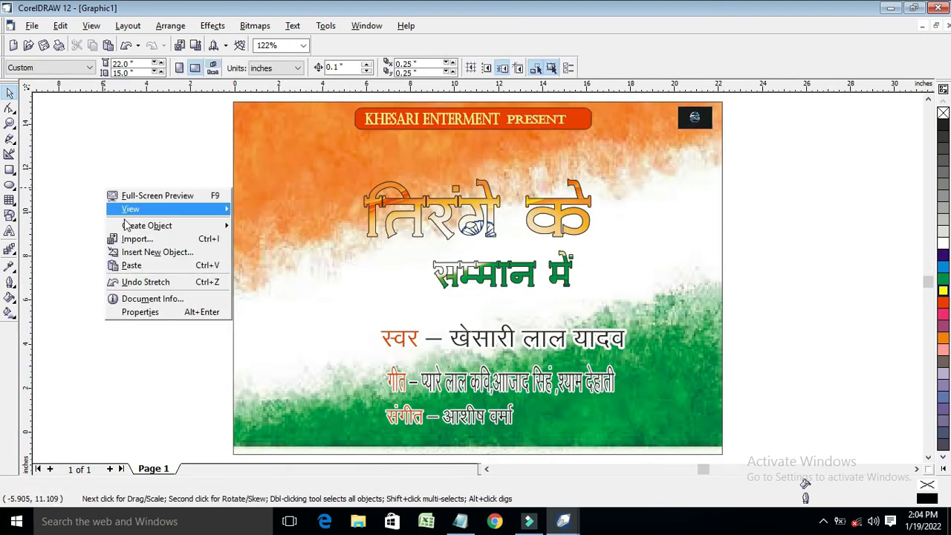
click(142, 237)
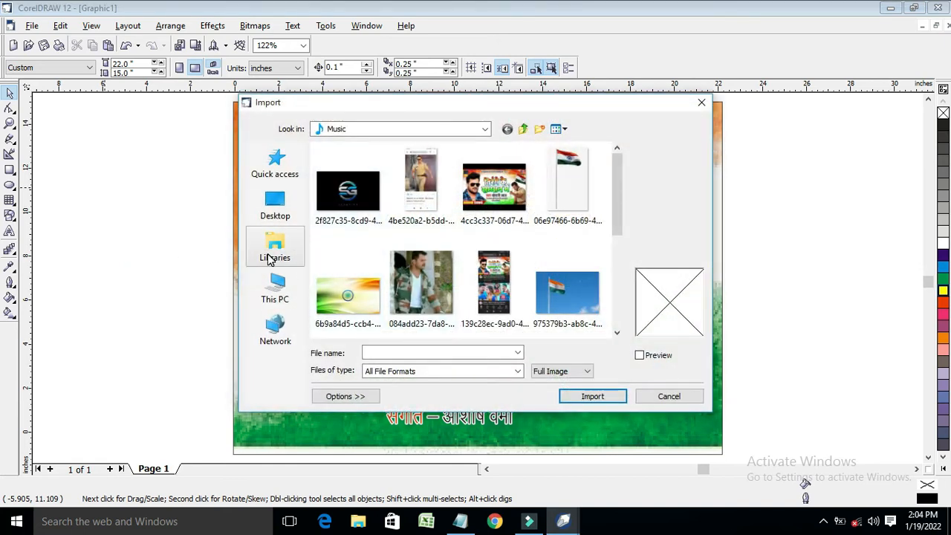
click(275, 290)
scroll(404, 278, down, 3)
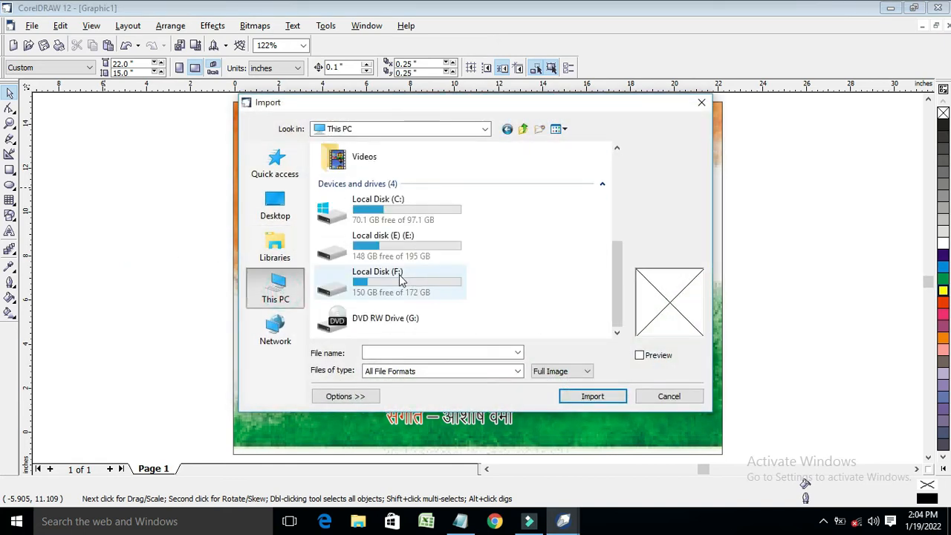
double_click(400, 279)
scroll(386, 270, down, 3)
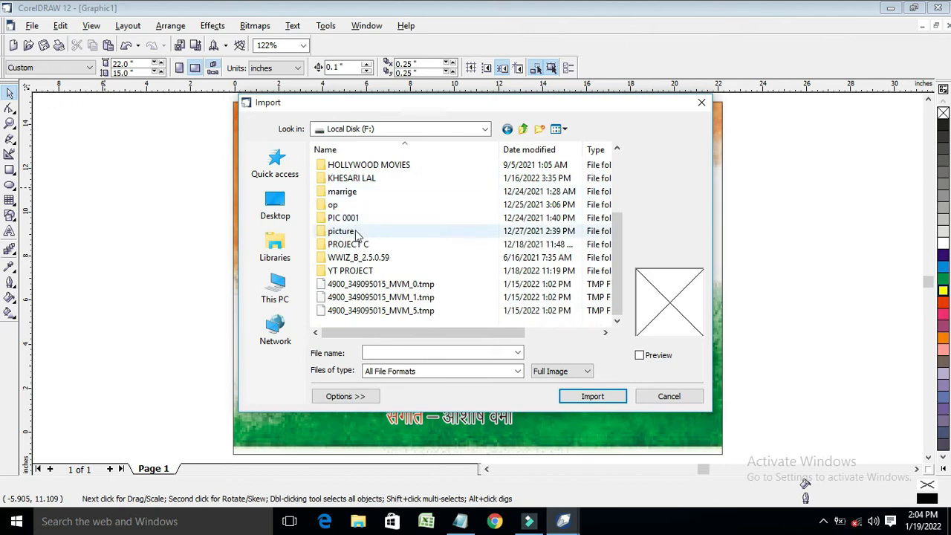
double_click(355, 179)
click(567, 178)
click(593, 396)
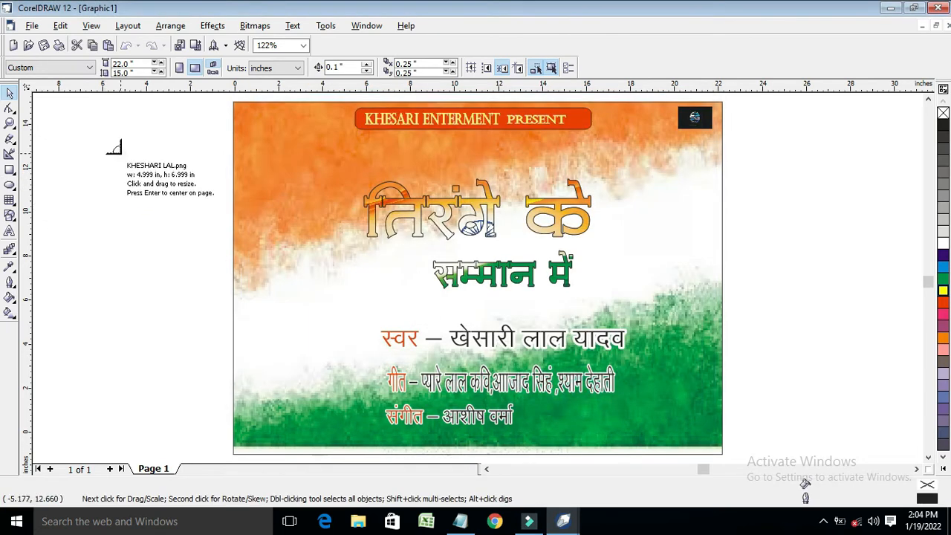
click(114, 147)
Enlarge the photo to 6.268 × 10.859 inches at the poster's left, then delete it
drag(139, 220, 254, 257)
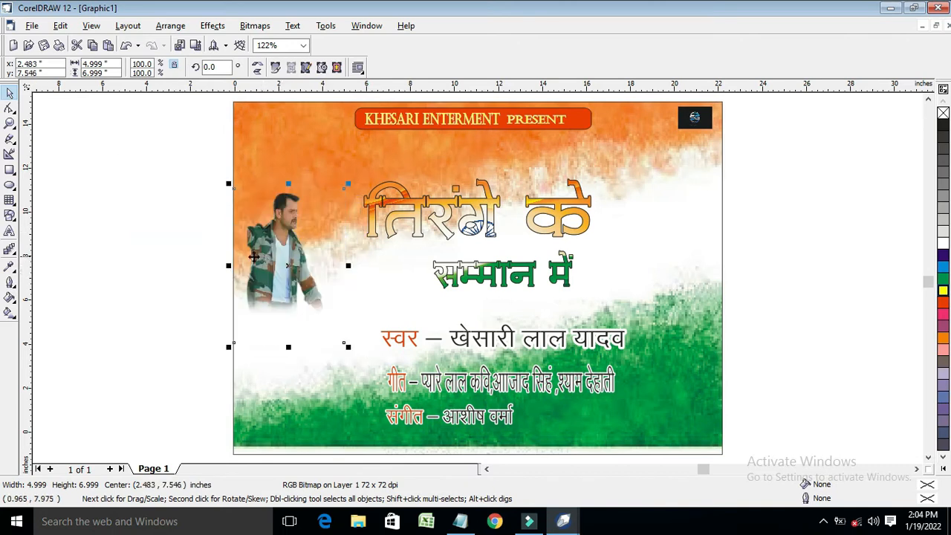
drag(289, 346, 298, 396)
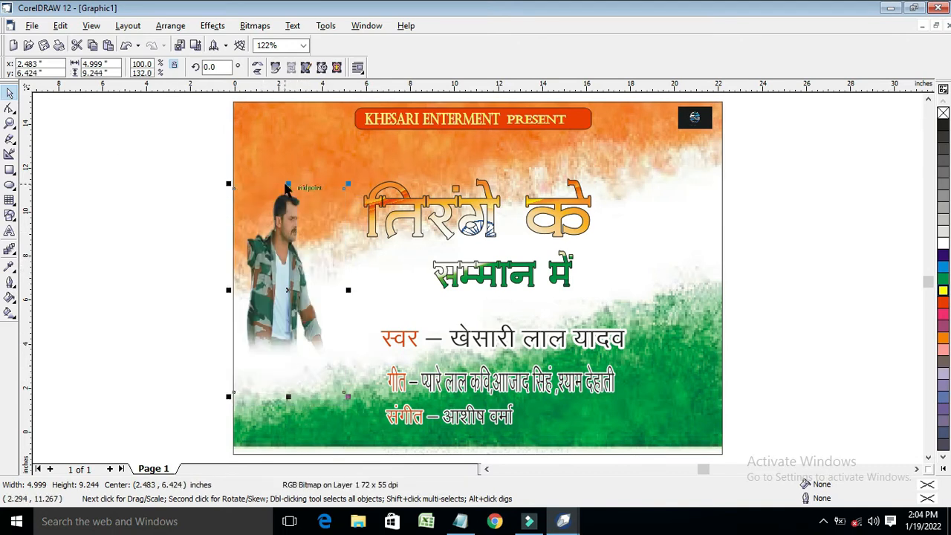
drag(288, 183, 288, 147)
drag(349, 272, 376, 272)
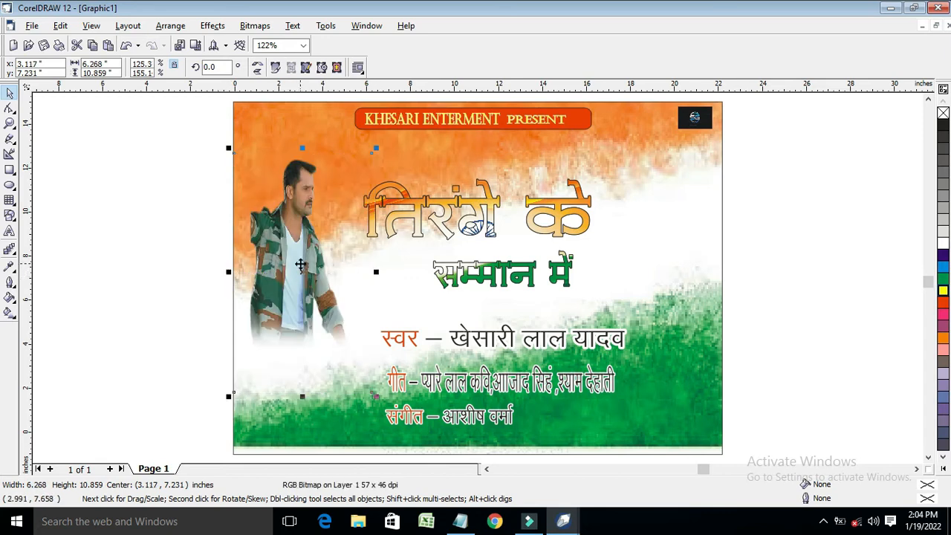
drag(309, 265, 307, 263)
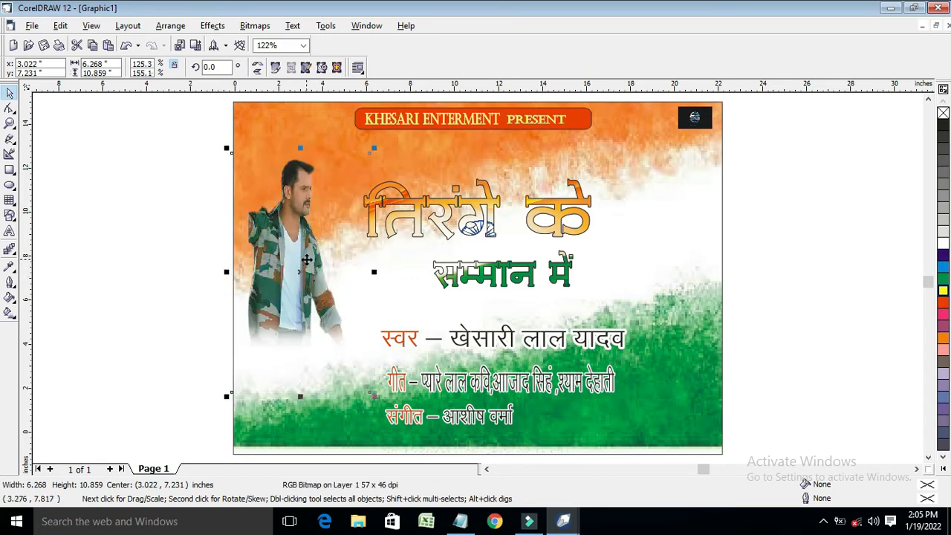
key(Delete)
Unlock the flag background and start editing its PowerClip contents
right_click(97, 159)
right_click(301, 173)
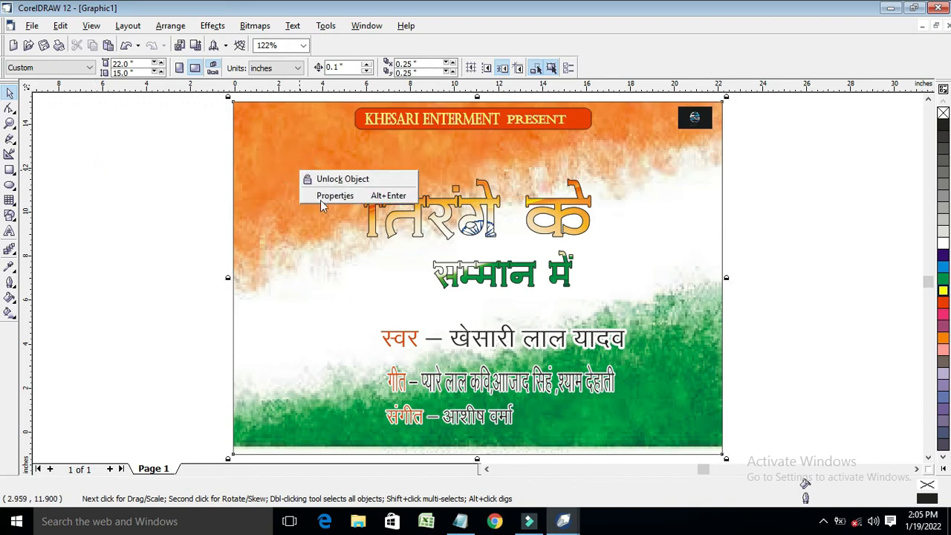
click(330, 179)
click(213, 25)
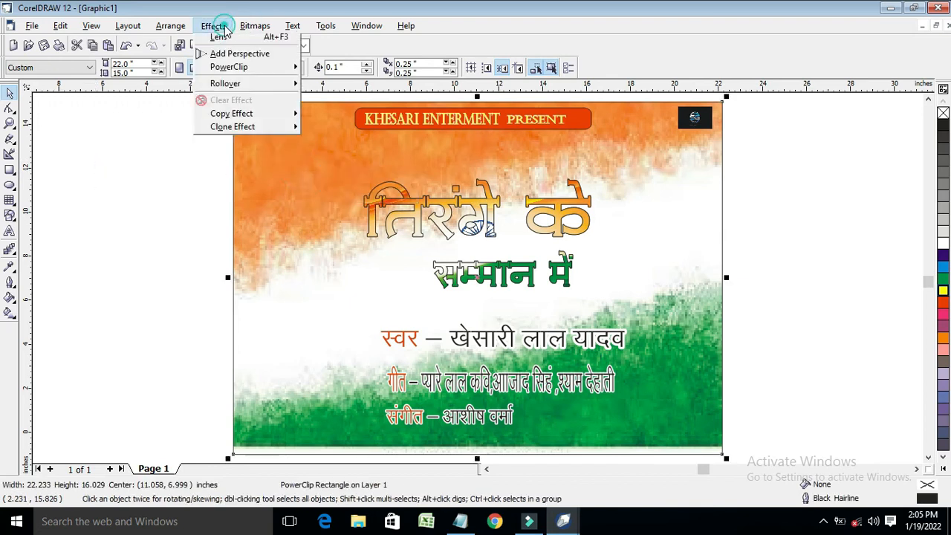
mouse_move(296, 181)
click(330, 215)
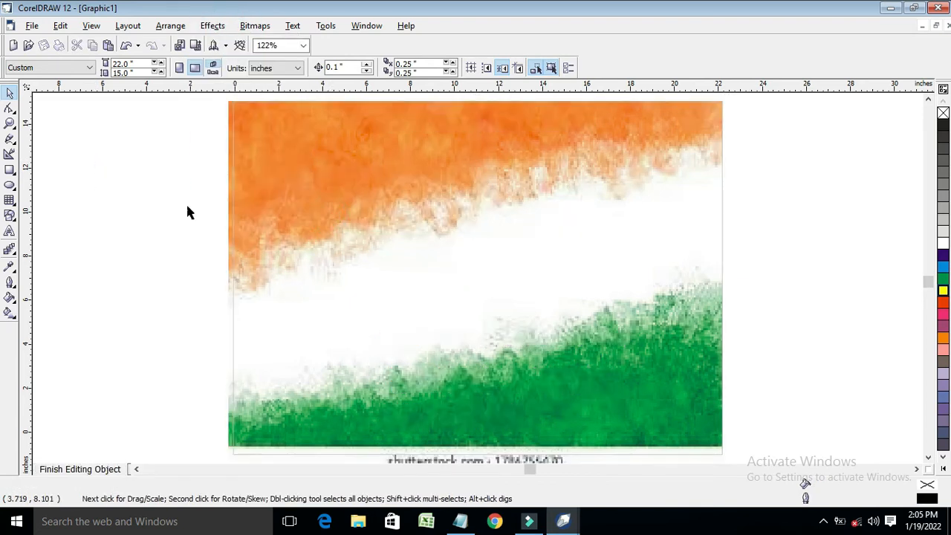
Import the KHESHARI LAL photo inside the PowerClip contents
right_click(106, 175)
click(154, 223)
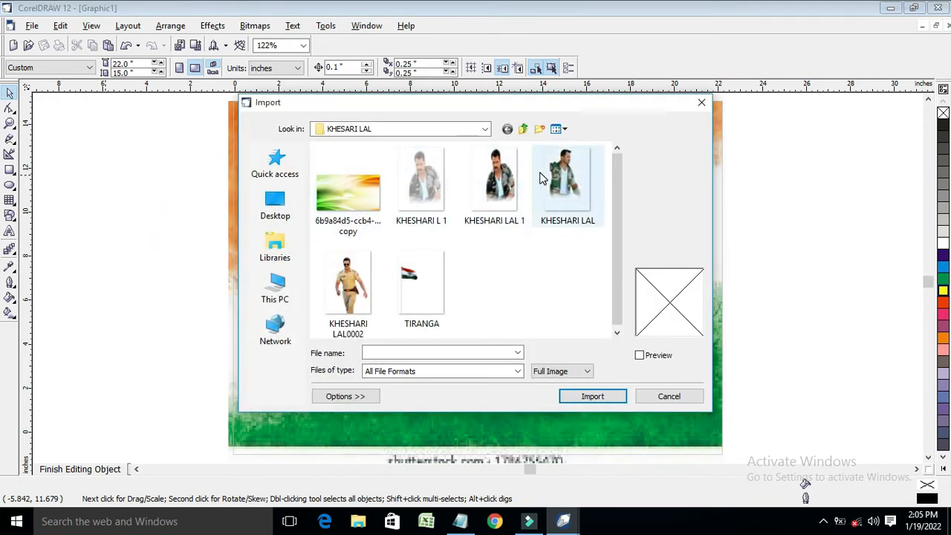
click(566, 179)
click(592, 396)
click(95, 175)
Move the photo to the flag's left edge and stretch it taller and wider
drag(182, 252, 302, 225)
drag(271, 299, 271, 355)
drag(329, 246, 370, 246)
drag(299, 246, 277, 250)
Fine-tune the photo to 8.361 × 10.748 inches, nudging it left
scroll(278, 248, up, 1)
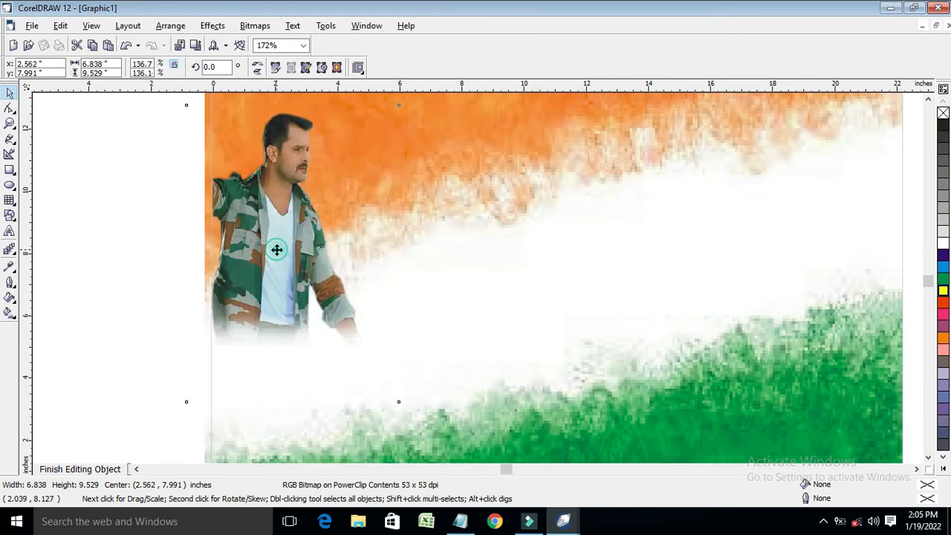
click(275, 251)
key(Left)
key(Left)
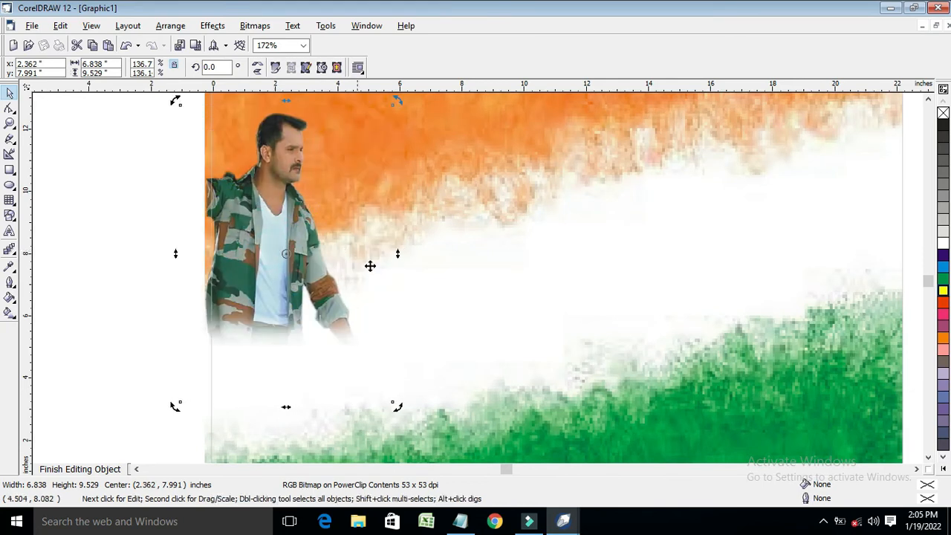
click(327, 237)
drag(398, 254, 444, 253)
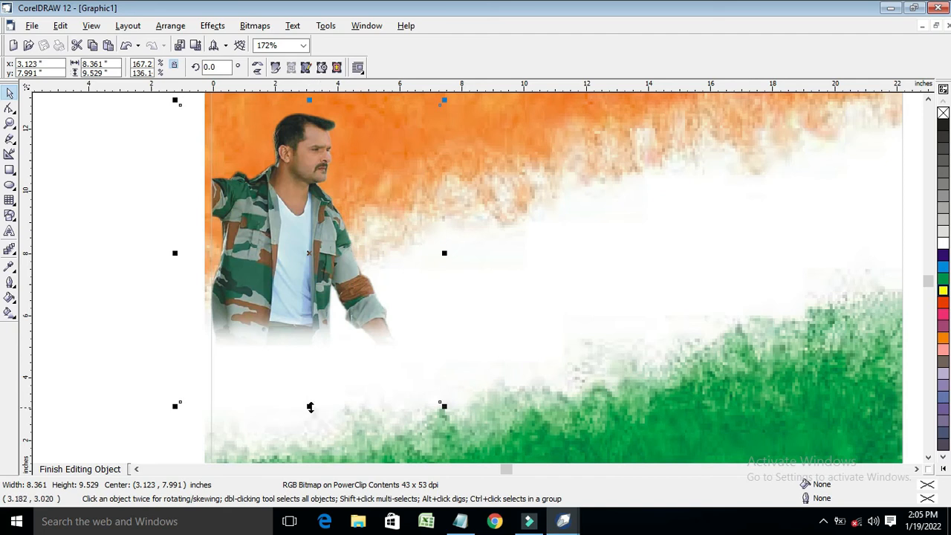
drag(311, 407, 311, 419)
scroll(316, 334, down, 2)
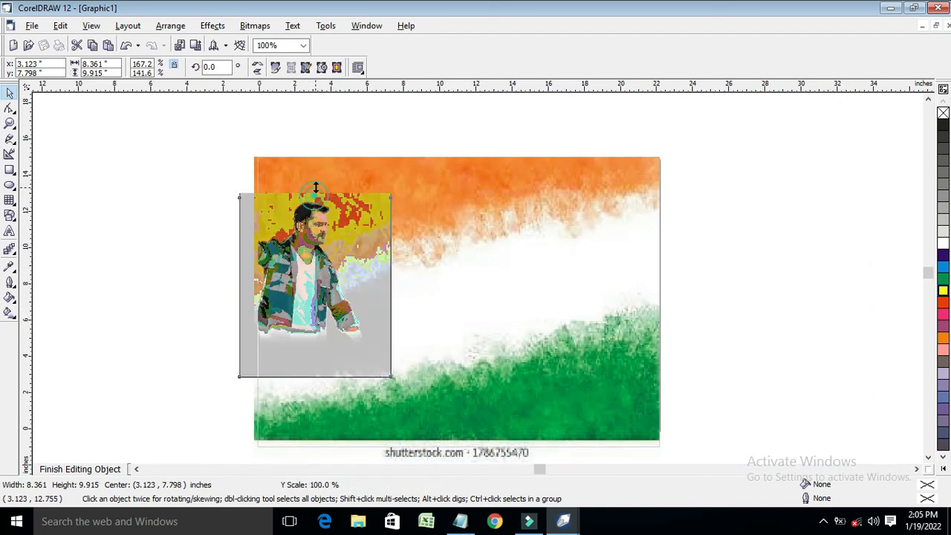
drag(315, 187, 315, 177)
key(Left)
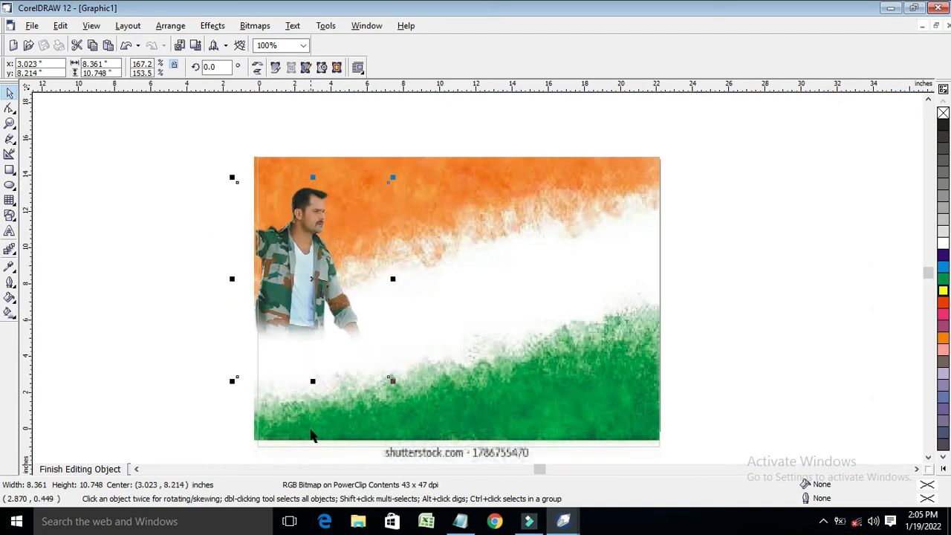
Import the KHESHARI LAL0002 policeman photo onto the flag's right side
right_click(713, 135)
click(762, 187)
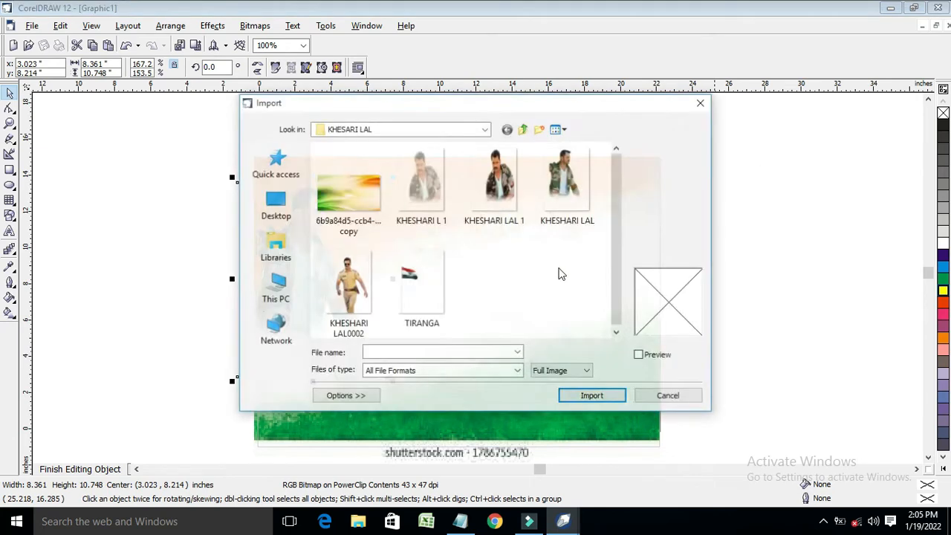
click(346, 290)
click(592, 396)
click(590, 260)
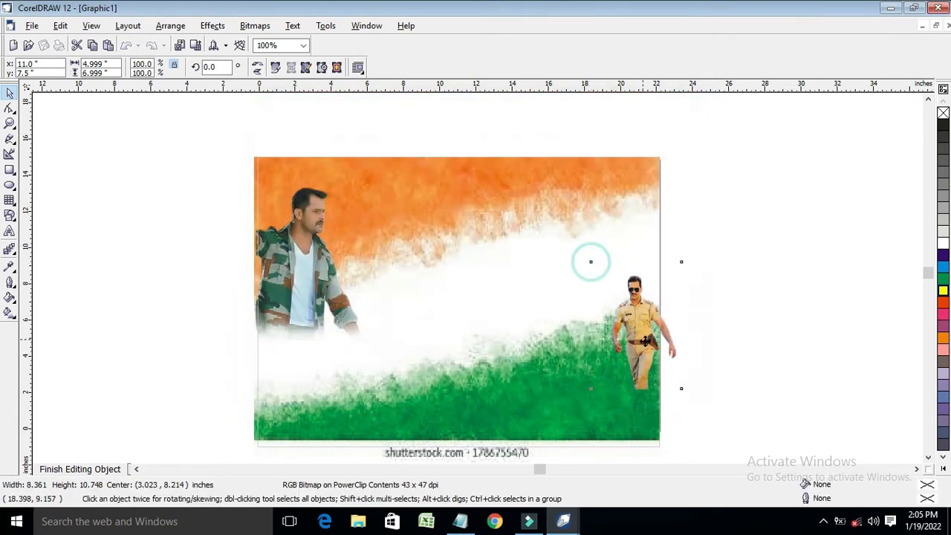
Stretch the policeman photo to 6.236 × 13.293 inches, nearly full poster height
drag(610, 258, 610, 200)
drag(660, 292, 626, 353)
drag(625, 353, 626, 367)
drag(625, 263, 623, 228)
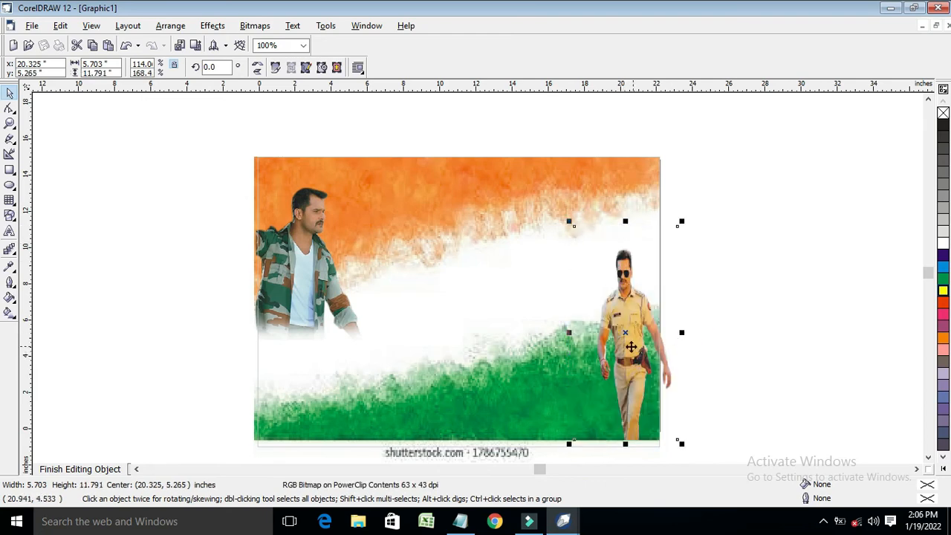
click(629, 338)
click(646, 337)
key(Left)
key(Left)
key(Left)
key(Left)
key(Left)
key(Left)
key(Left)
drag(612, 221, 614, 193)
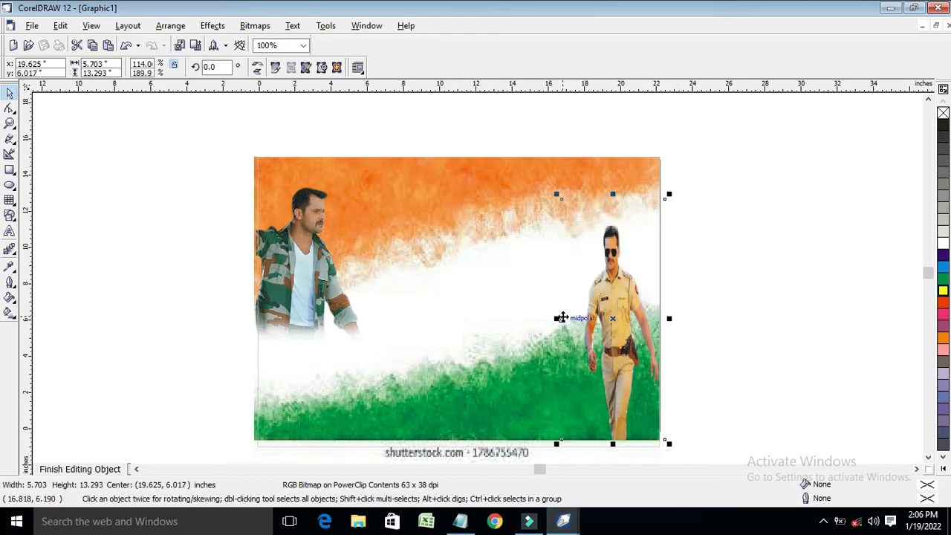
drag(558, 318, 549, 318)
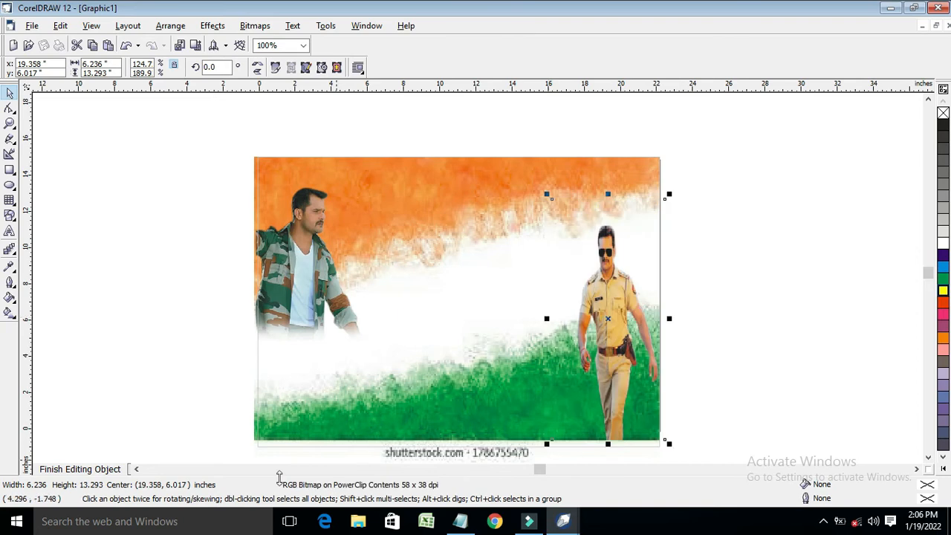
Finish editing the PowerClip, then reopen the background's contents for editing
click(83, 469)
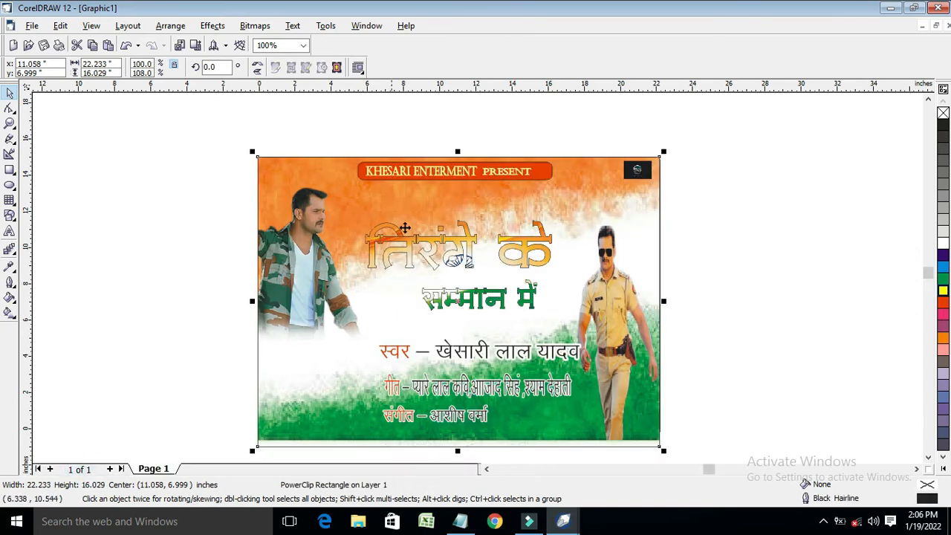
click(409, 216)
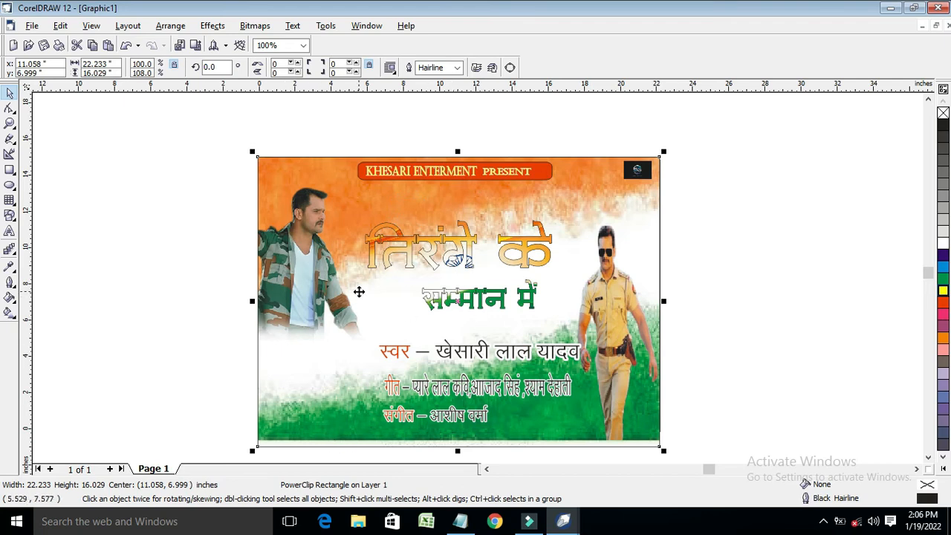
ctrl+click(358, 291)
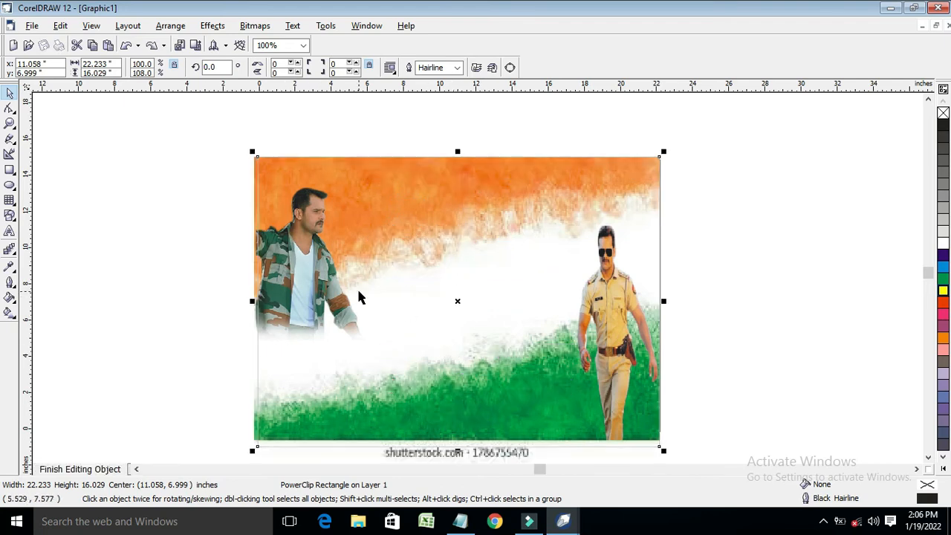
Draw a Perfect Shapes parallelogram at the lower left and stretch it across the green band
click(10, 215)
click(276, 70)
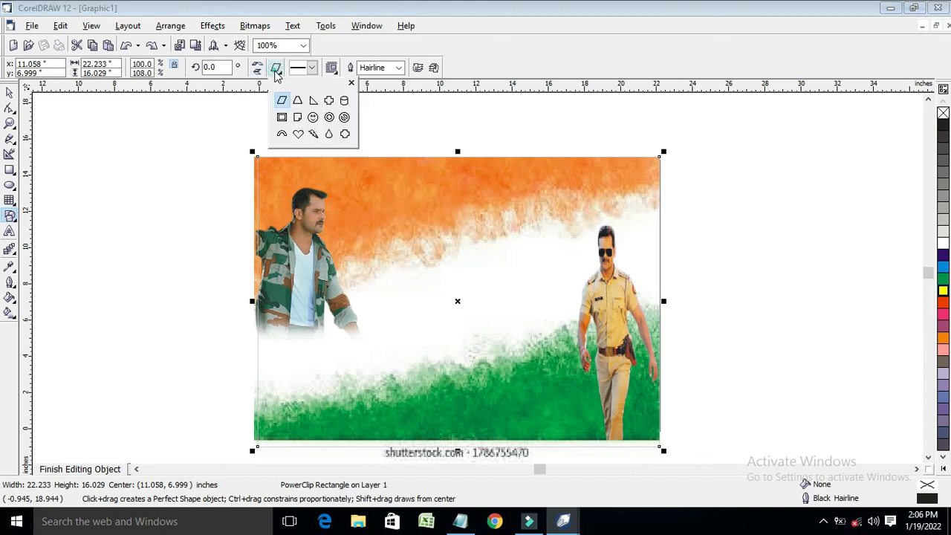
click(283, 103)
drag(102, 321, 270, 364)
key(space)
drag(297, 413, 292, 420)
drag(386, 421, 395, 421)
Adjust the parallelogram's slant with the Shape tool and zoom in on it
click(9, 107)
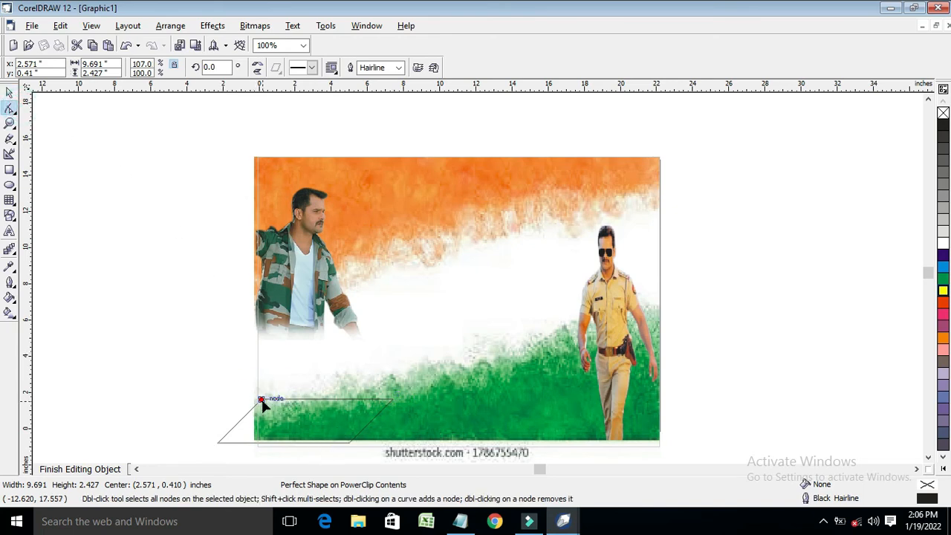
drag(260, 399, 257, 389)
click(9, 93)
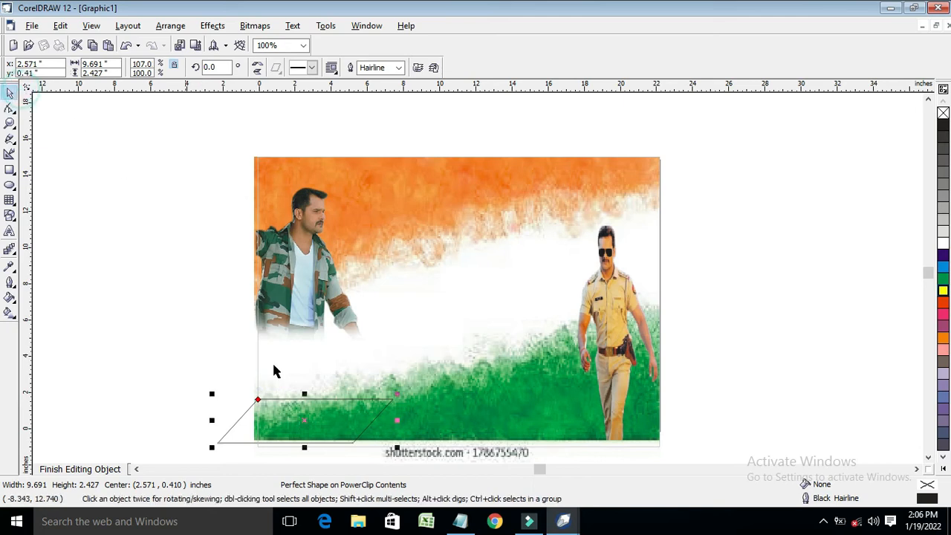
click(9, 124)
drag(184, 369, 447, 395)
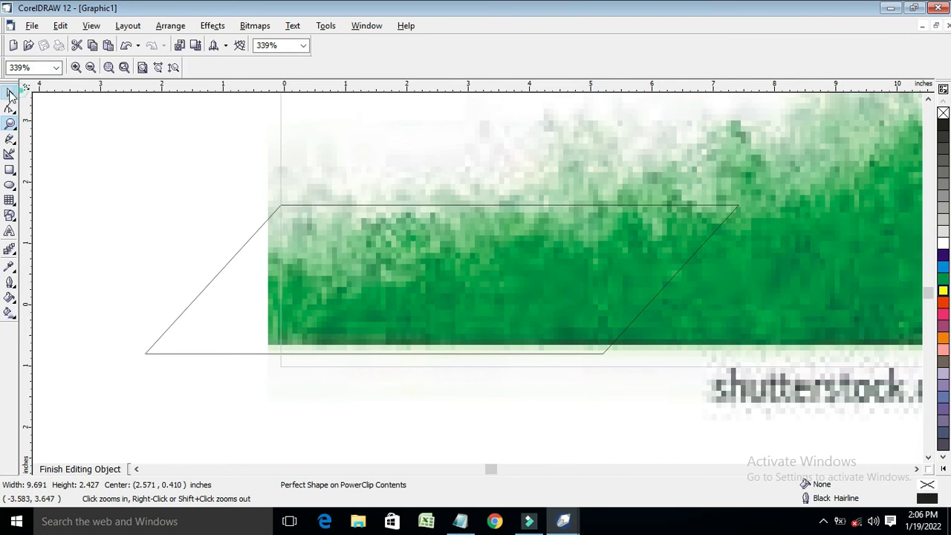
click(8, 93)
click(10, 232)
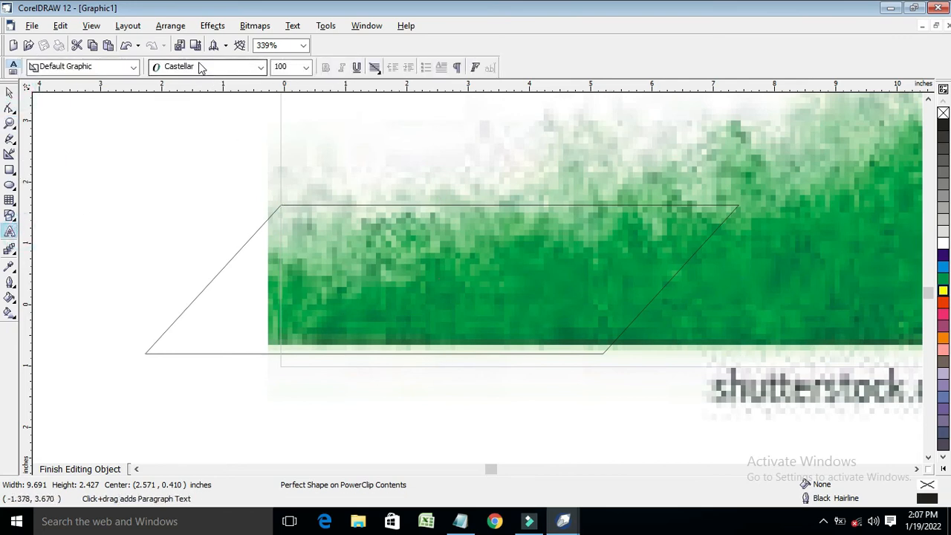
Type 'AUDIO SONG' in Castellar above the parallelogram and shrink it slightly
click(235, 68)
click(235, 81)
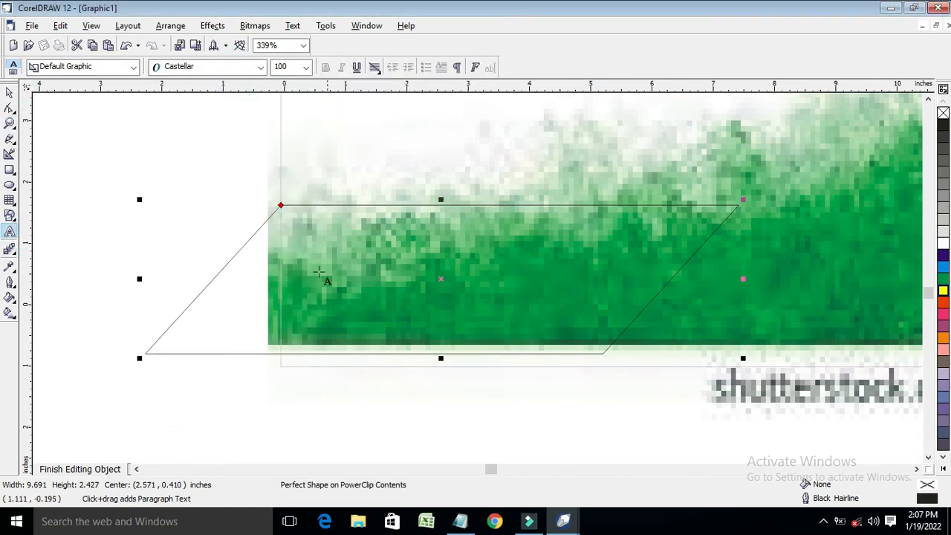
click(261, 146)
scroll(286, 191, down, 1)
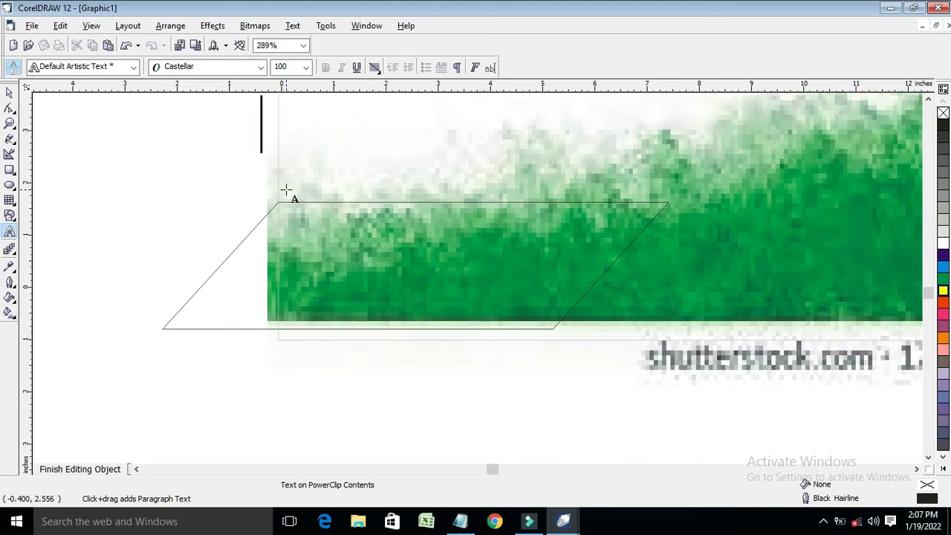
text(AU)
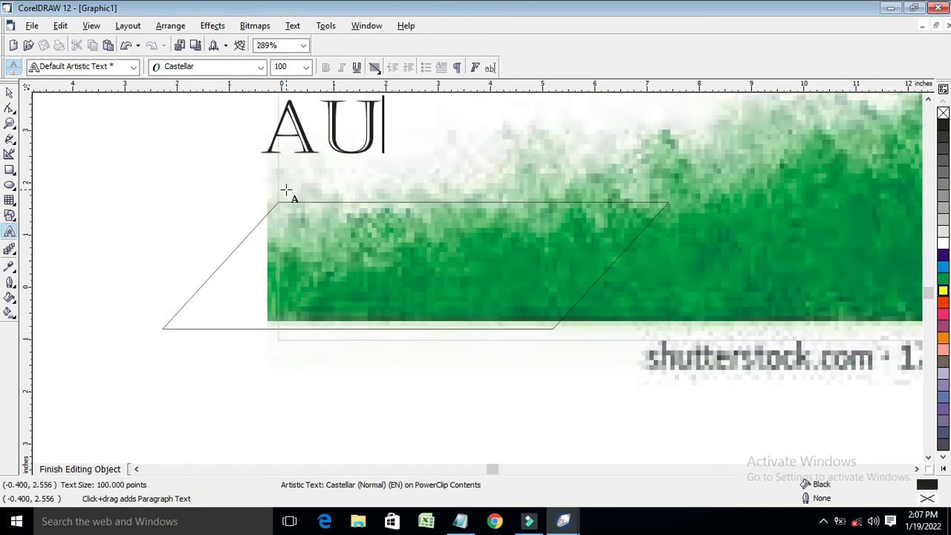
text(DIO SONG)
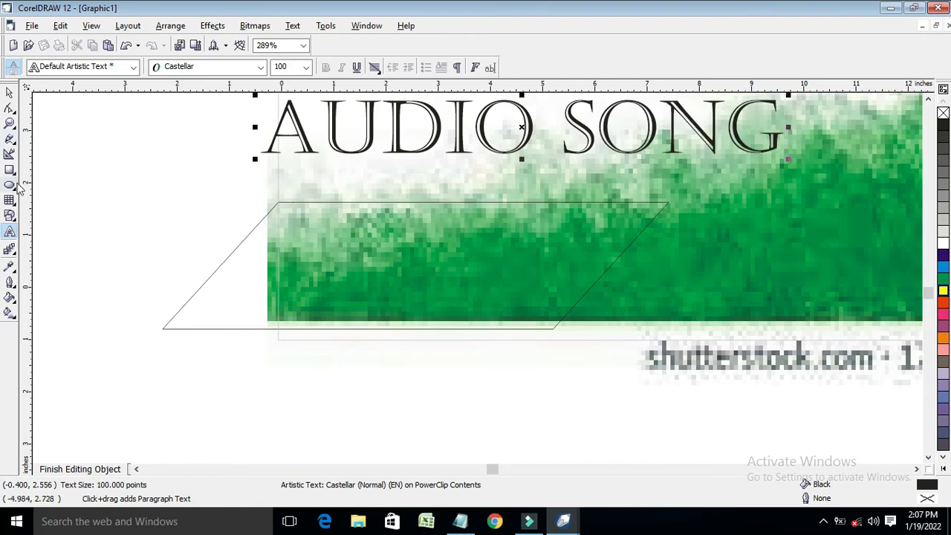
key(ctrl+a)
click(8, 92)
drag(794, 96, 554, 123)
click(514, 242)
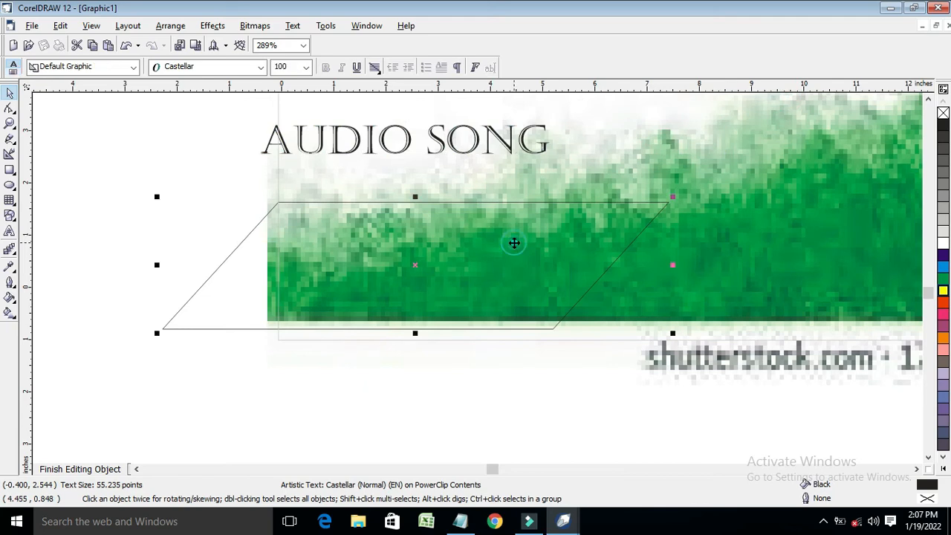
Fill the parallelogram yellow, shorten it, and place AUDIO SONG on the banner
click(941, 315)
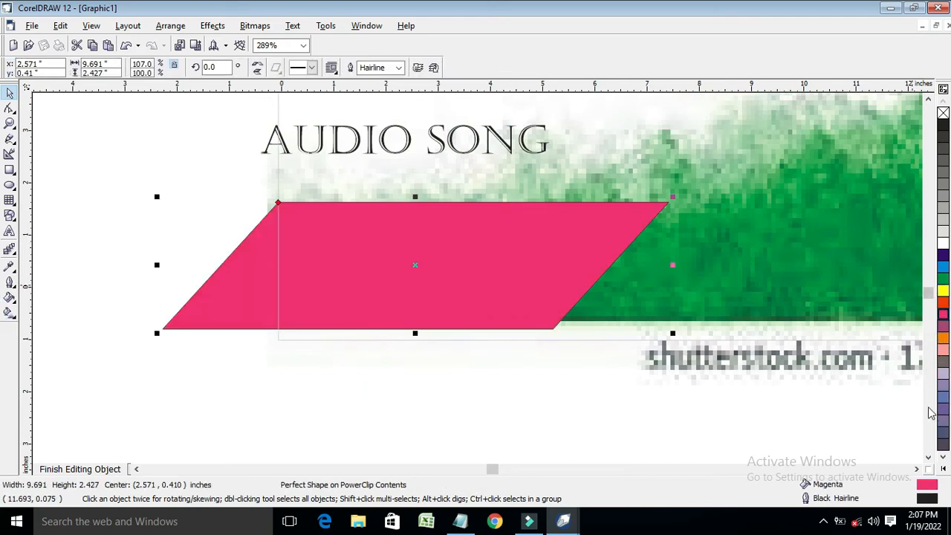
click(943, 471)
click(904, 279)
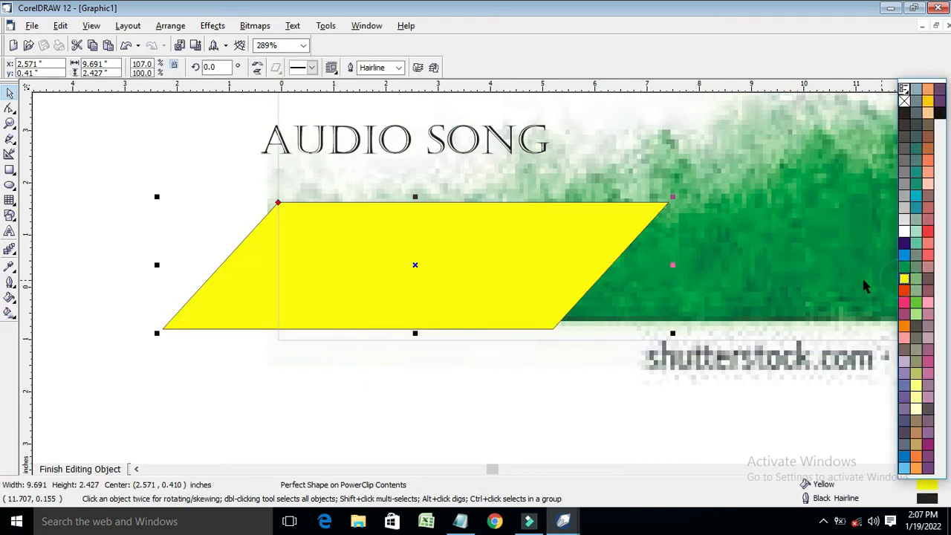
click(436, 142)
drag(436, 142, 483, 254)
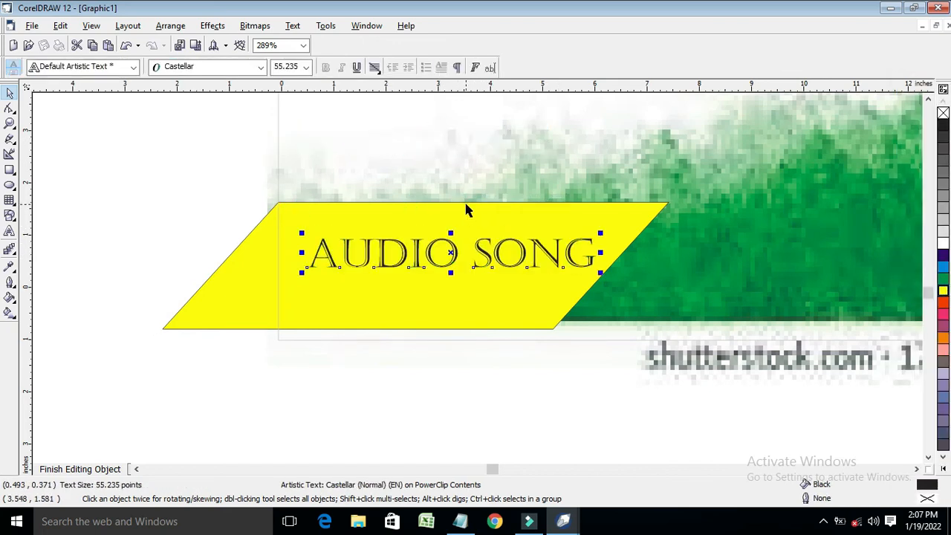
click(422, 202)
drag(415, 197, 414, 214)
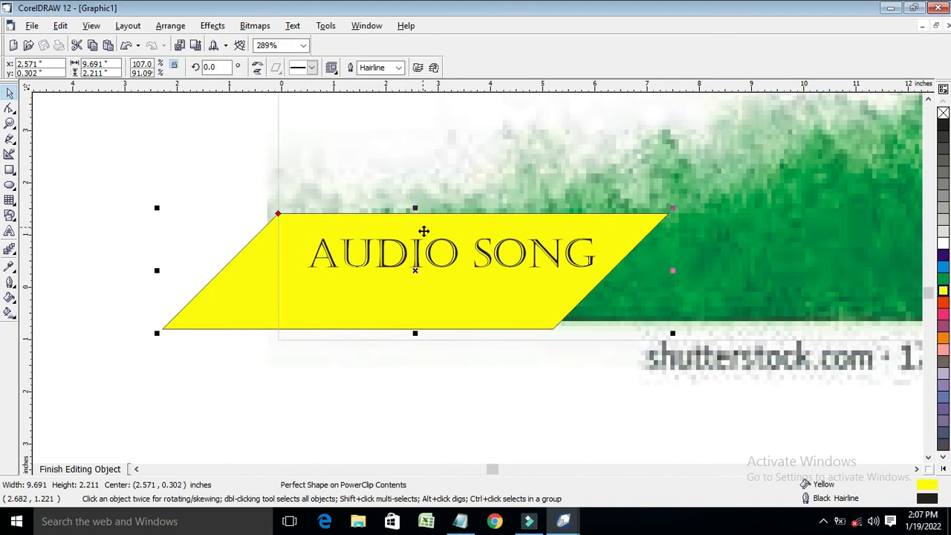
click(431, 261)
drag(430, 257, 431, 267)
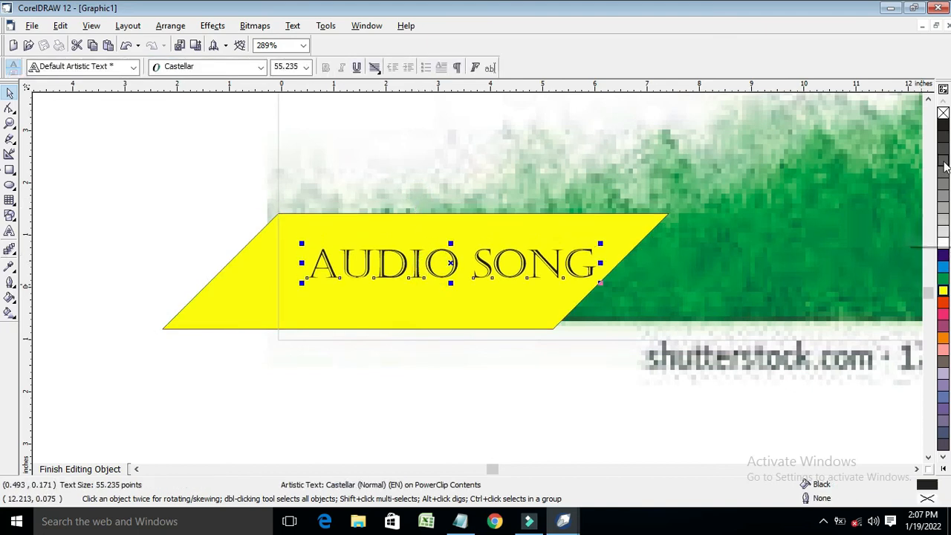
Give AUDIO SONG a 2.0 pt white rounded outline behind the fill, then finish editing
key(F12)
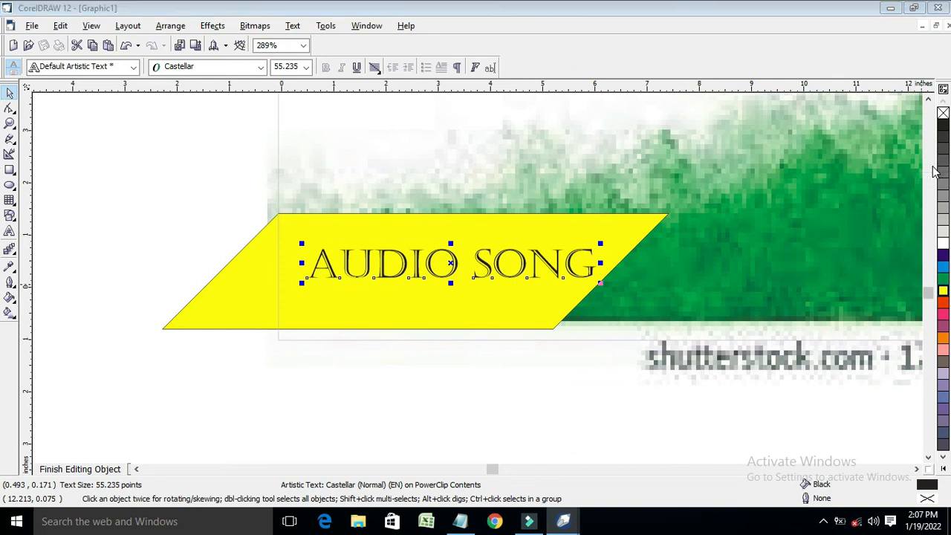
click(396, 186)
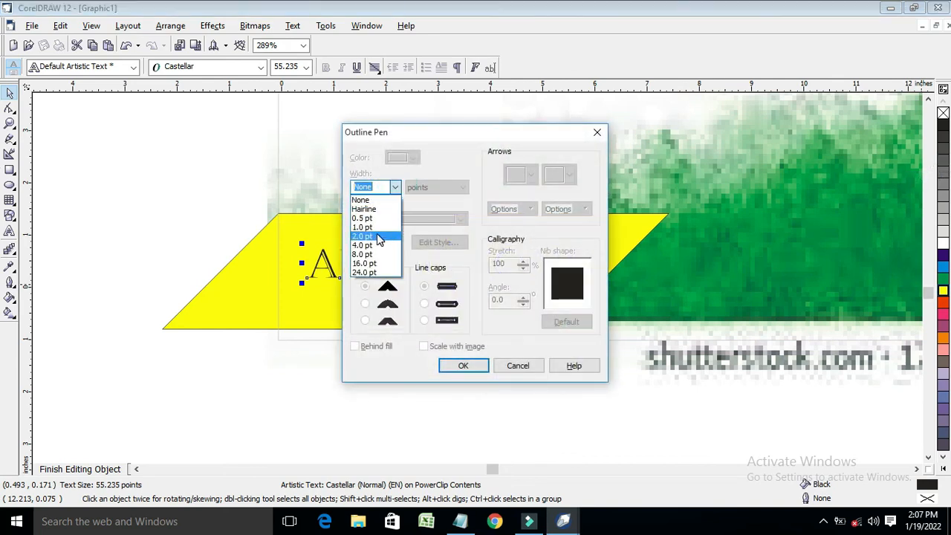
click(370, 262)
click(398, 157)
click(437, 184)
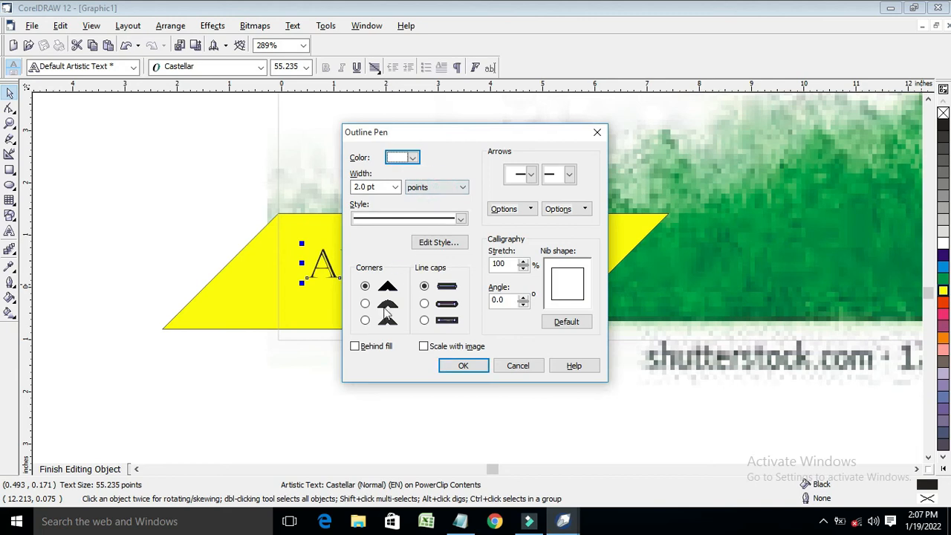
click(365, 303)
click(355, 345)
click(462, 364)
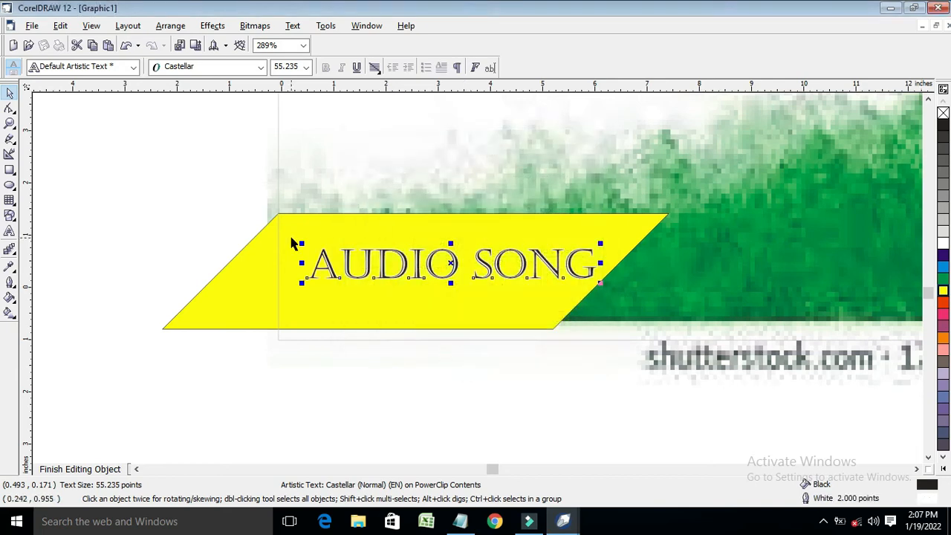
click(79, 469)
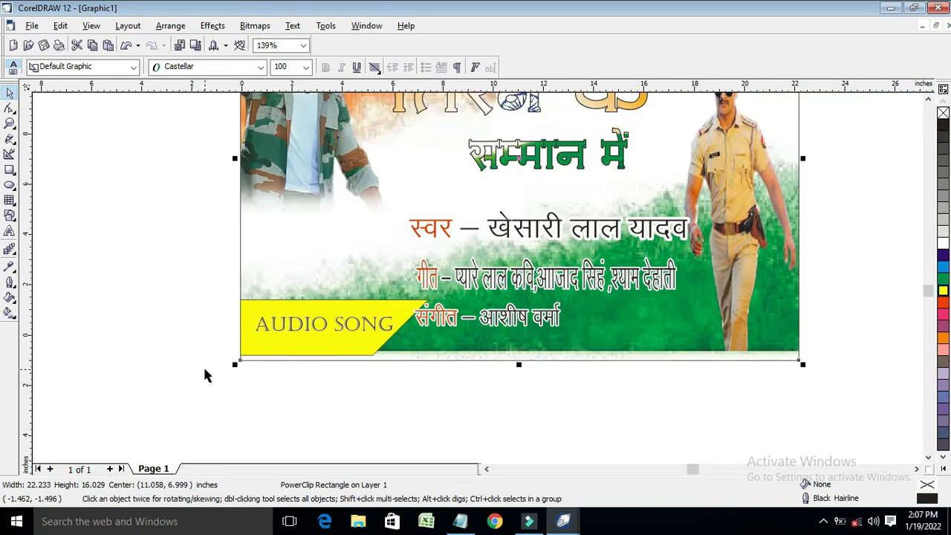
Recheck the yellow banner and AUDIO SONG inside the poster frame, then fit the whole poster in view
scroll(206, 375, down, 1)
ctrl+click(260, 335)
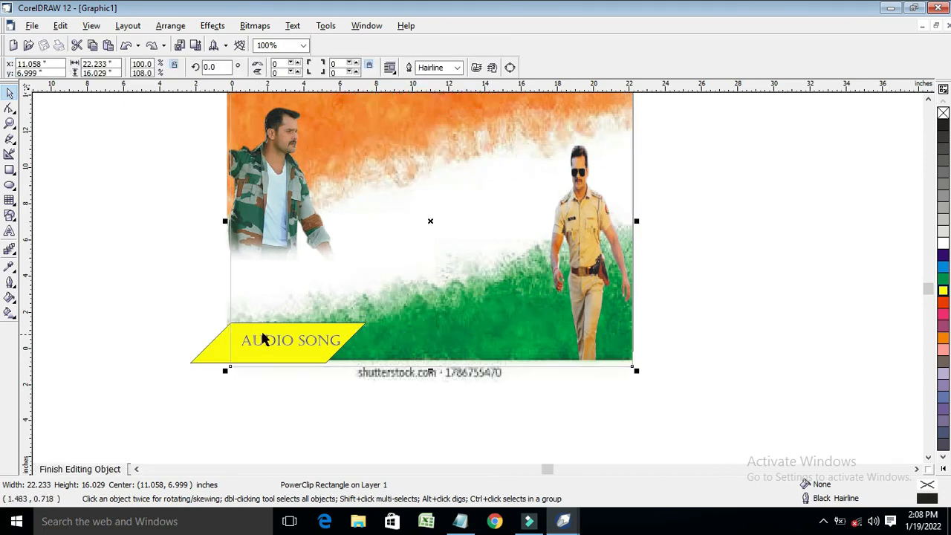
click(328, 336)
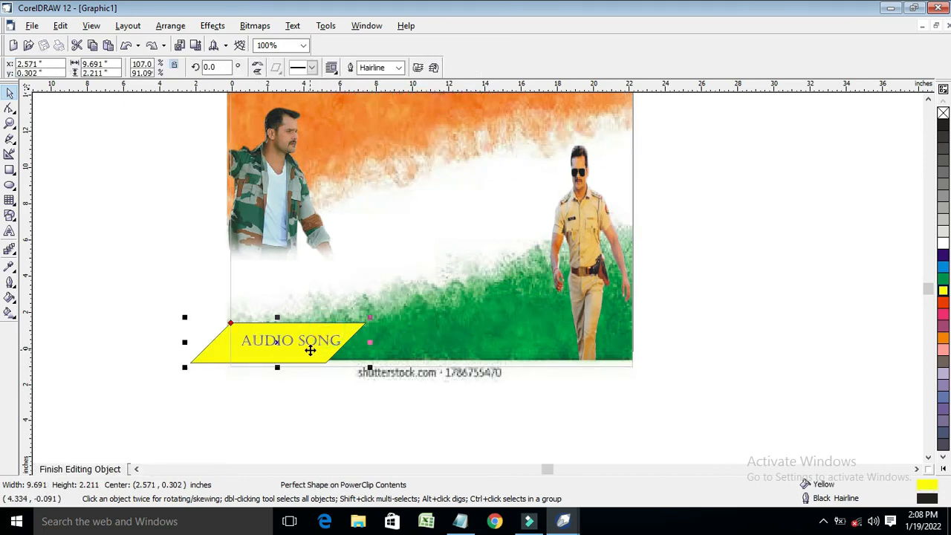
click(309, 343)
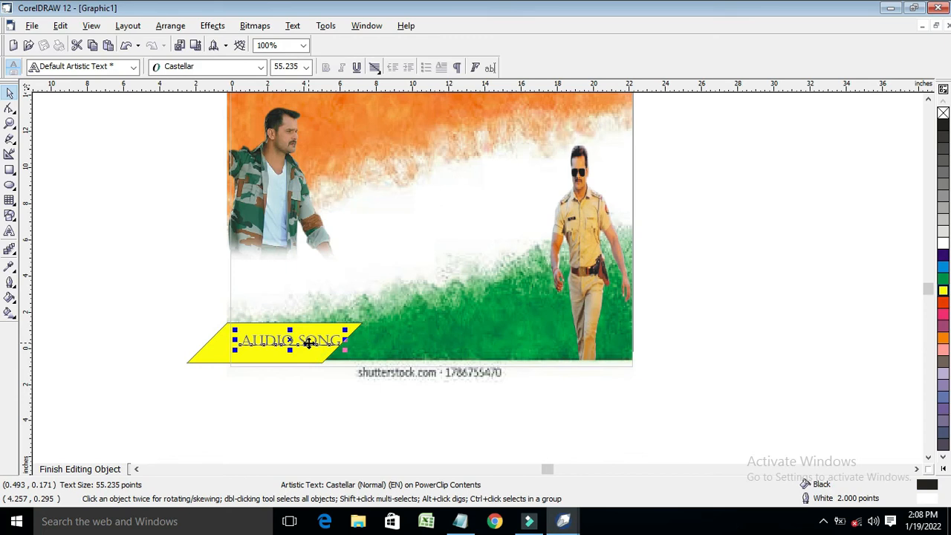
click(96, 469)
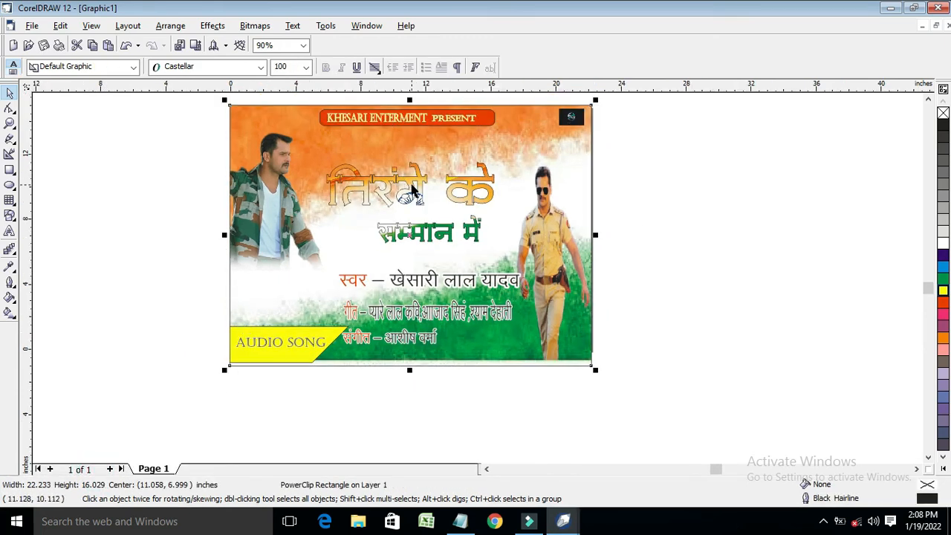
key(F4)
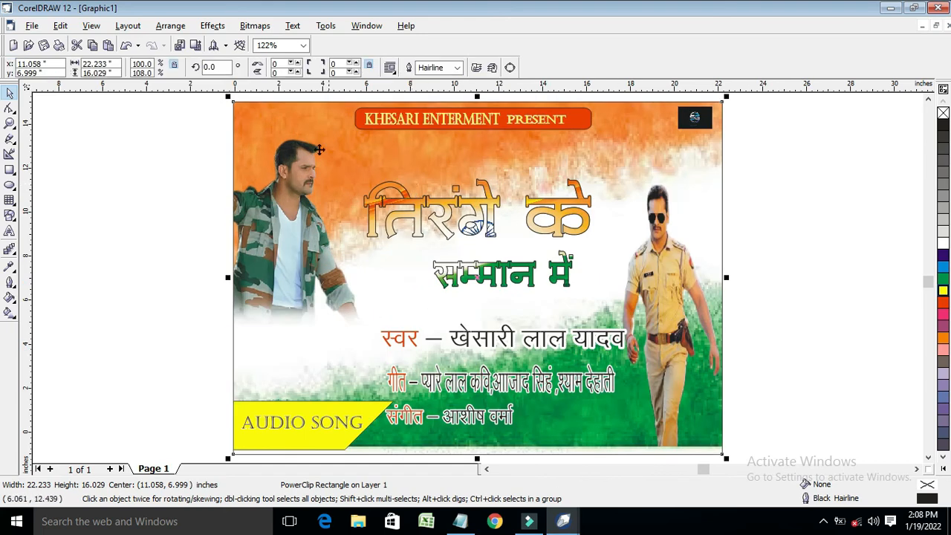
click(31, 26)
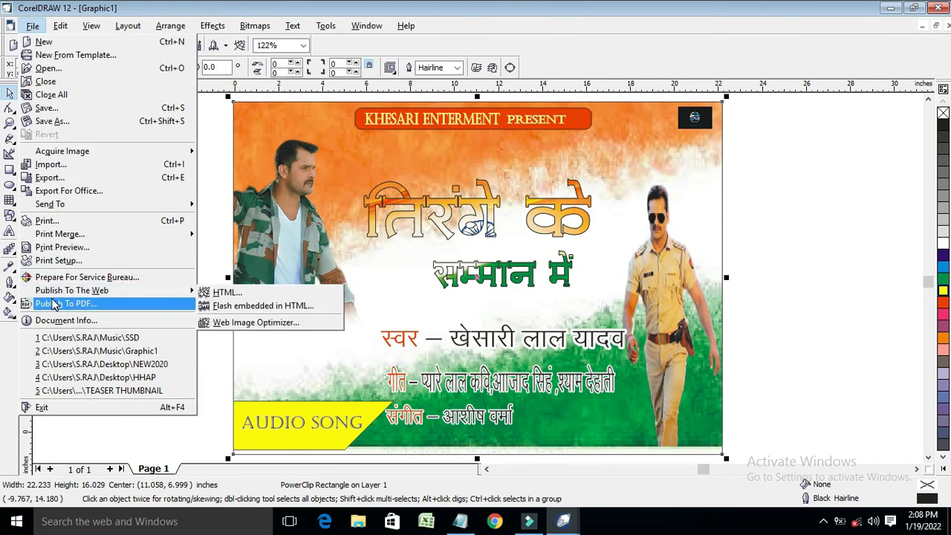
Publish the poster to PDF on the Desktop as 'TIRANGE KE SAMMAN ME'
click(52, 304)
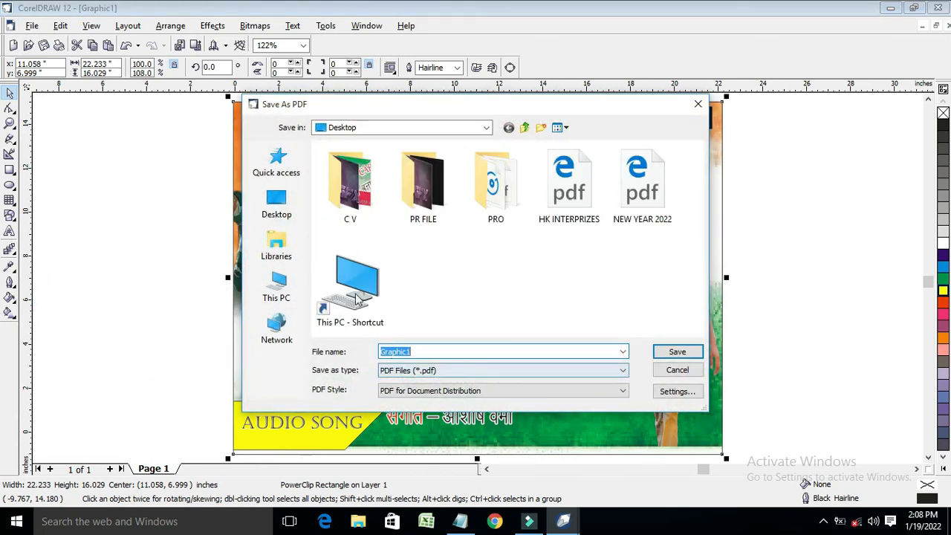
click(278, 210)
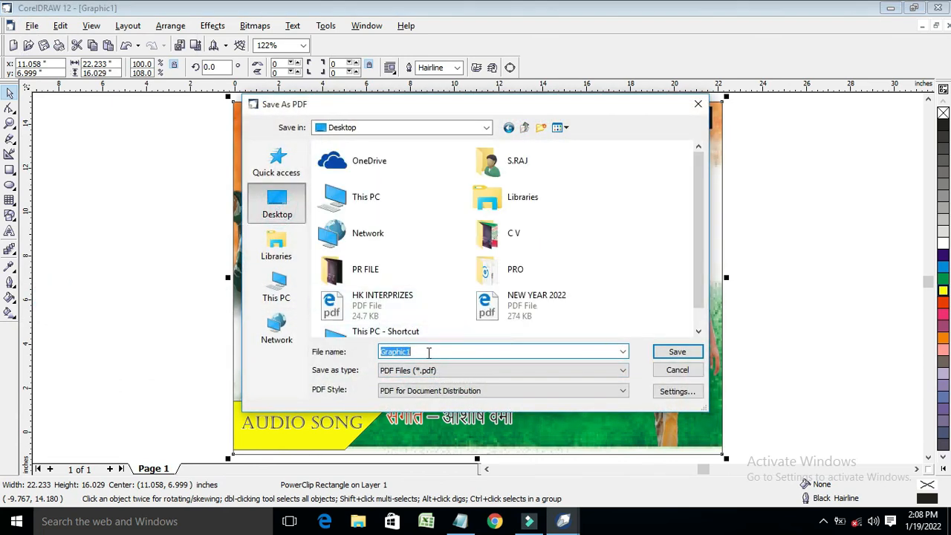
text(TIRANGE KE SAMMAN ME)
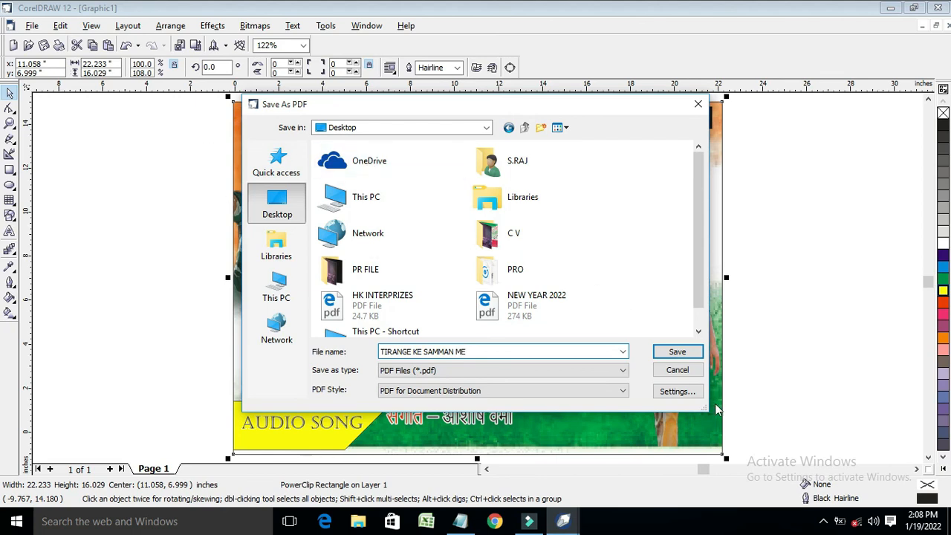
click(678, 352)
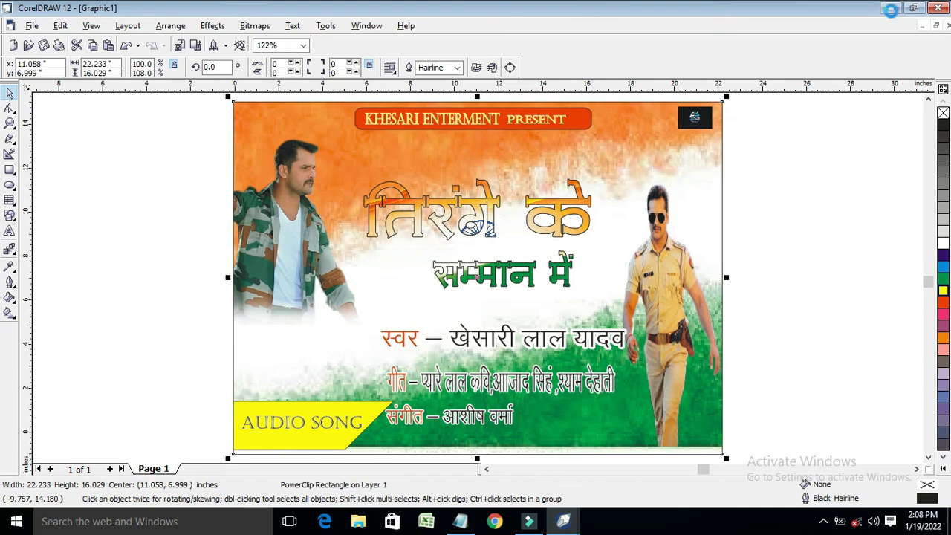
Minimize CorelDRAW, refresh the desktop, and open the exported PDF
click(890, 7)
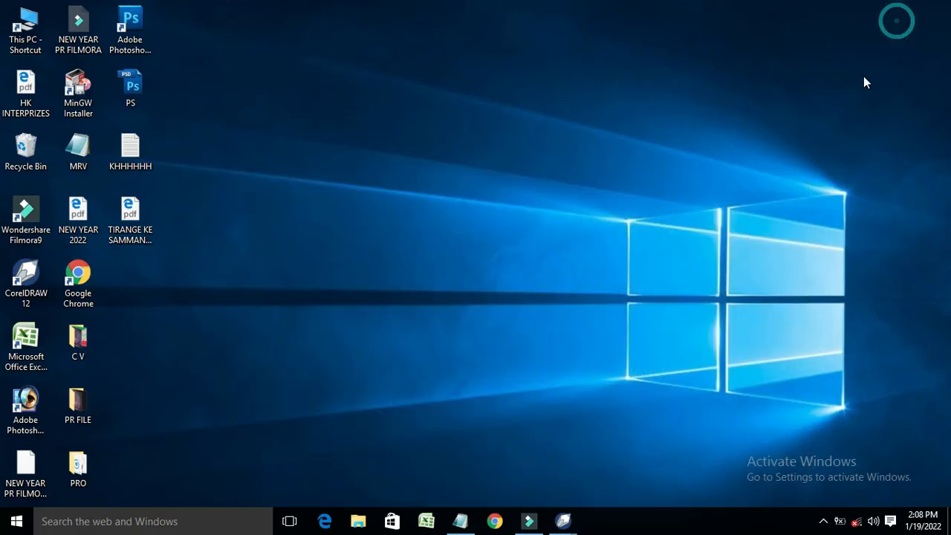
right_click(437, 86)
click(453, 109)
right_click(434, 82)
click(493, 126)
double_click(133, 218)
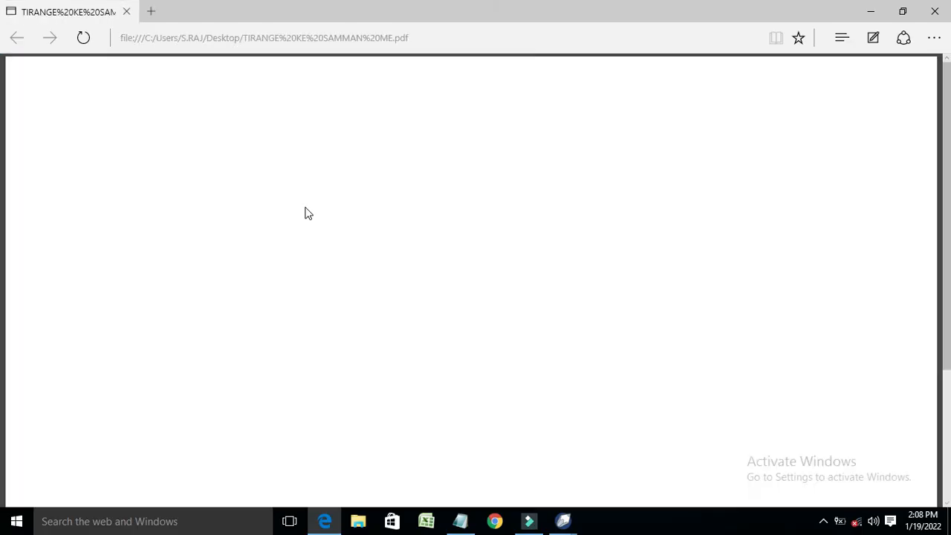
Scroll through the exported poster PDF in Edge, then close the browser
scroll(304, 209, down, 2)
scroll(304, 209, up, 1)
scroll(330, 245, down, 1)
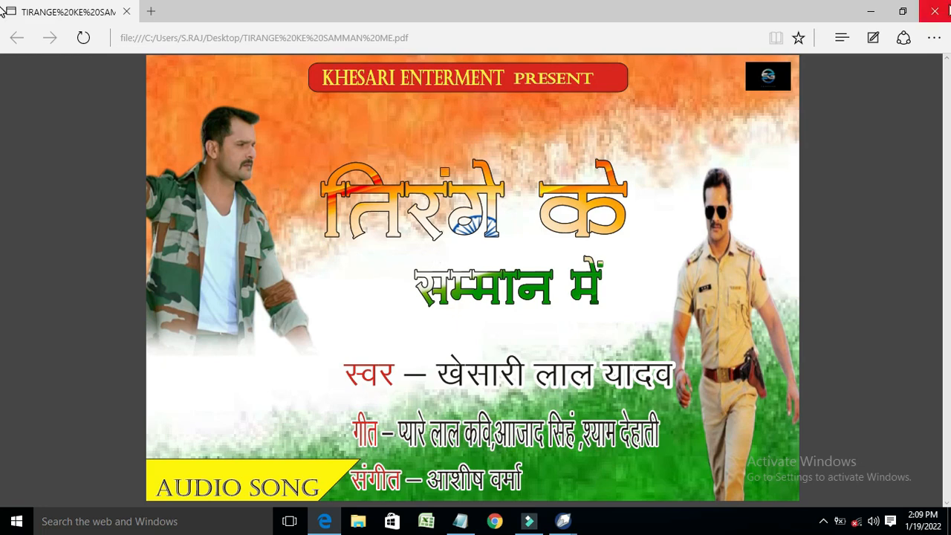
click(946, 9)
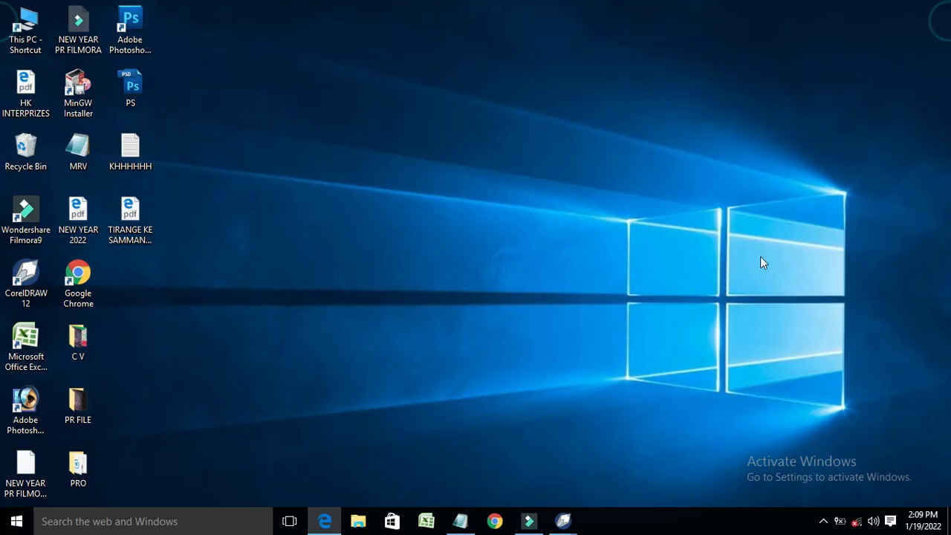
click(823, 523)
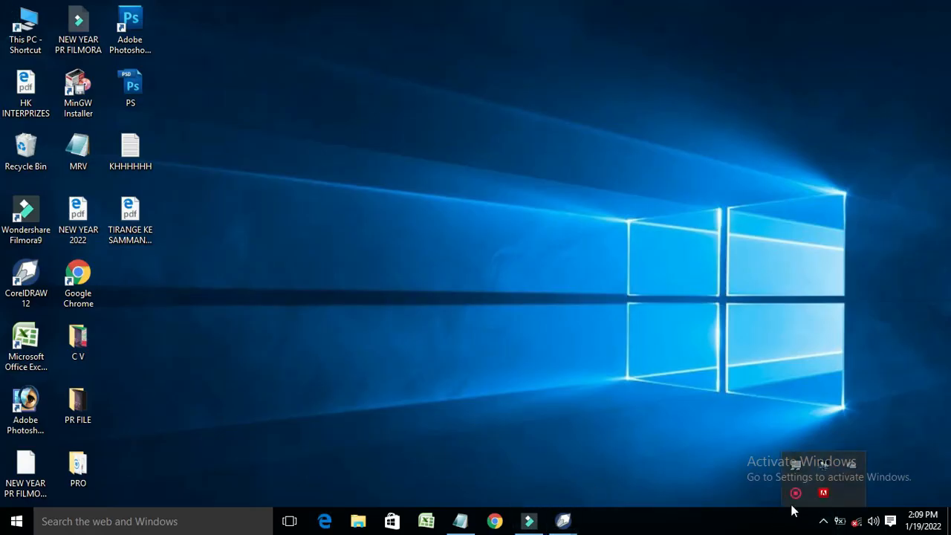